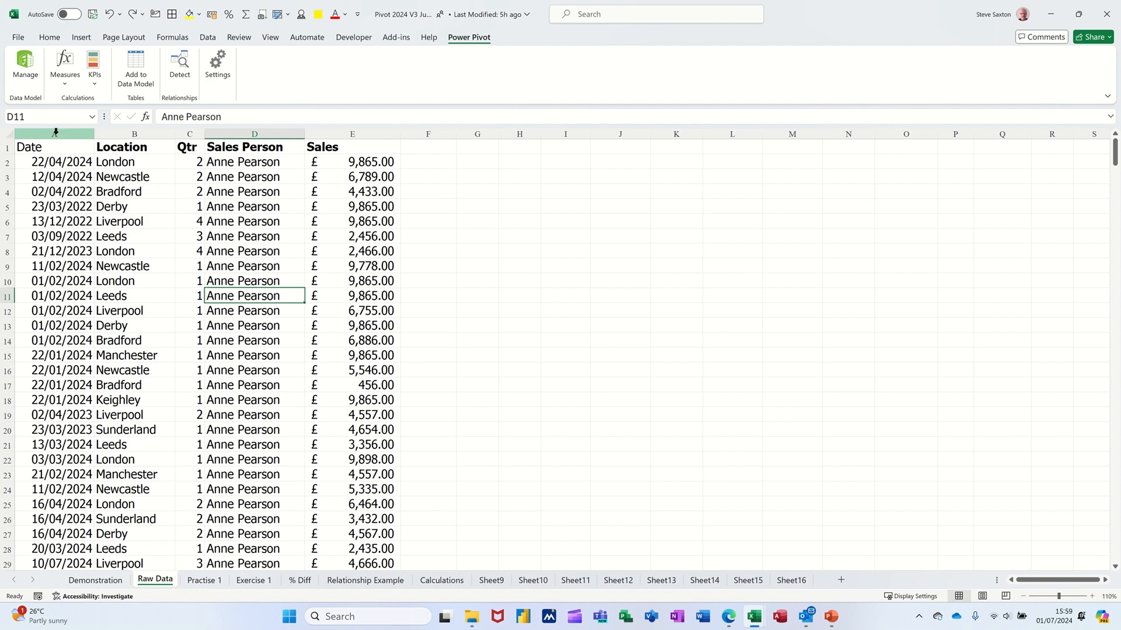
Step: Format the sales data in A1:E432 as a table with headers, using a blue medium table style
drag(54, 133, 352, 133)
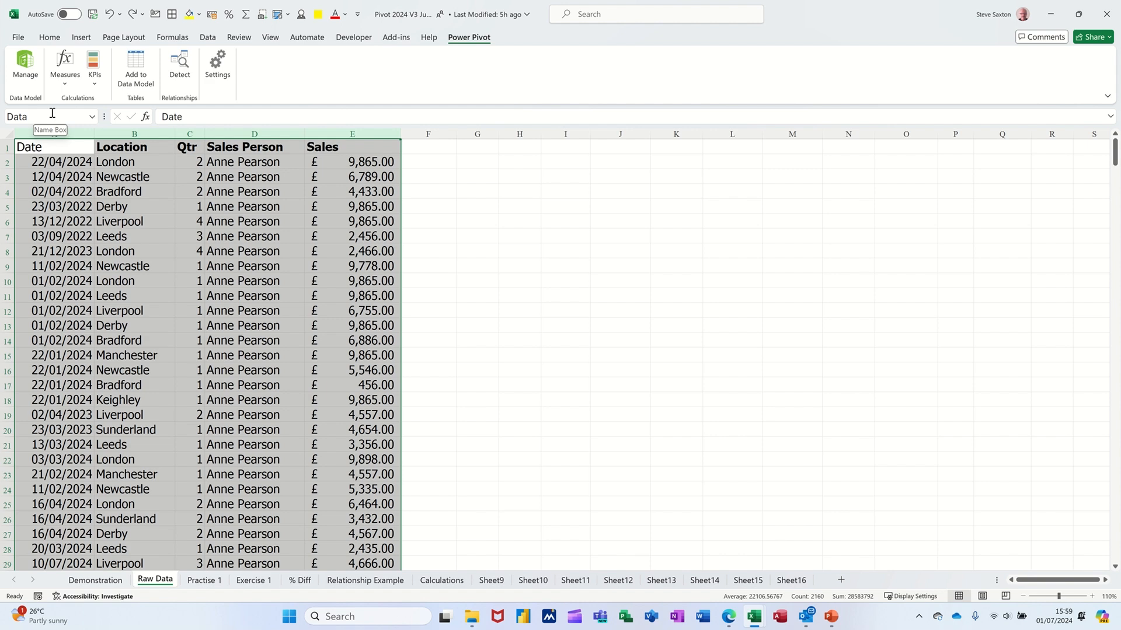
click(124, 173)
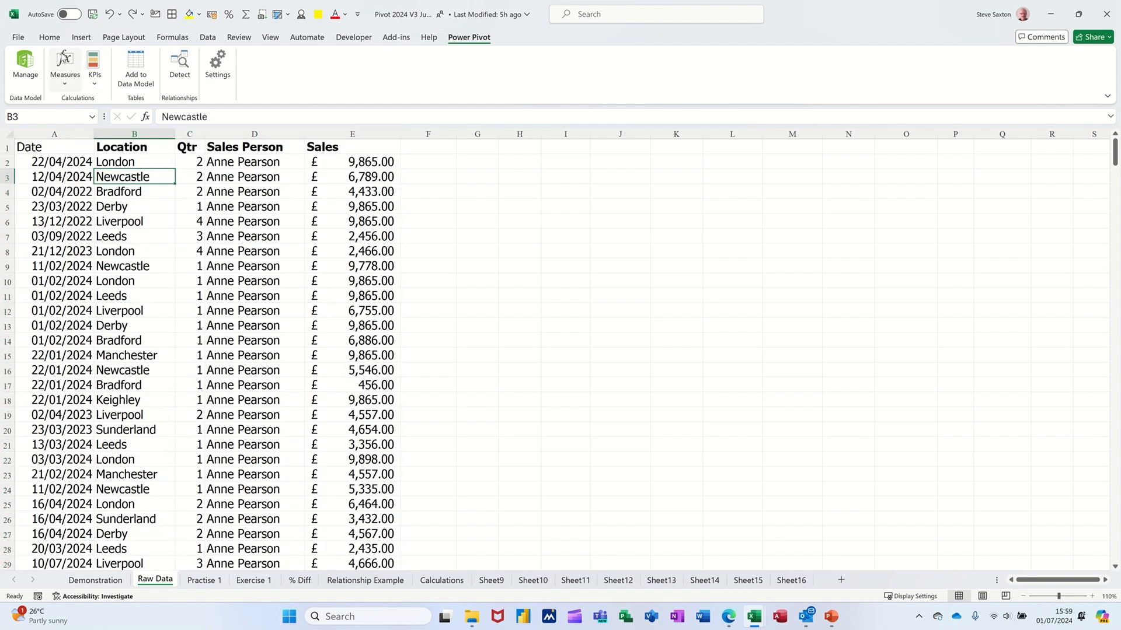
click(52, 41)
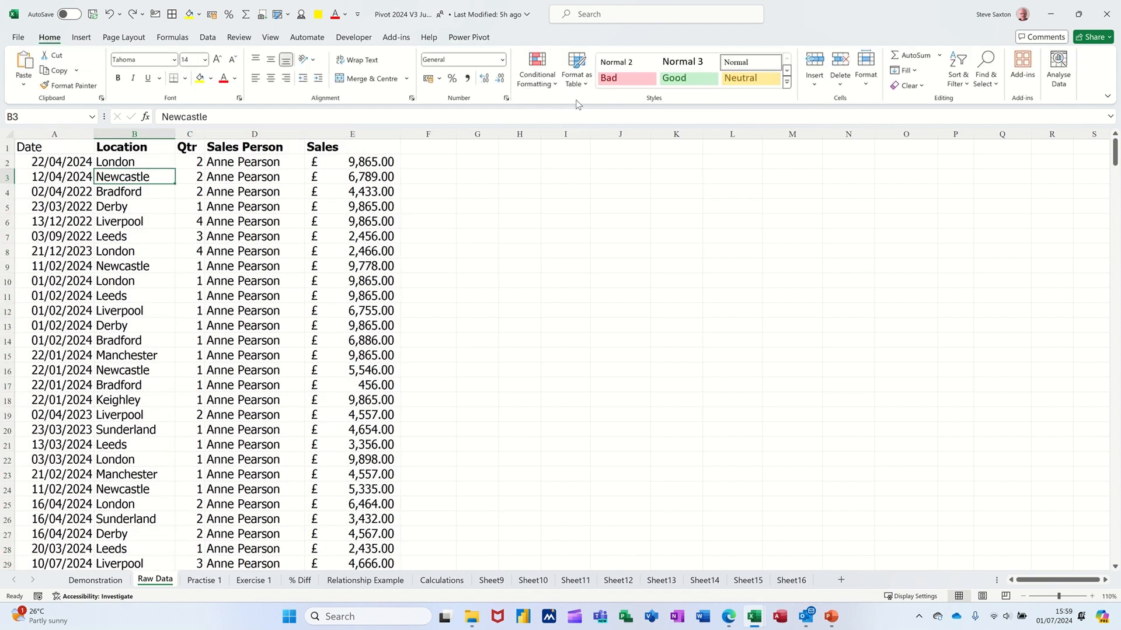
click(575, 74)
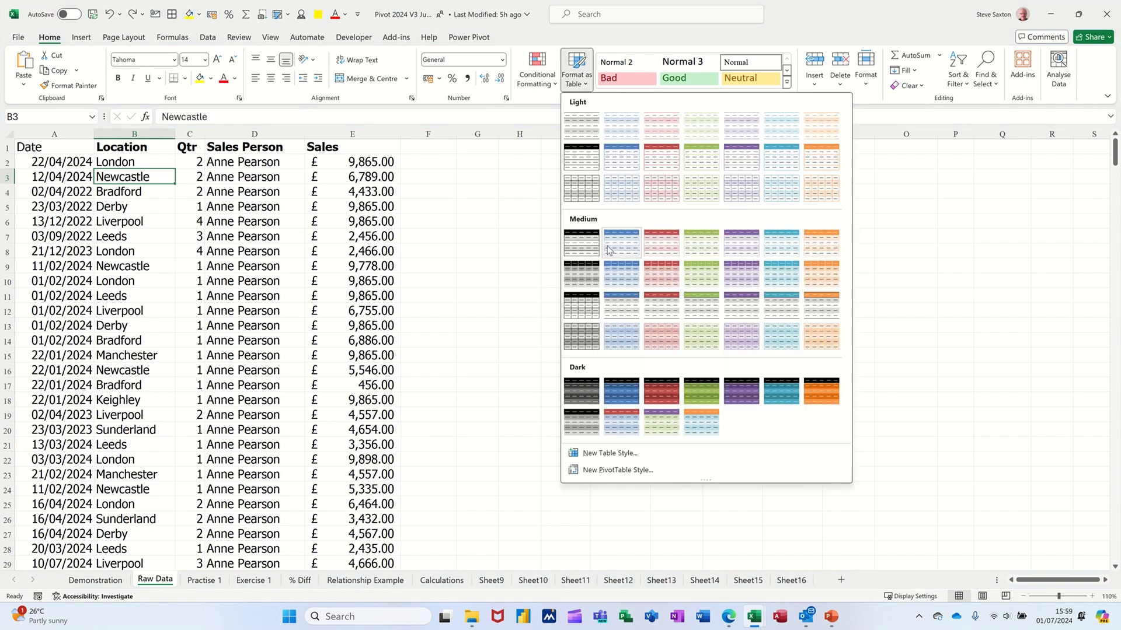
click(624, 278)
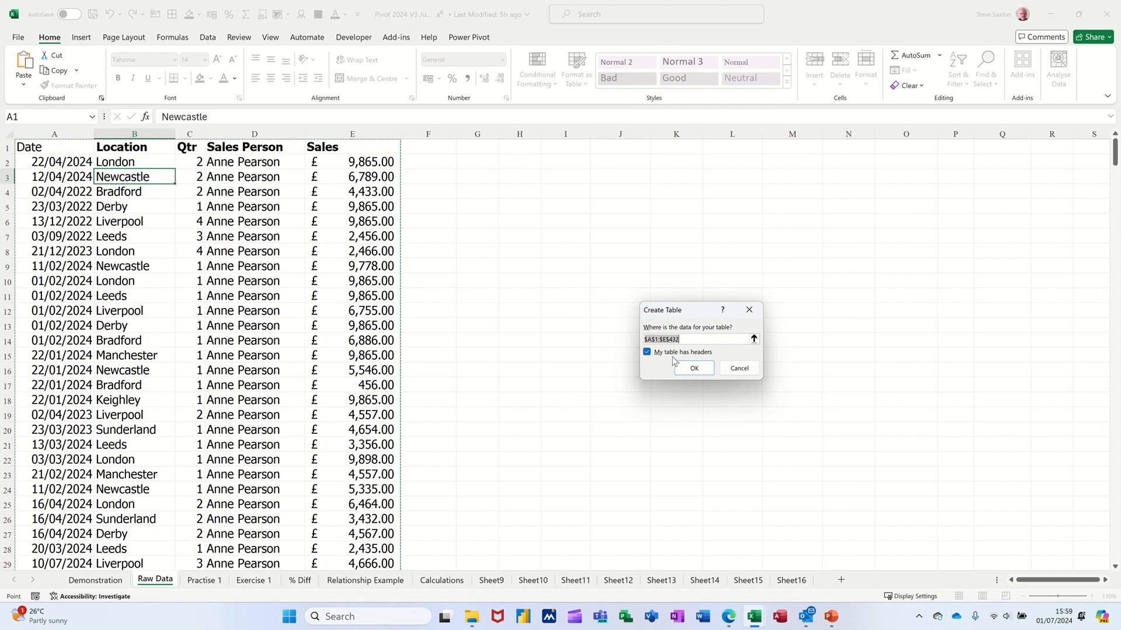
click(693, 369)
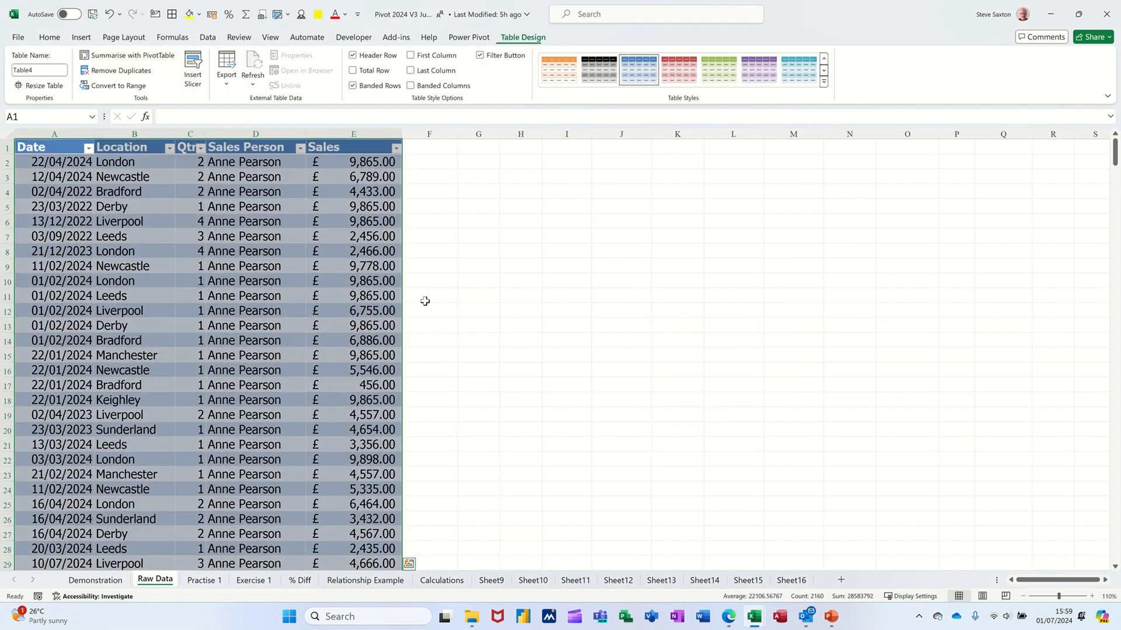
Step: Rename the new sales table as RawData
click(231, 223)
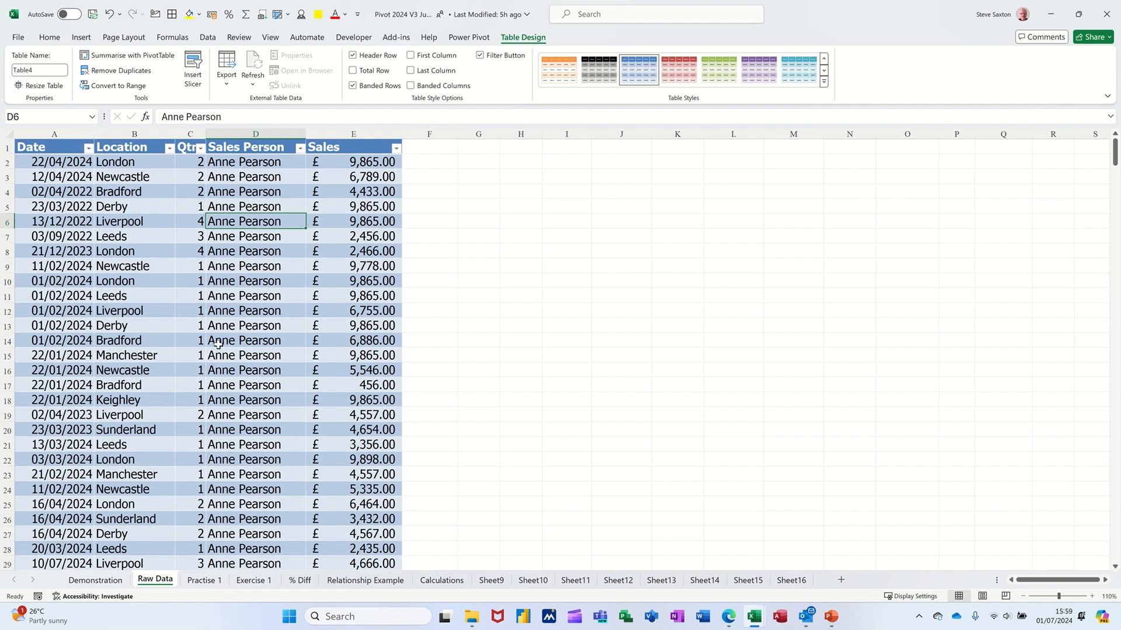
click(41, 119)
click(39, 67)
text(RawData)
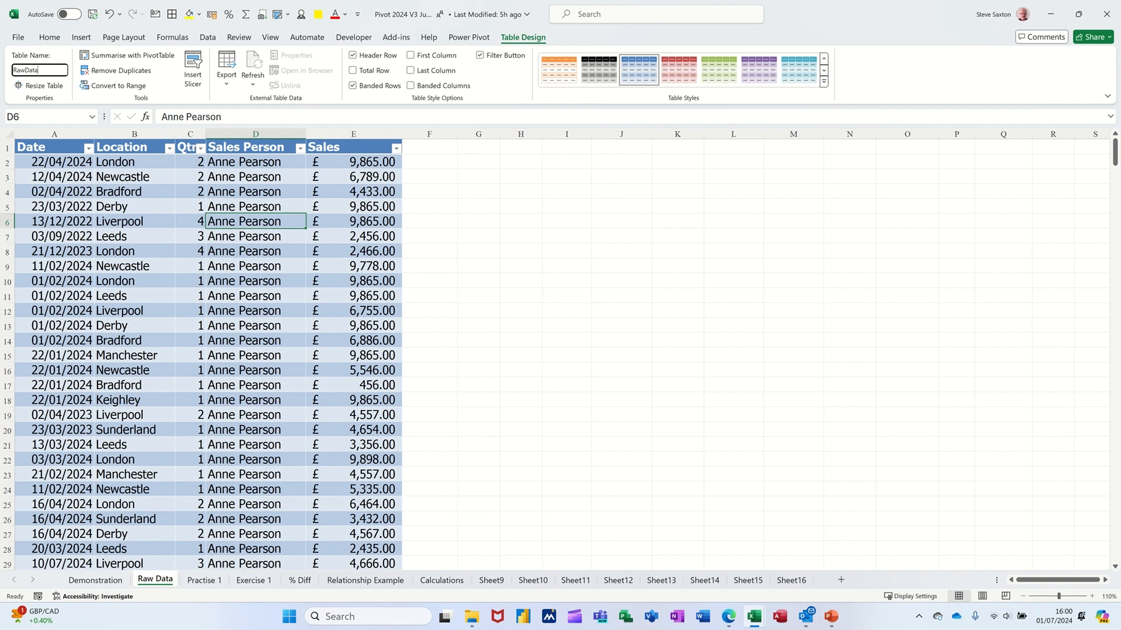
key(Return)
Step: Insert a PivotTable based on the RawData table, placed in cell G2 of the existing Raw Data worksheet
click(268, 308)
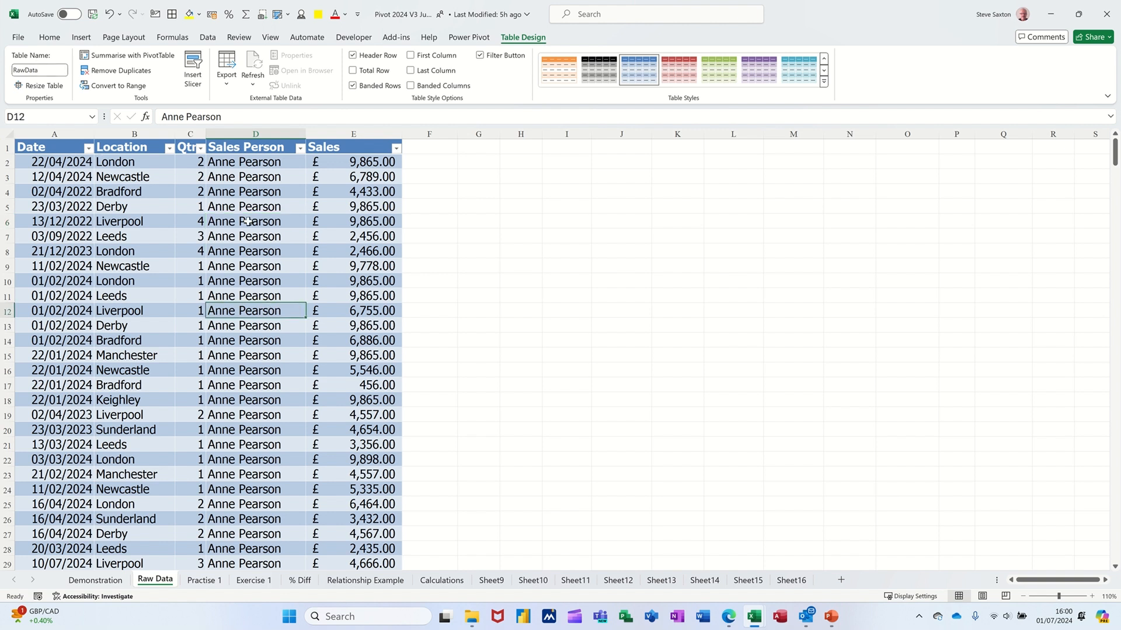
click(81, 39)
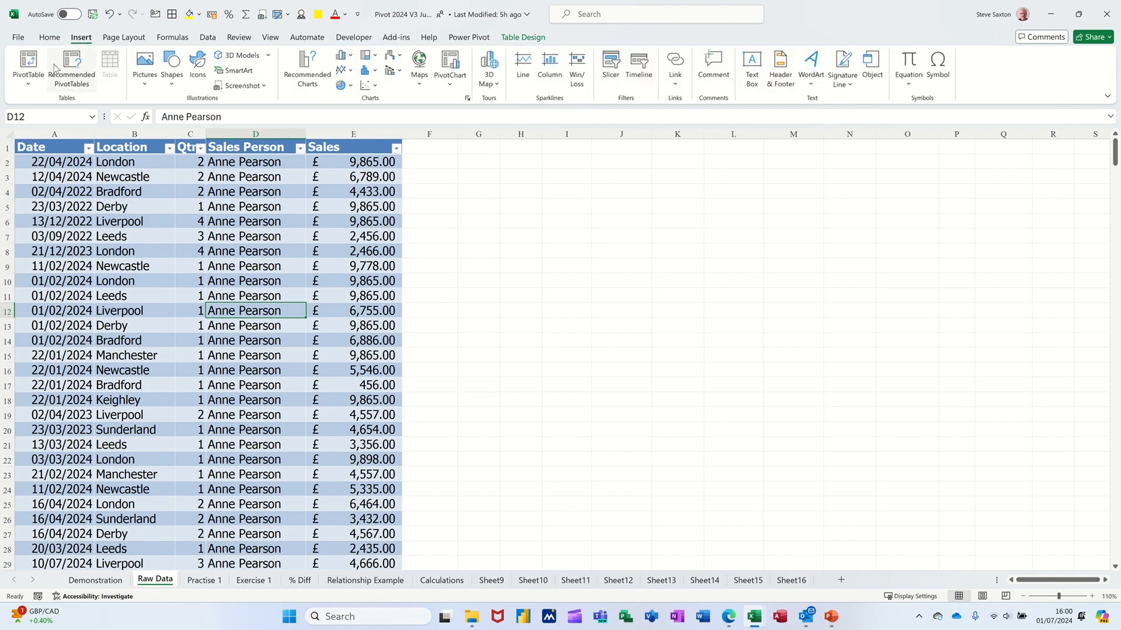
click(29, 63)
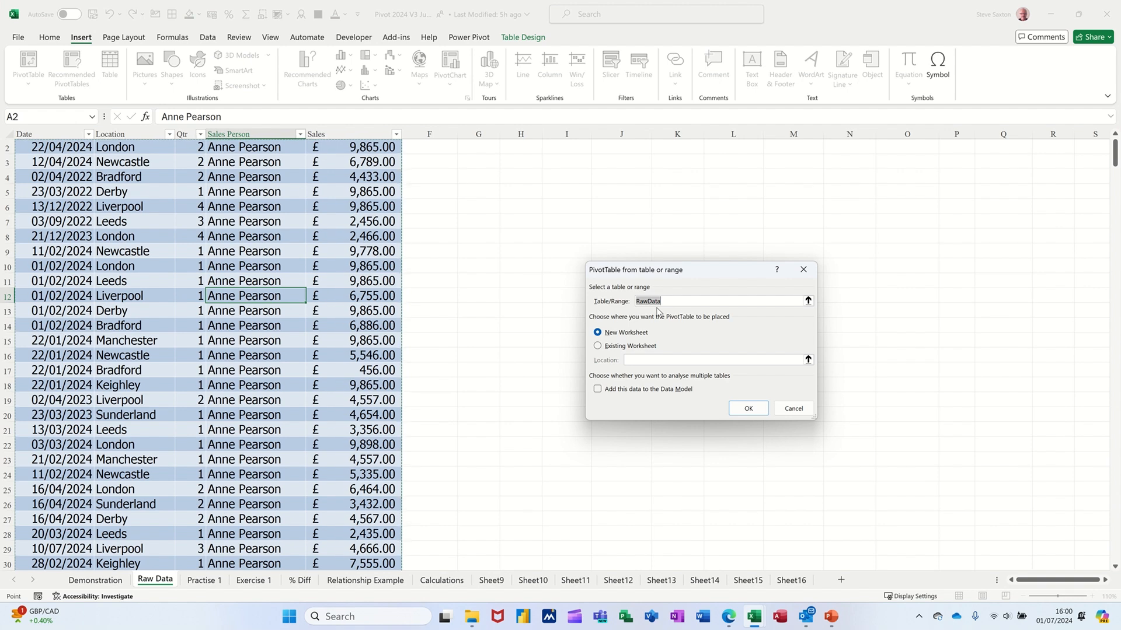
click(598, 347)
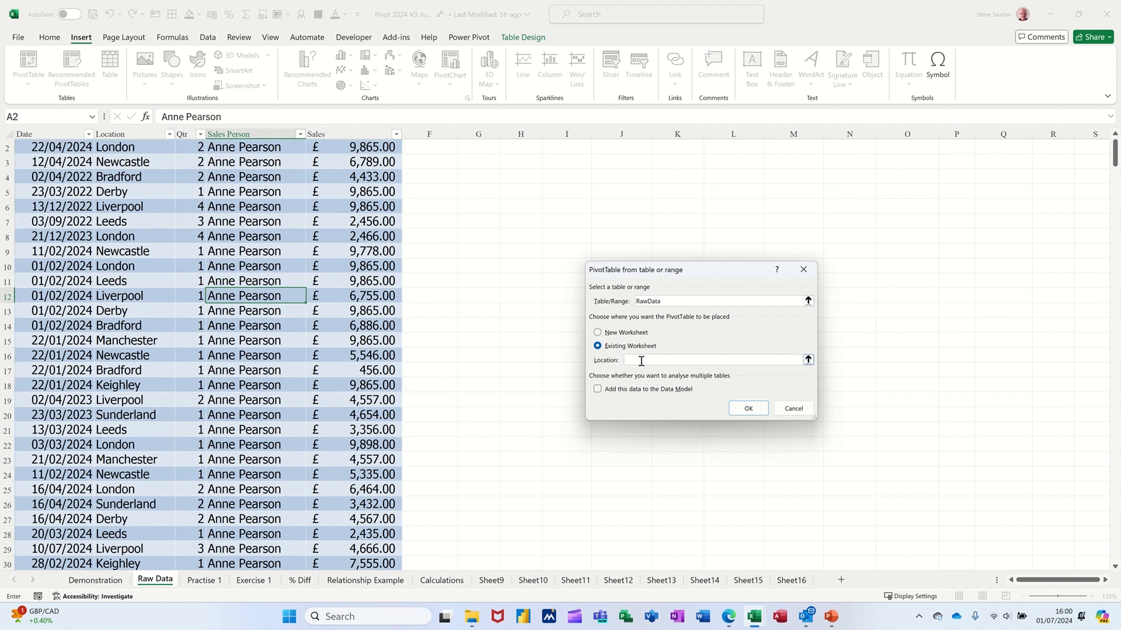
click(484, 151)
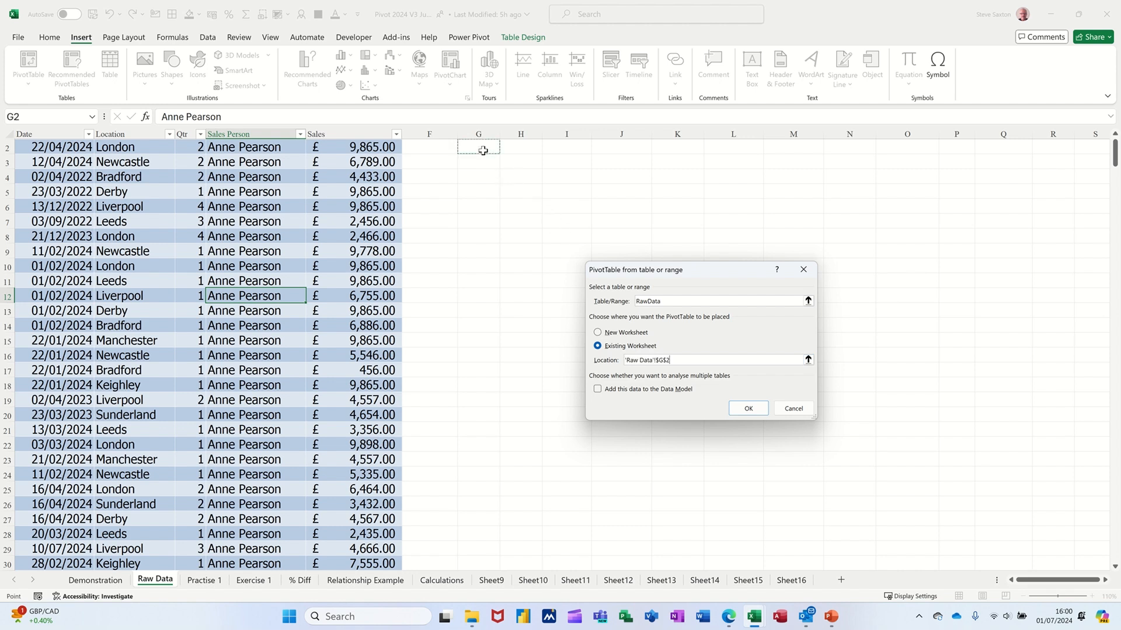
click(736, 410)
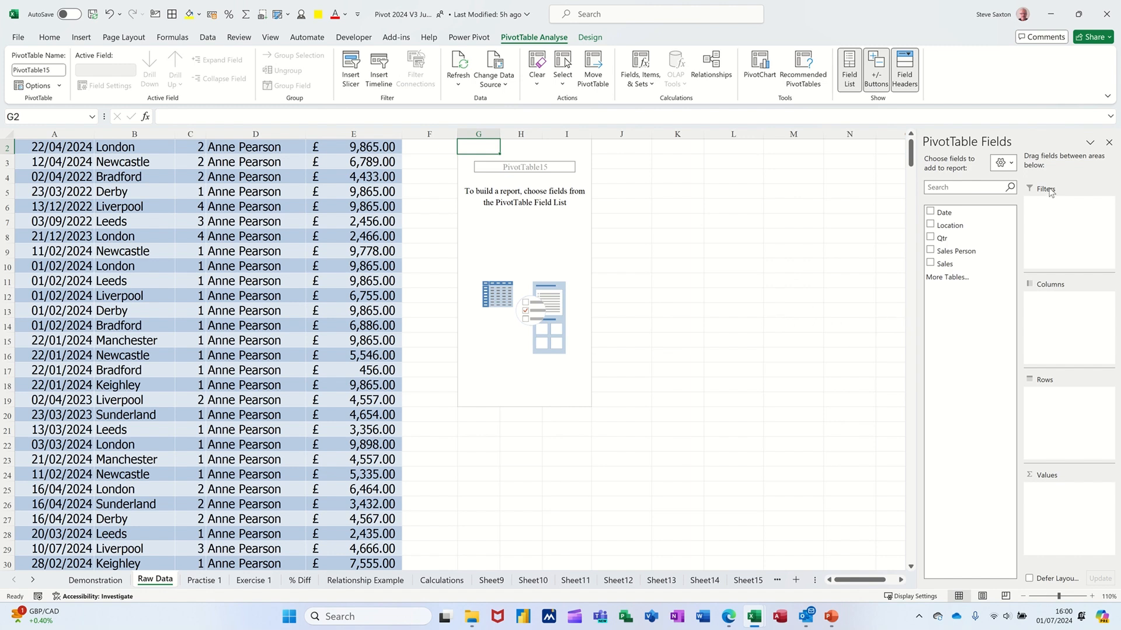
Step: Switch the PivotTable field list to the stacked layout and back to fields and areas side-by-side
click(1016, 168)
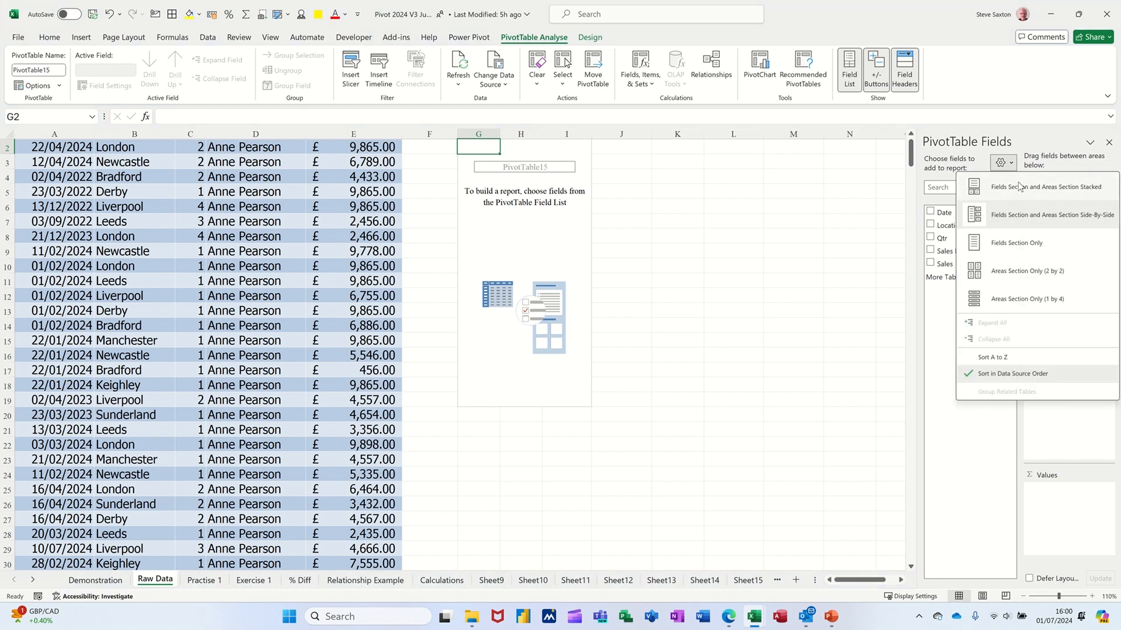
click(1019, 187)
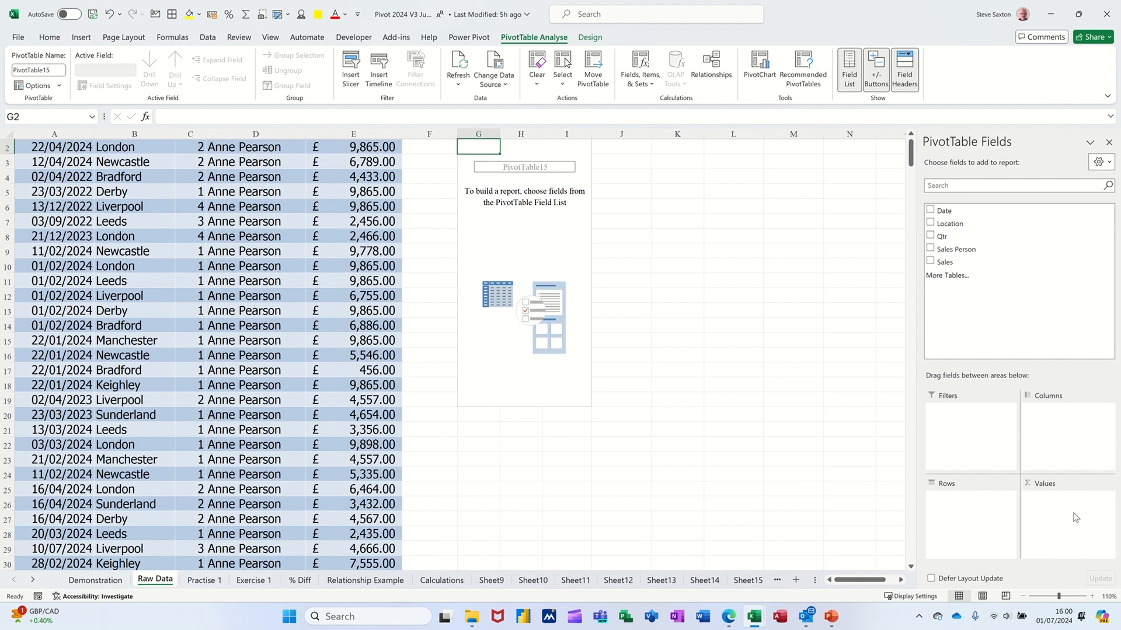
click(1108, 163)
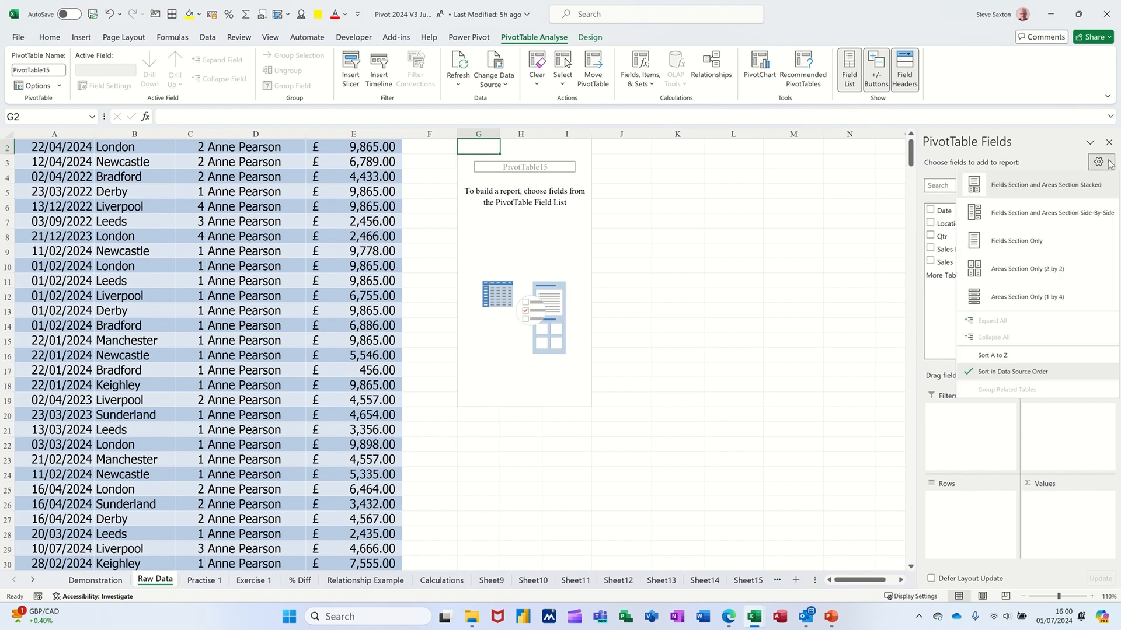
click(1012, 214)
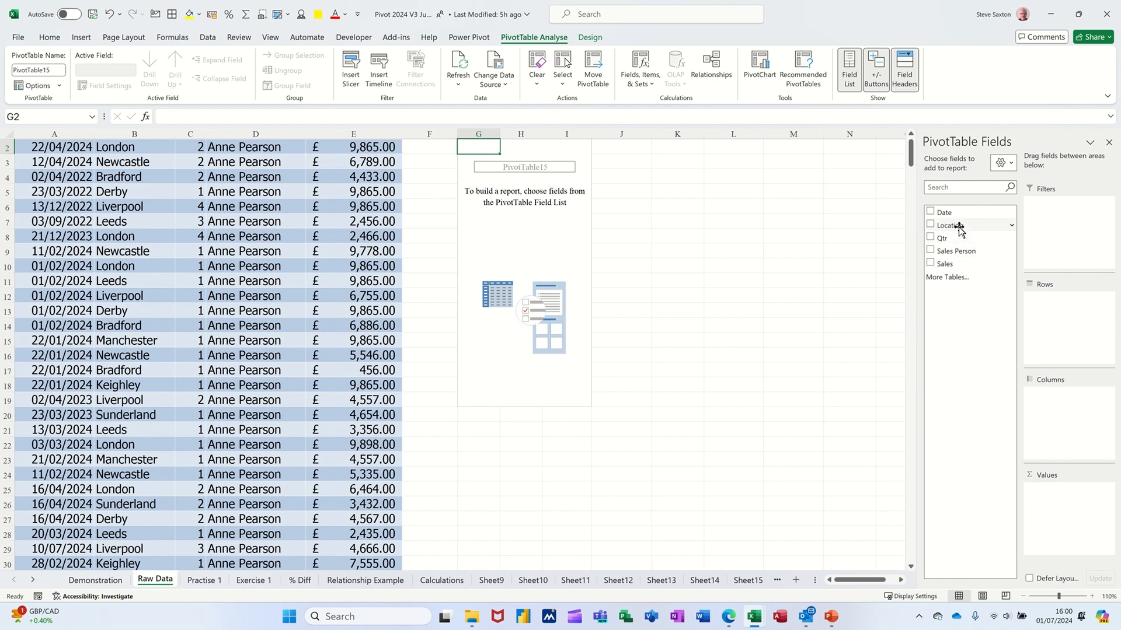
Step: Summarise sales by location in the PivotTable, with Location in the rows and Sales in the values
drag(958, 225, 1046, 333)
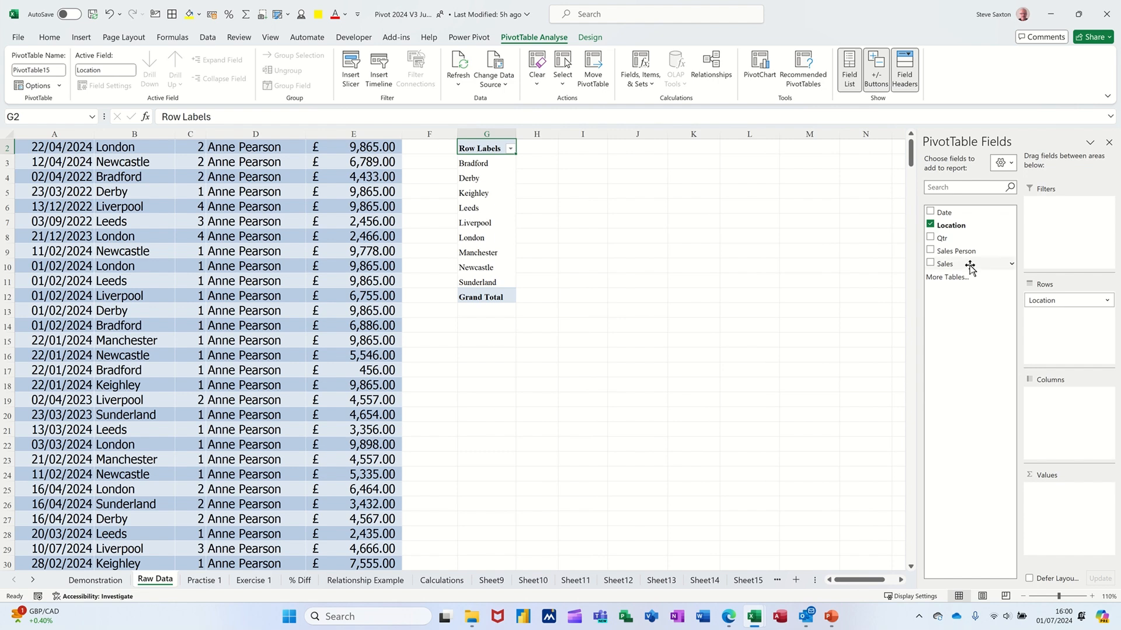
drag(967, 265, 1058, 508)
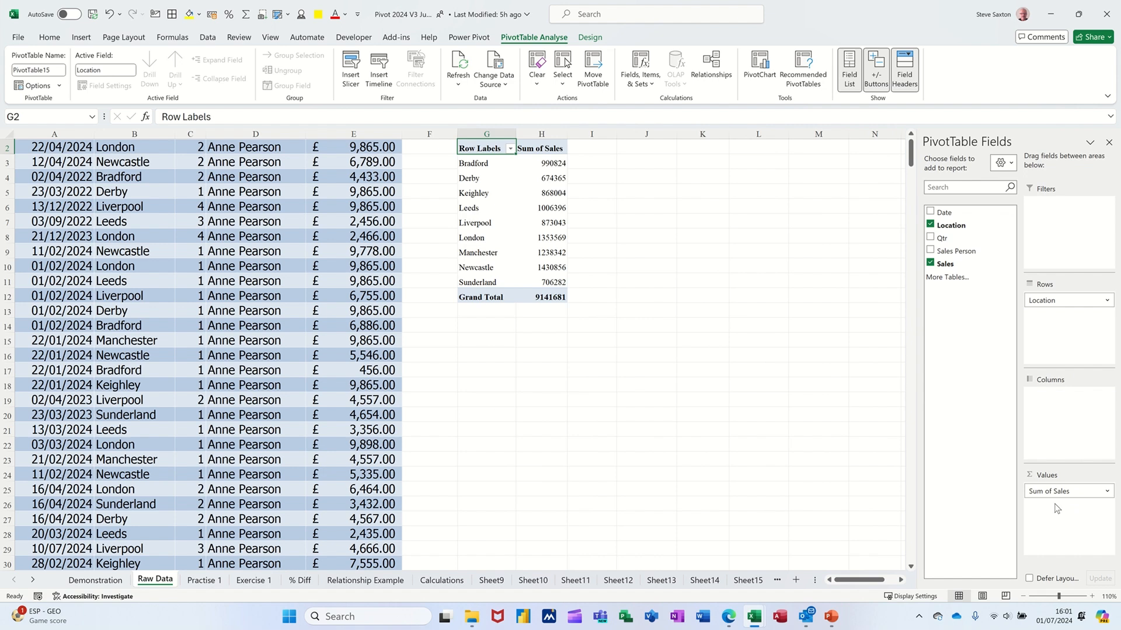
Step: Set the number format of the Sum of Sales values to Accounting with the £ symbol and two decimal places
right_click(547, 197)
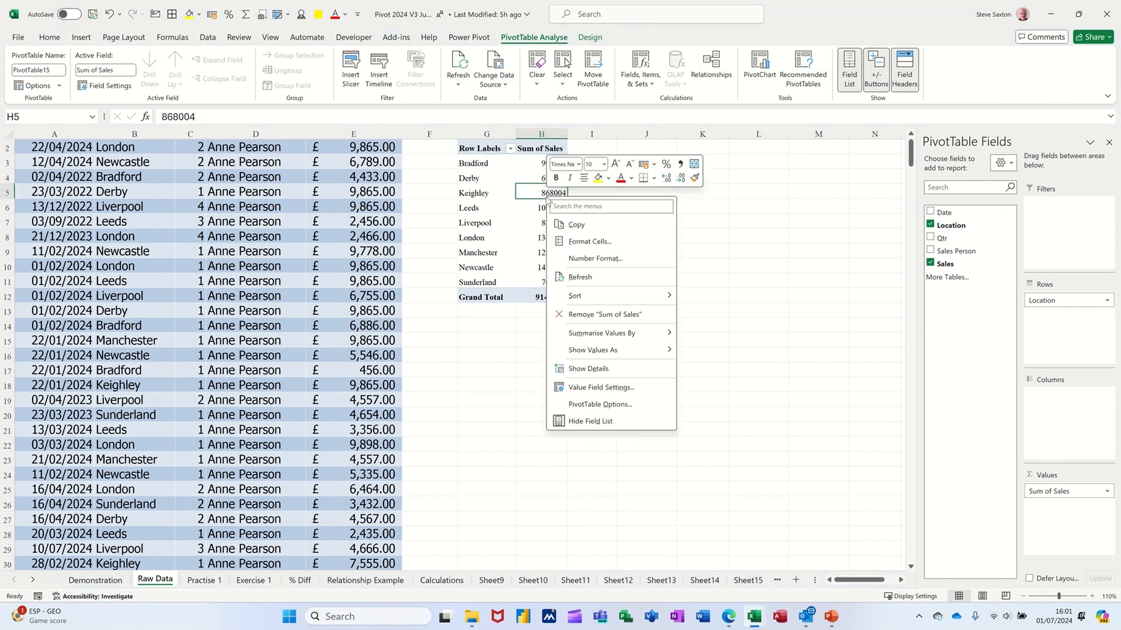
click(591, 260)
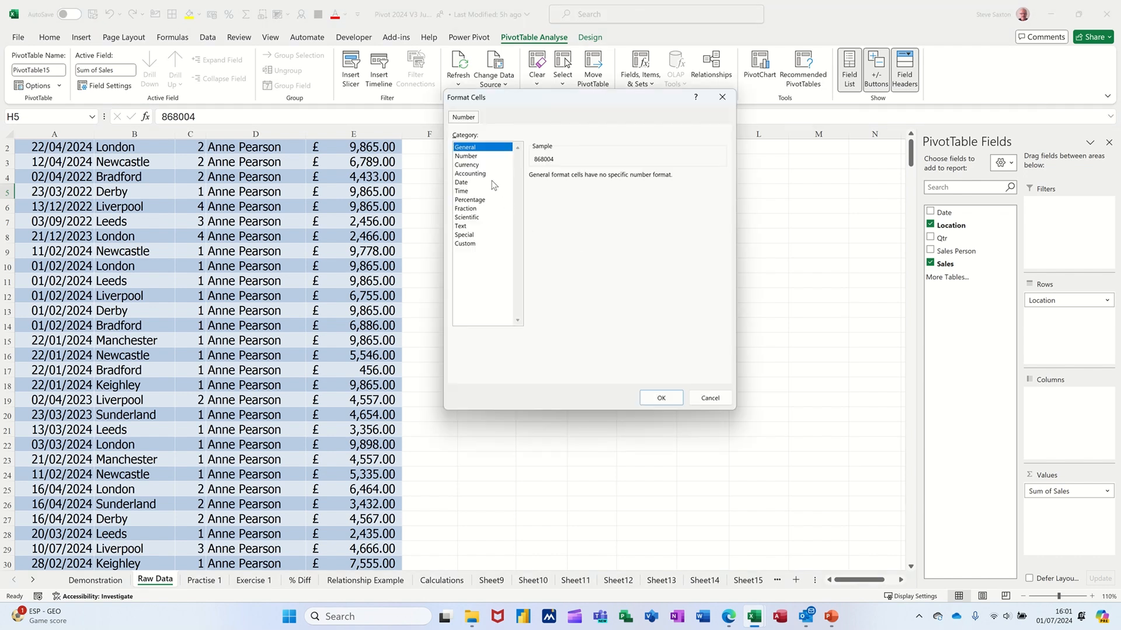
click(483, 174)
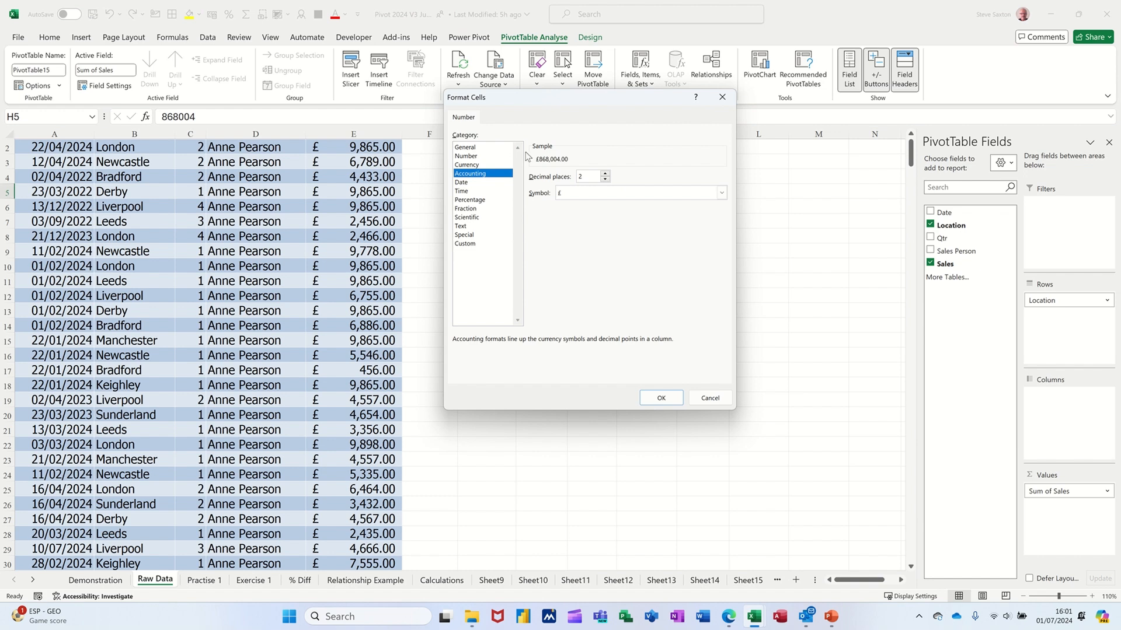
click(660, 397)
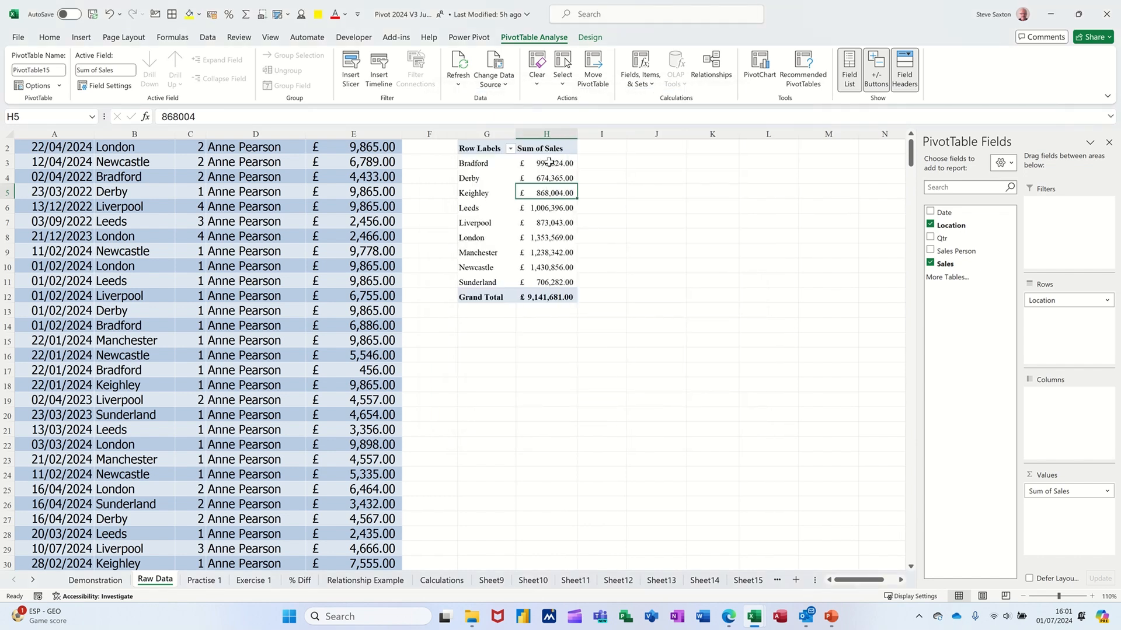
Step: Apply blue solid-fill data bars to the location sales in H3:H11, leaving out the grand total
drag(548, 163, 548, 282)
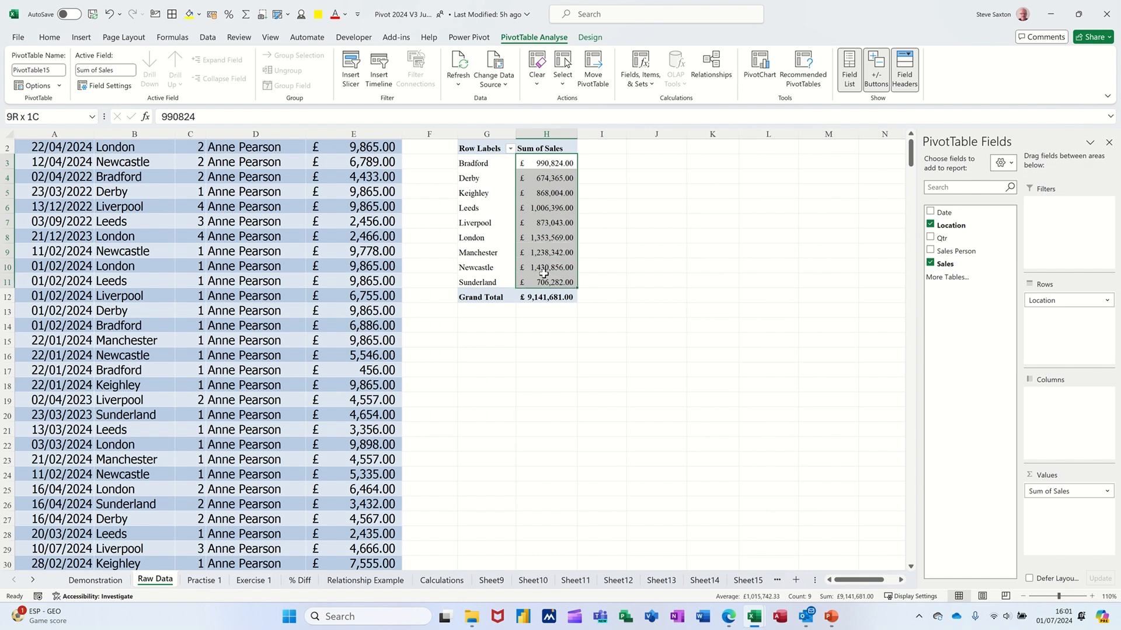
click(51, 38)
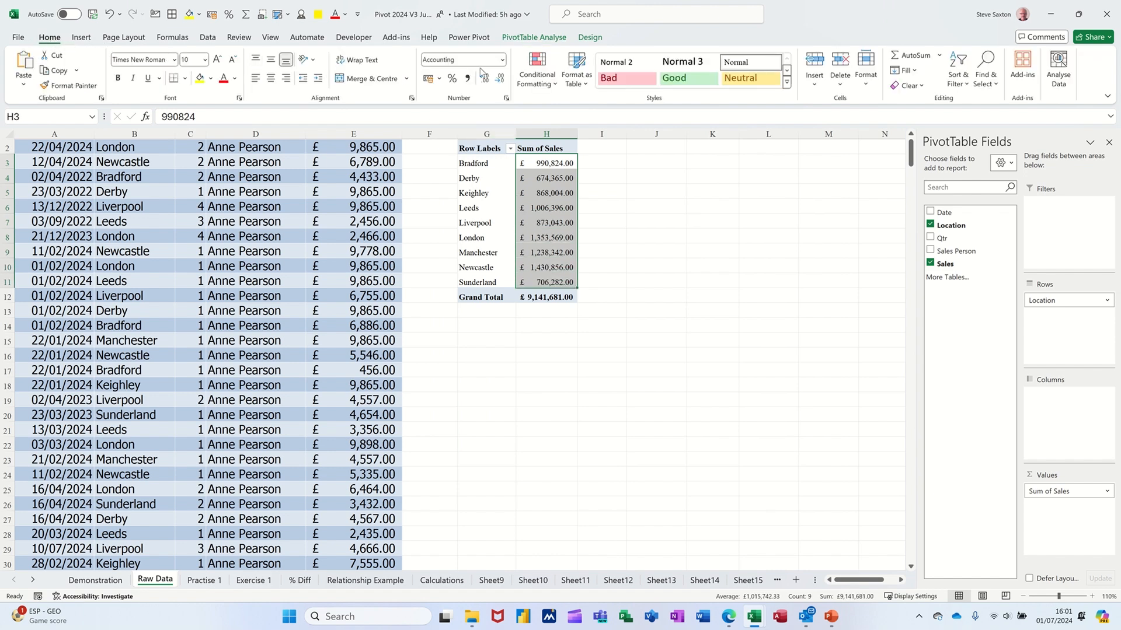
click(535, 76)
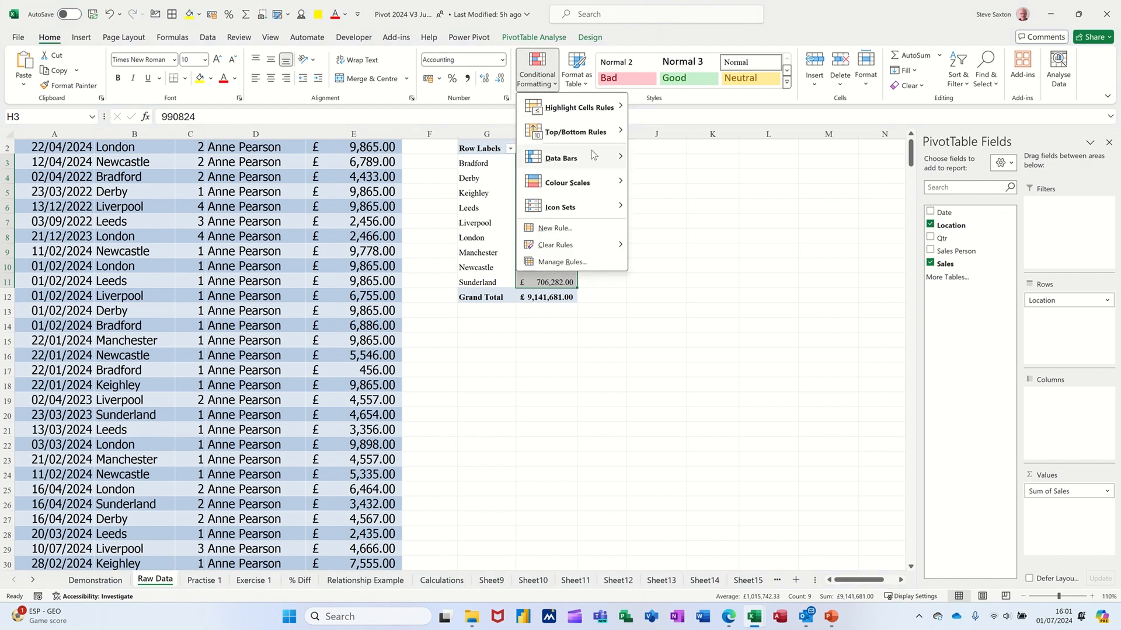
mouse_move(578, 158)
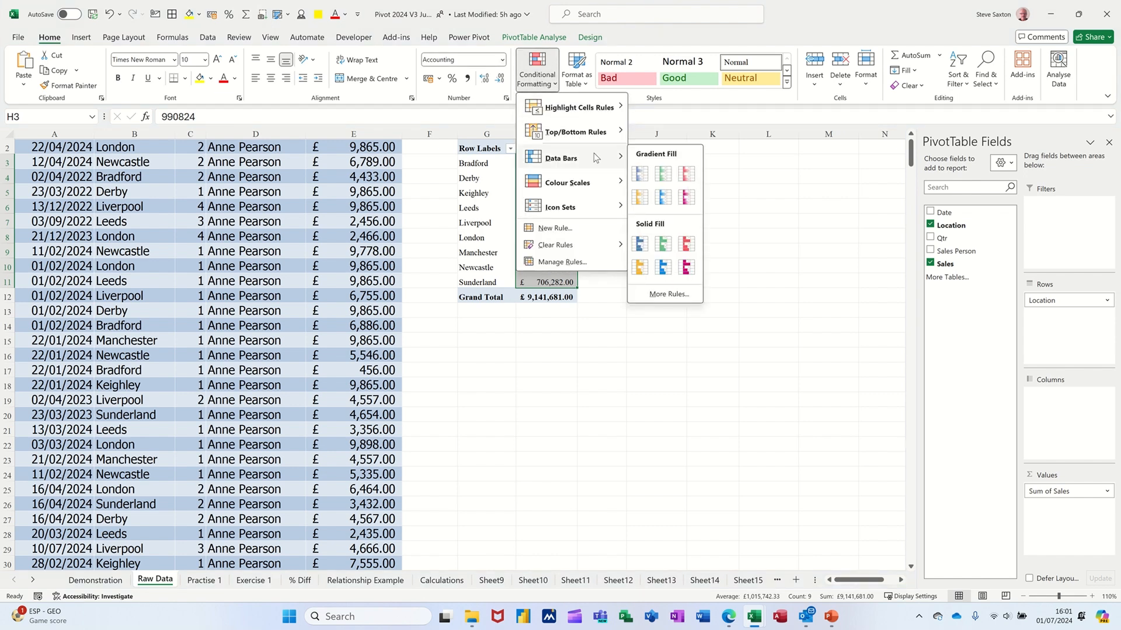
click(639, 244)
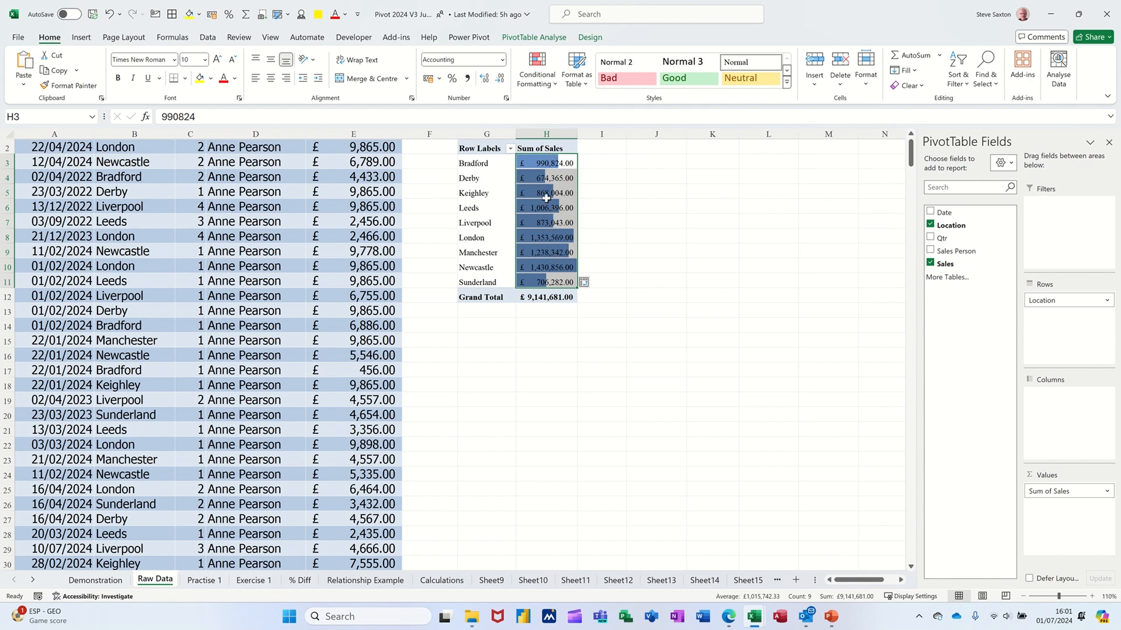
Step: Edit the data bar rule on H3:H11 to show the bar only, hiding the numbers
click(542, 82)
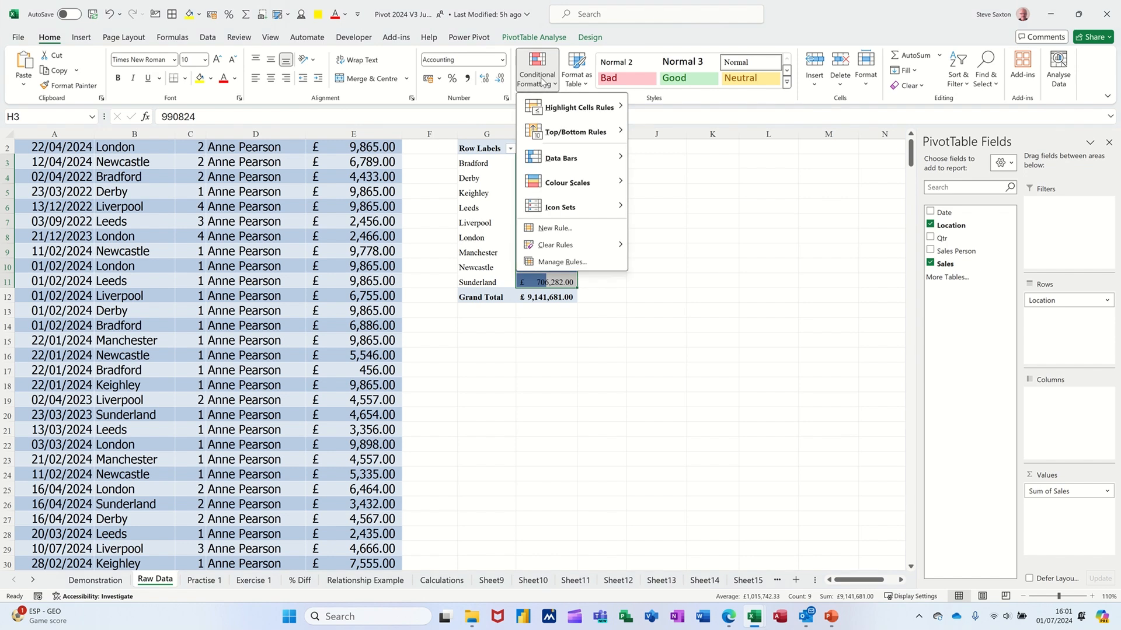
click(559, 264)
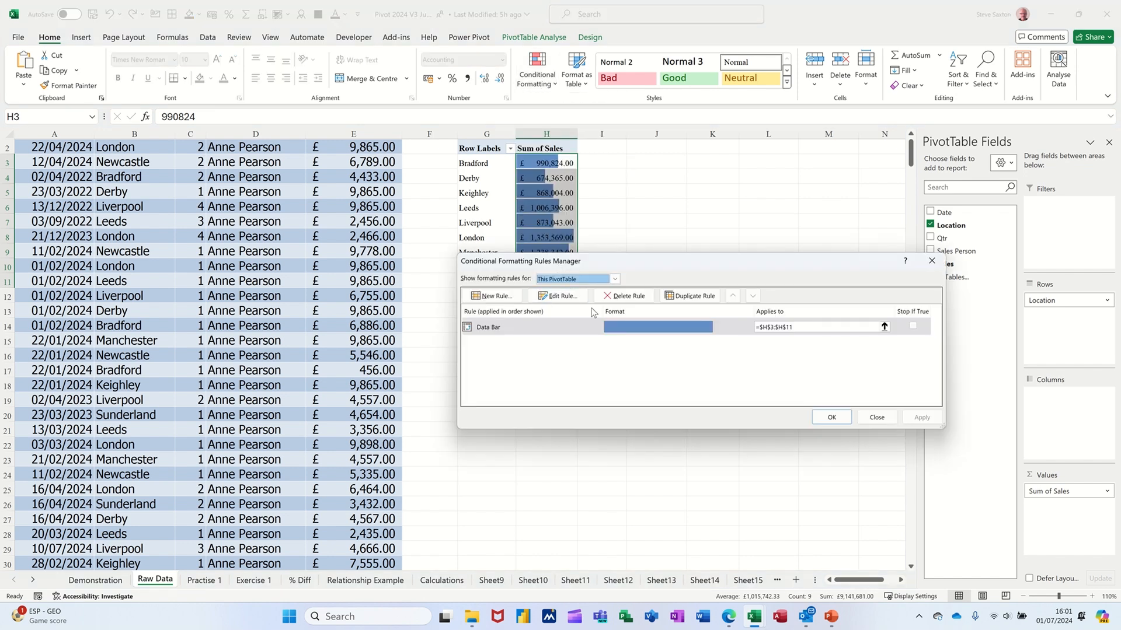
click(558, 296)
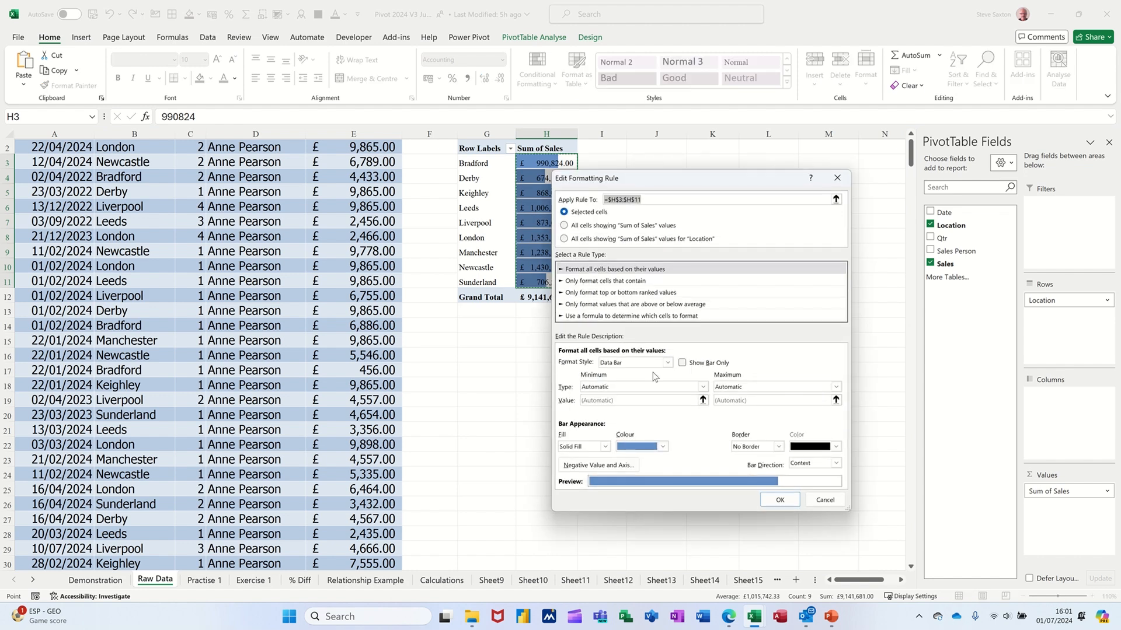
click(697, 363)
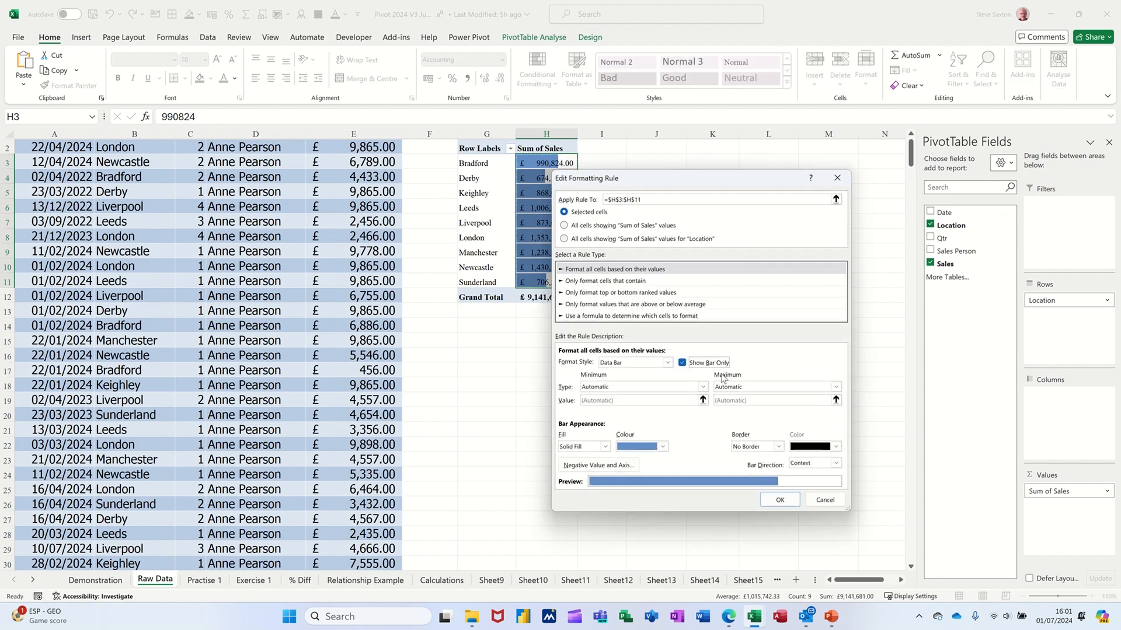
click(780, 500)
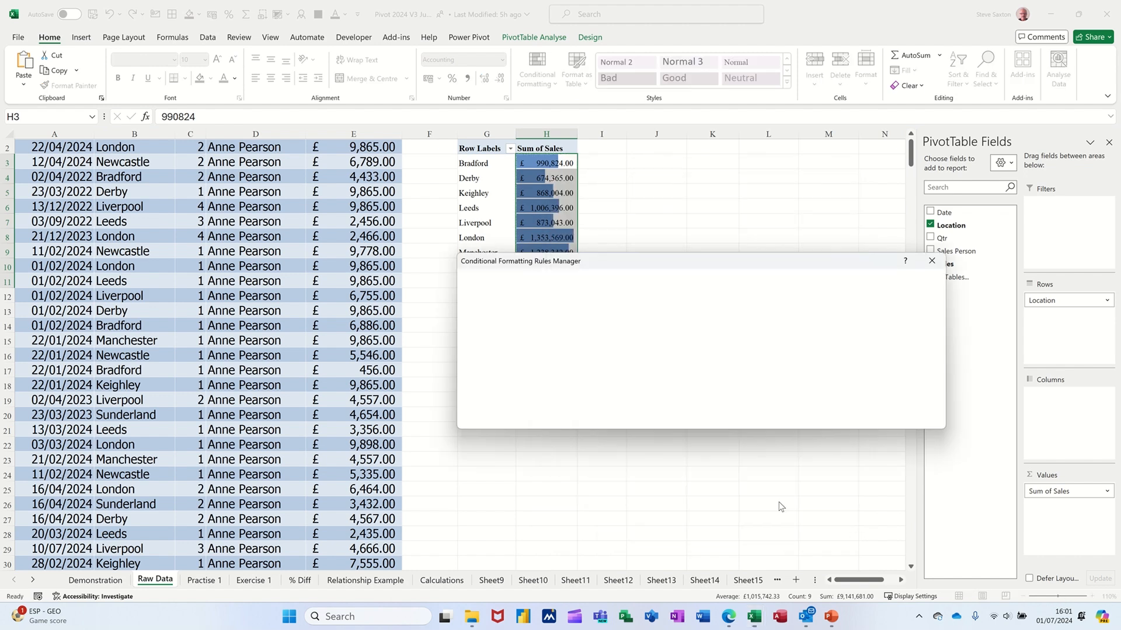
click(831, 416)
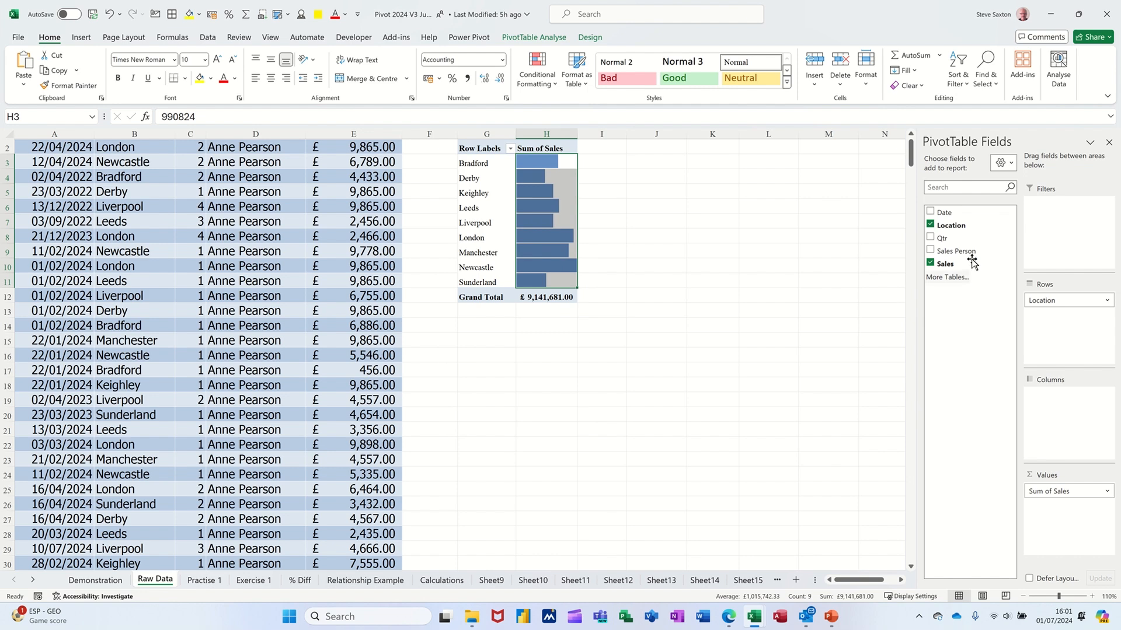
Step: Add Sales a second time to the PivotTable values, ahead of the data bar column, formatted as Accounting with £ and two decimals
drag(955, 266, 1070, 498)
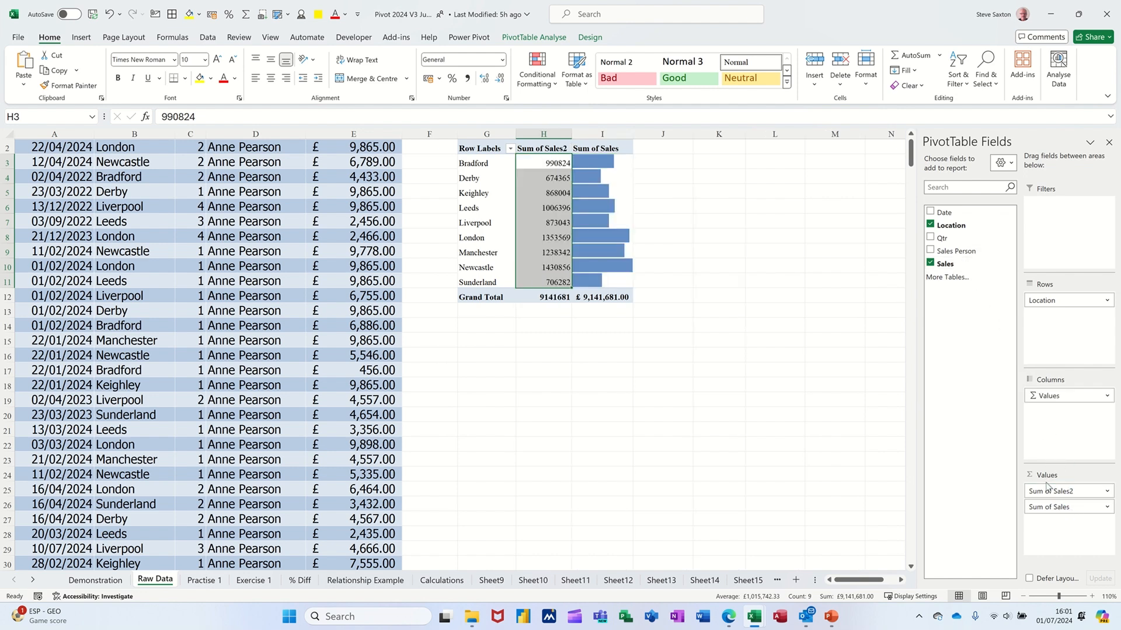
right_click(534, 166)
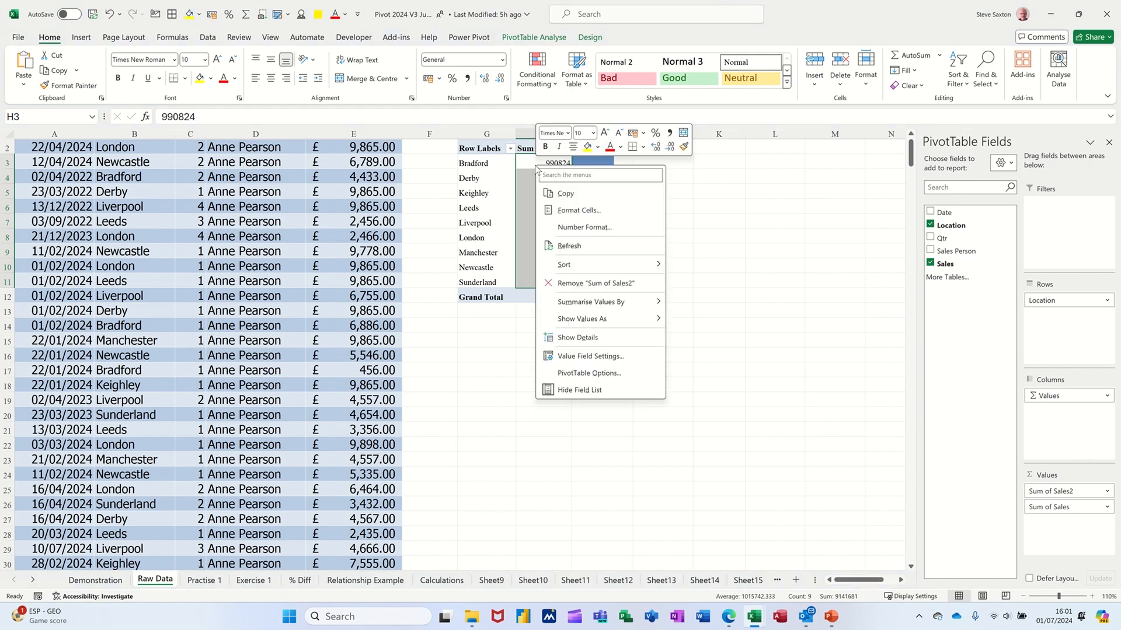
click(598, 228)
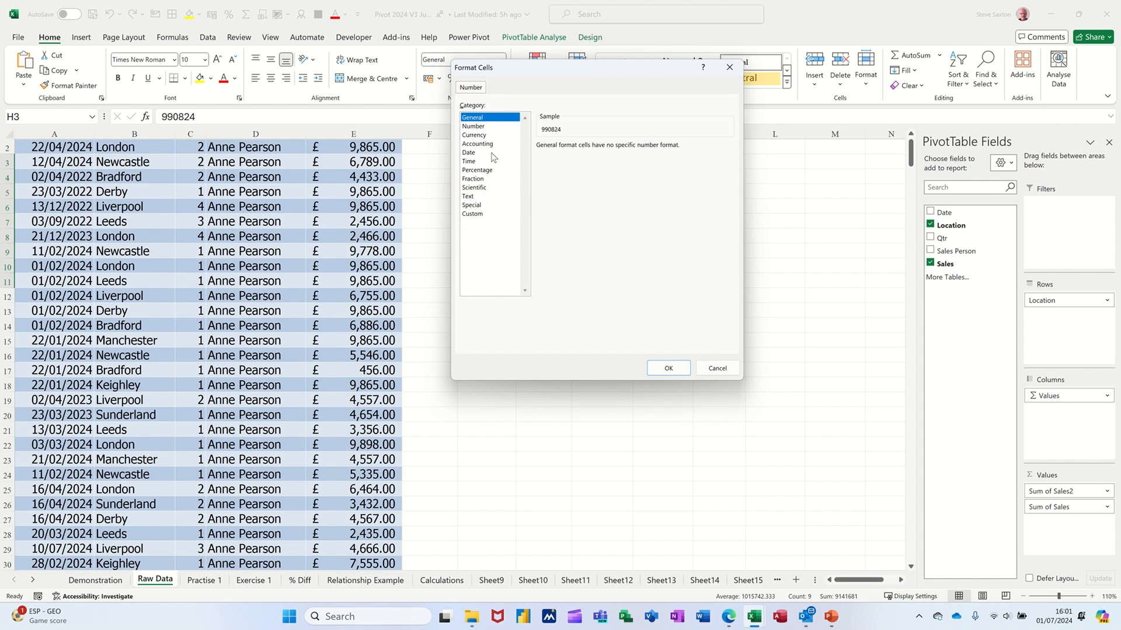
click(490, 144)
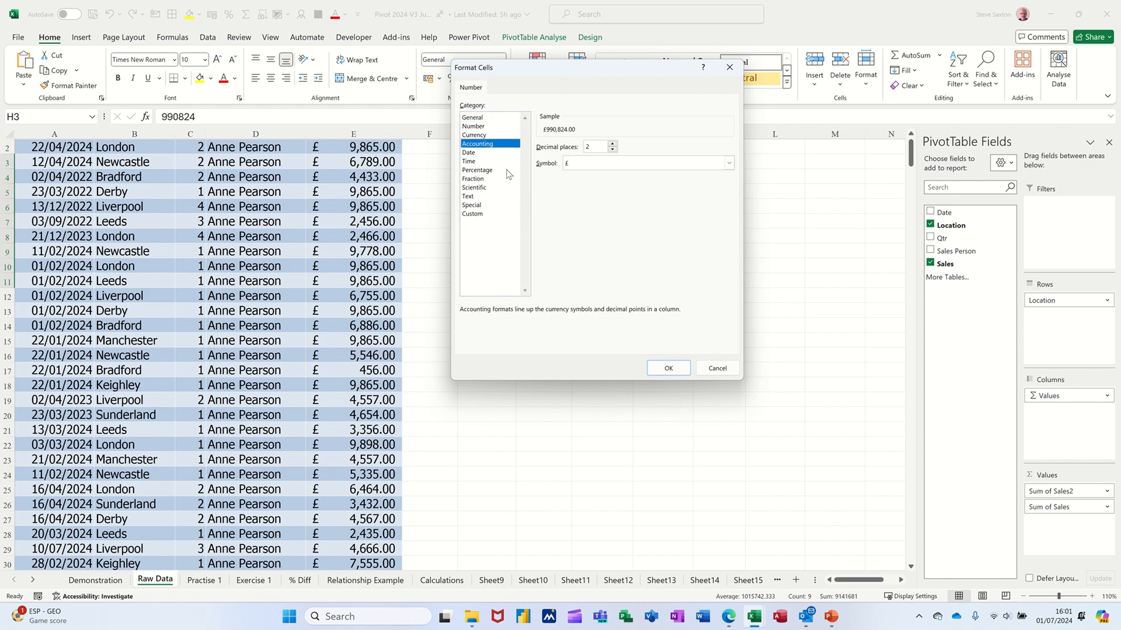
click(667, 368)
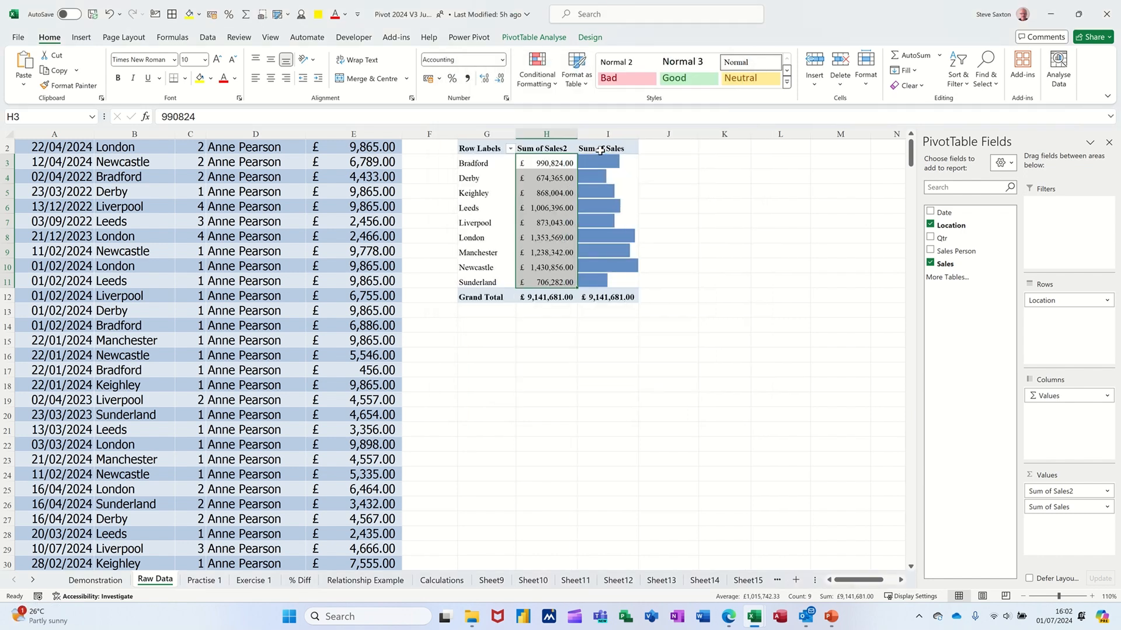
Step: Rename the PivotTable headers: Bar for the data bar column, Sales for the figures column and Location for the row labels
click(599, 149)
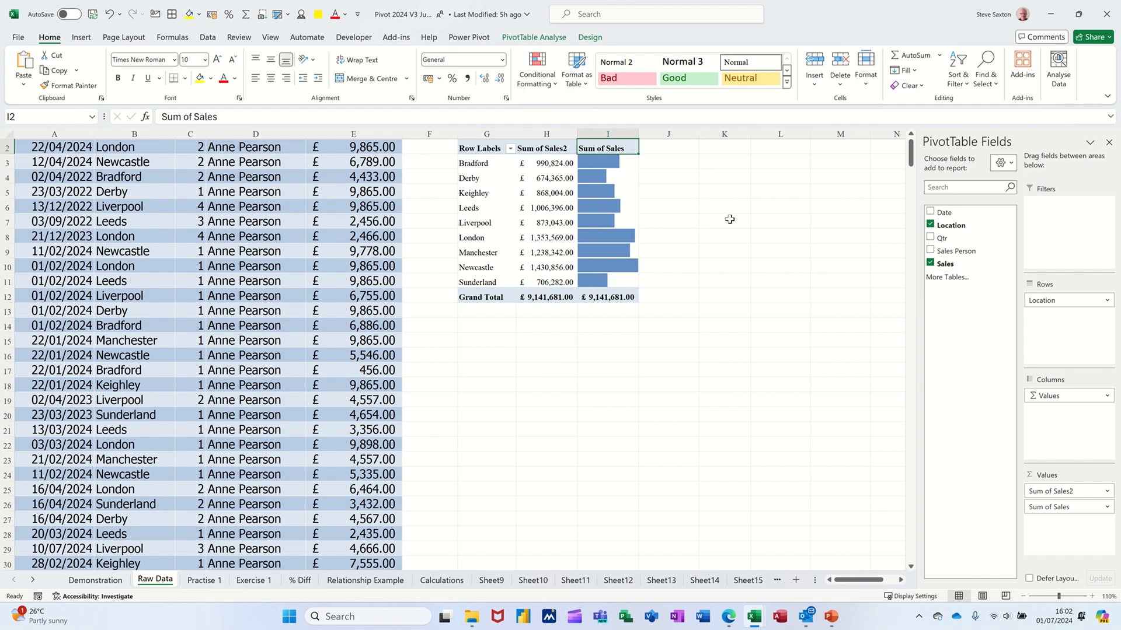
text(Bar)
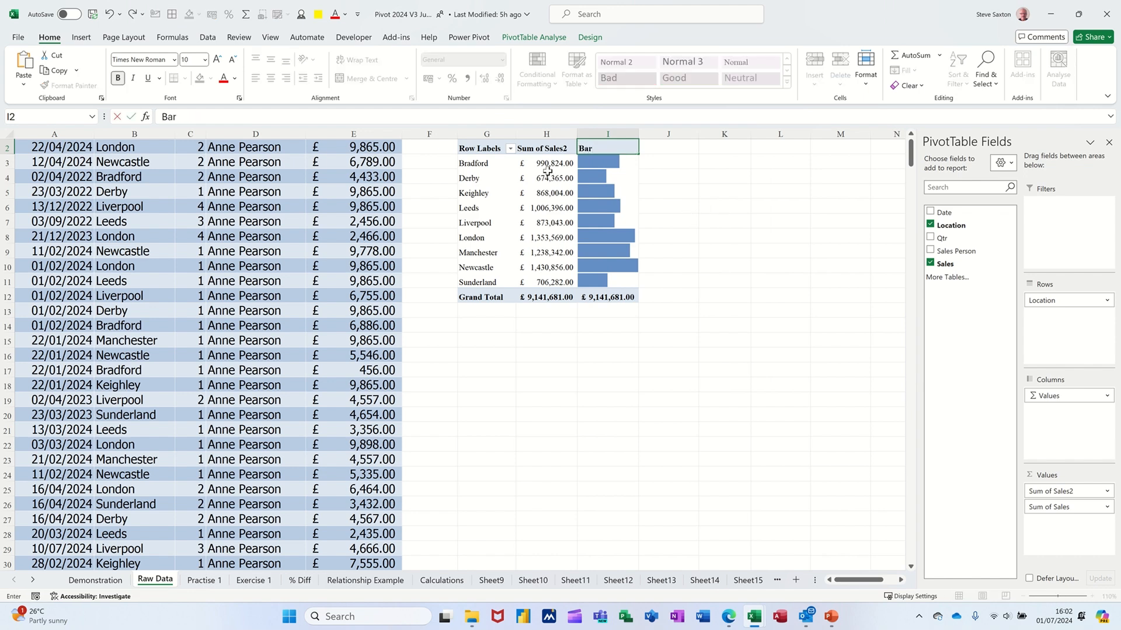
click(544, 148)
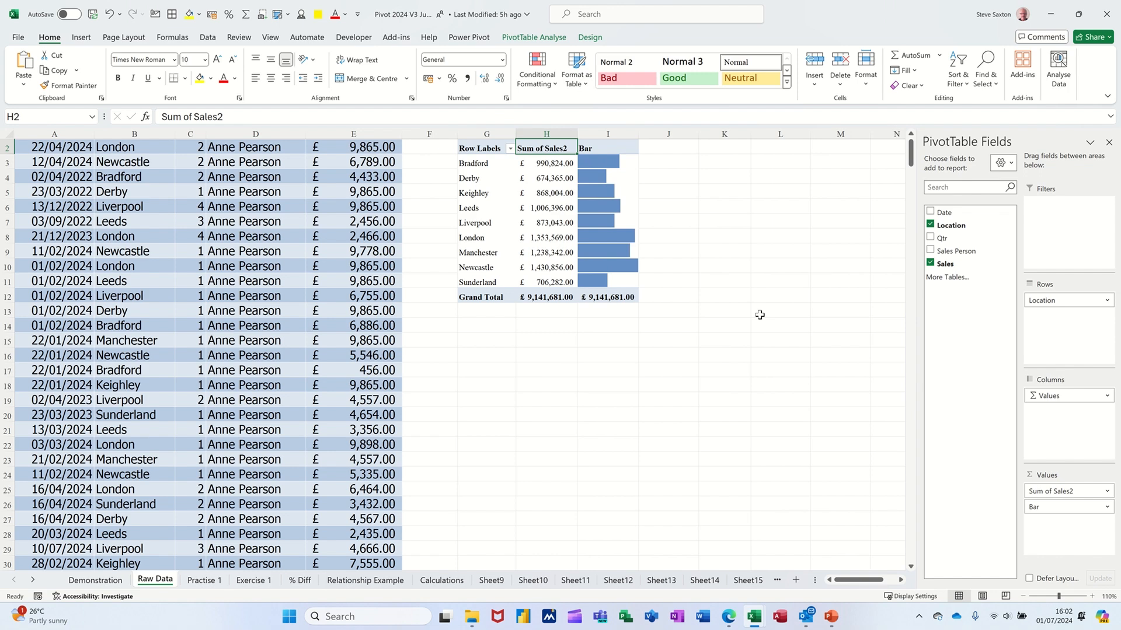
text(Sales)
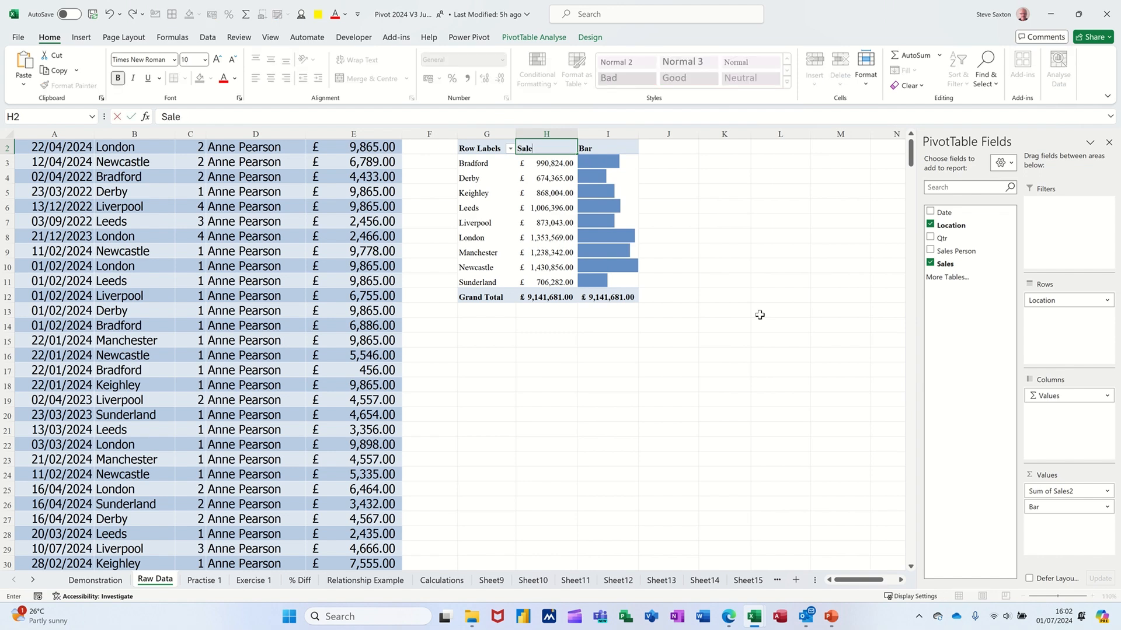
click(494, 150)
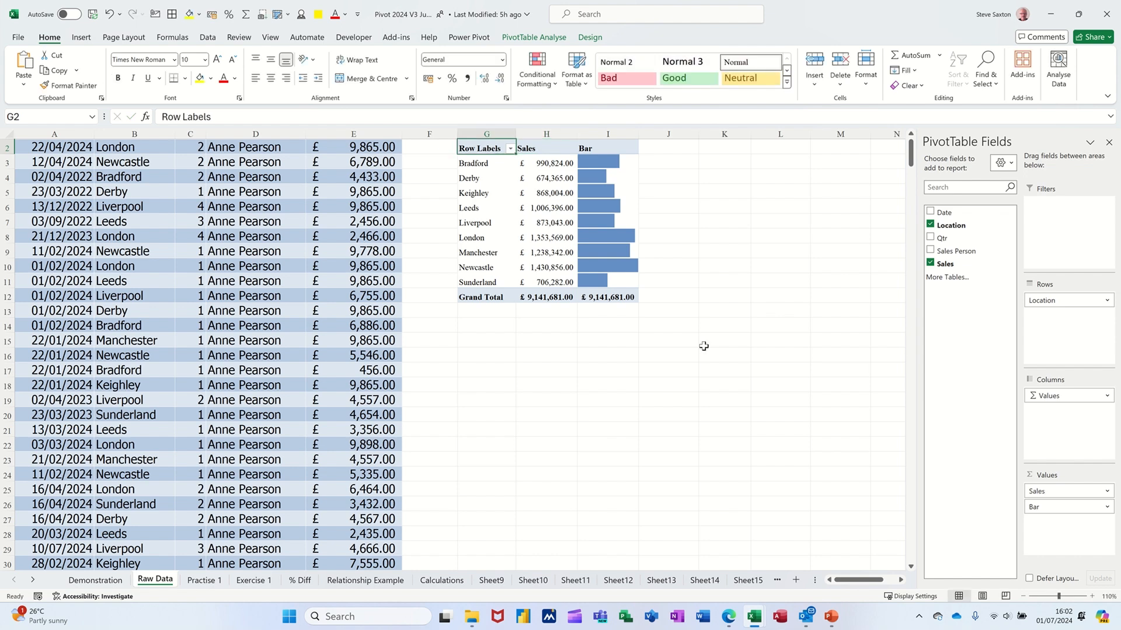
text(Location)
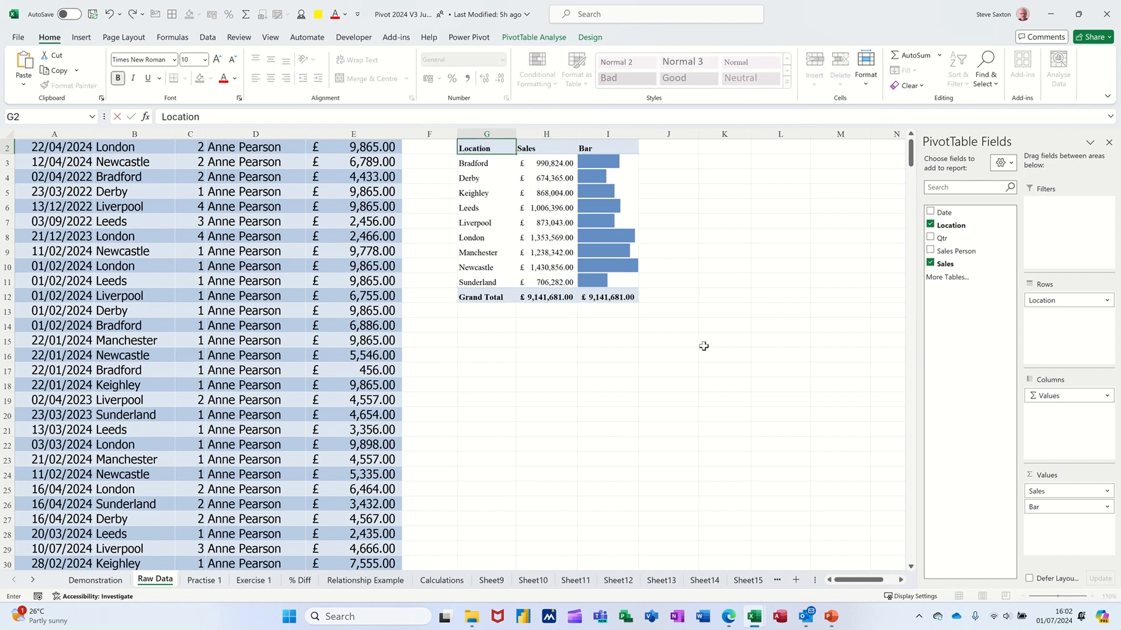
click(499, 223)
scroll(172, 271, up, 1)
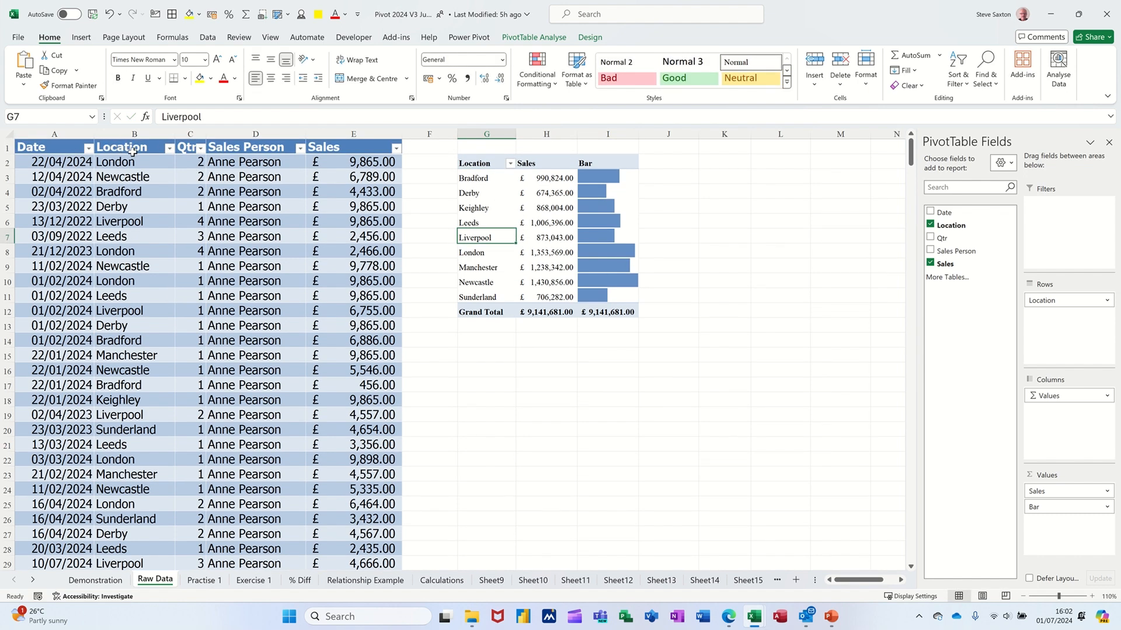
Step: Insert a calculated field named Markup in the PivotTable with the formula =Sales*1.1
mouse_move(537, 219)
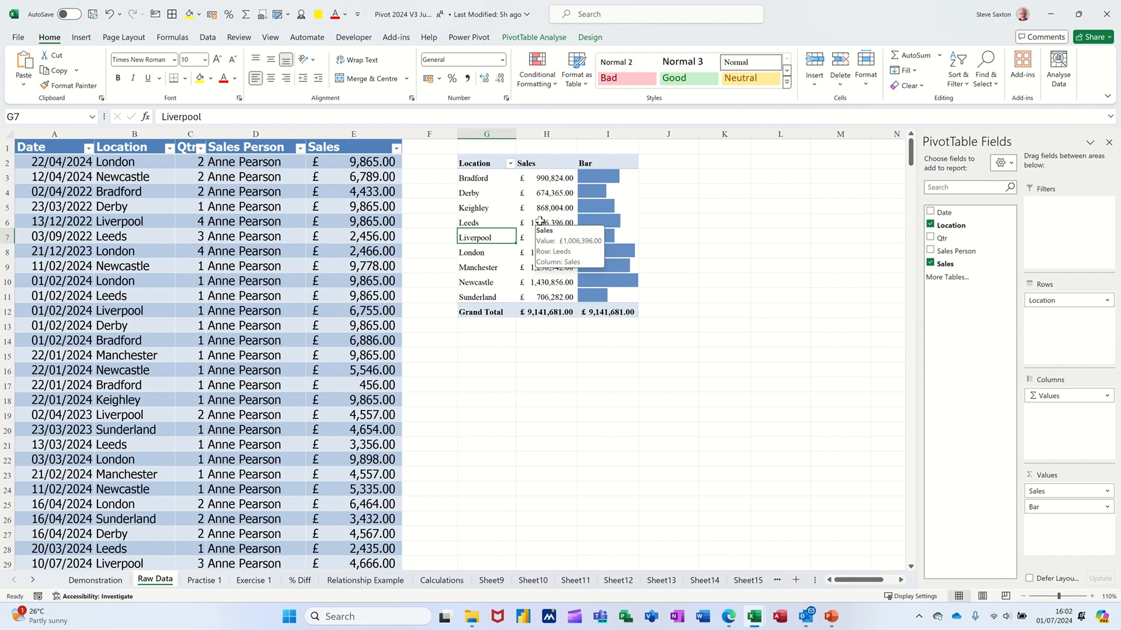
click(526, 37)
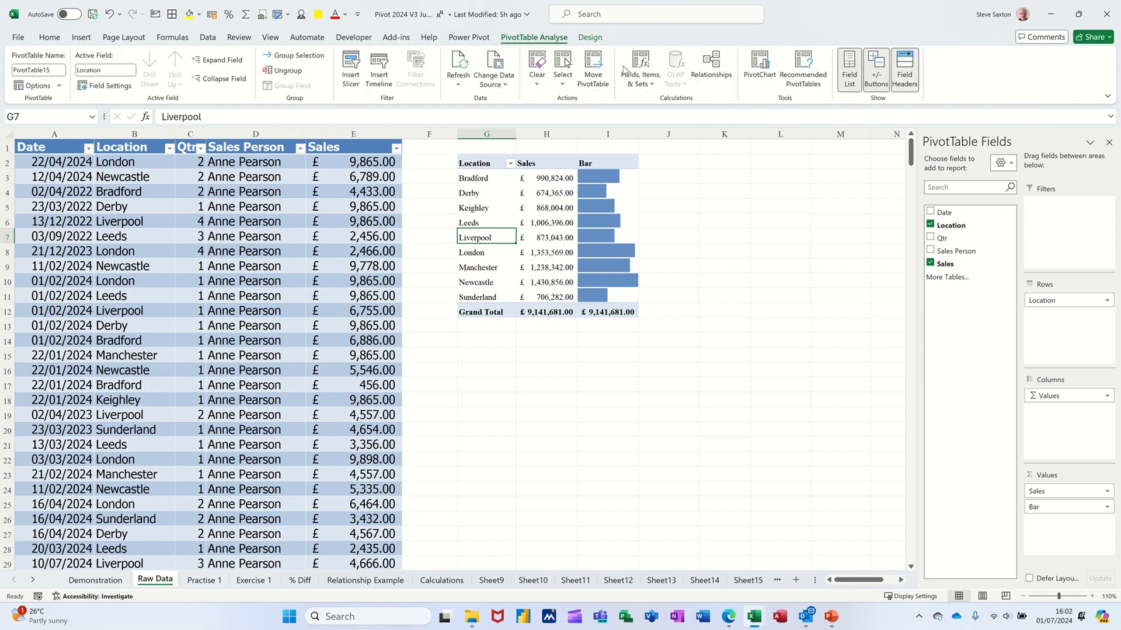
click(653, 84)
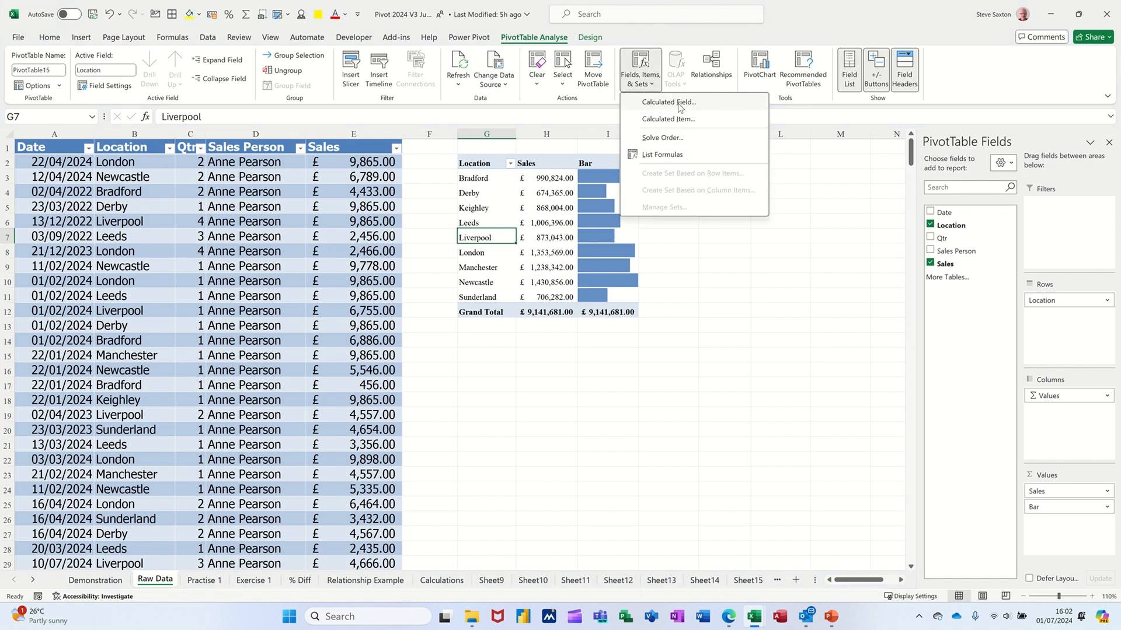
click(669, 103)
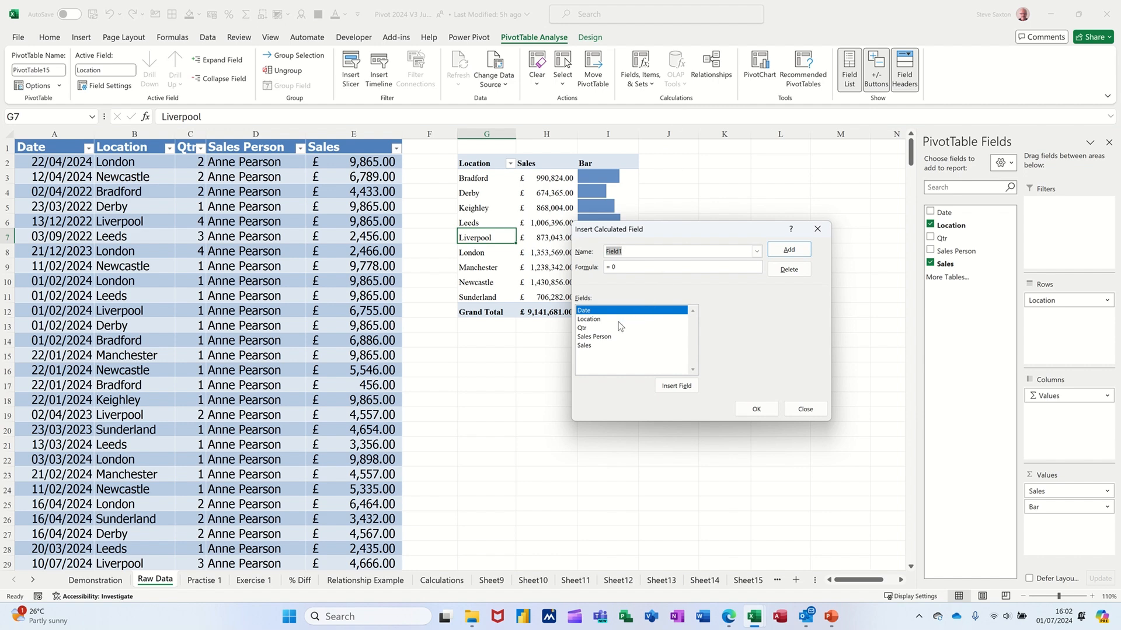
text(Markup)
double_click(583, 345)
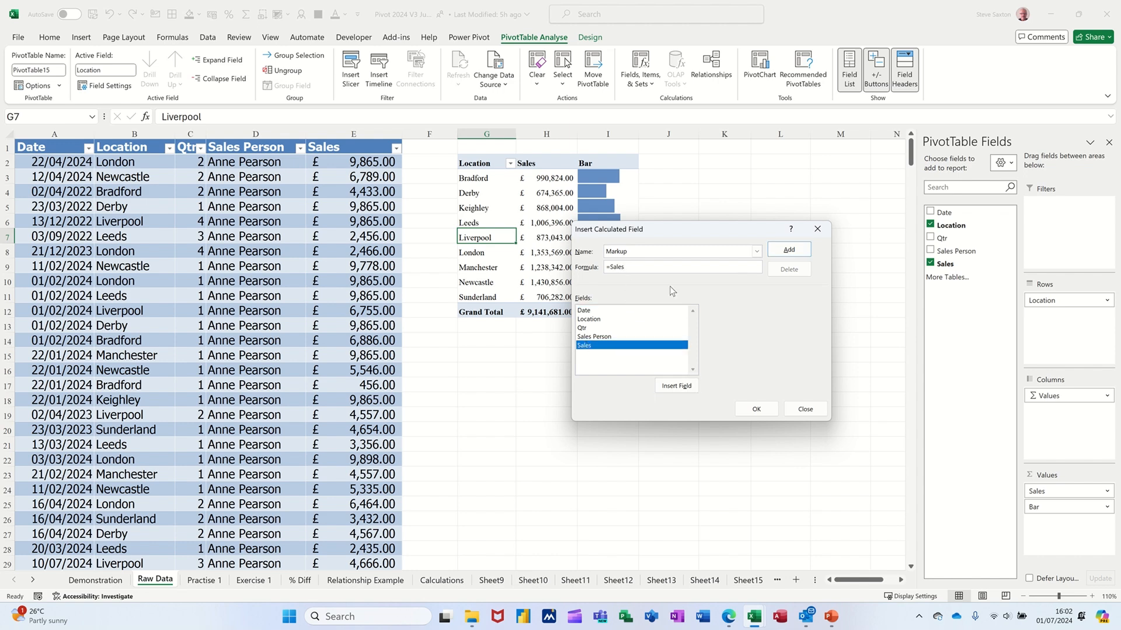
text(*1.1)
click(755, 408)
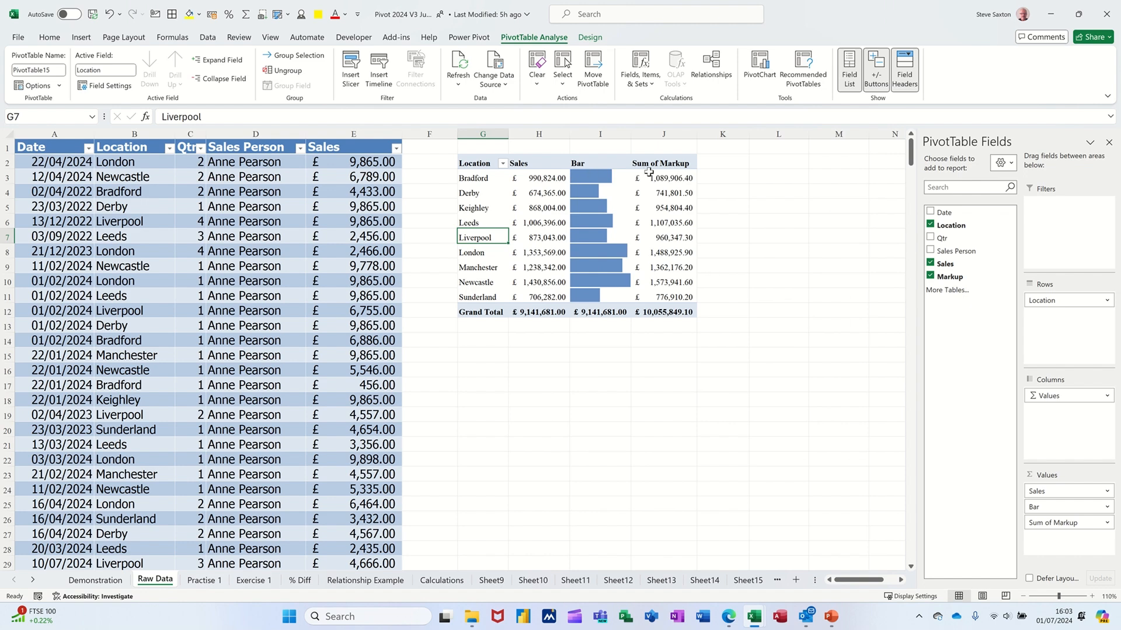
Step: Rename the Sum of Markup column header in J2 as Markup, with a space to keep it distinct from the field name
click(663, 163)
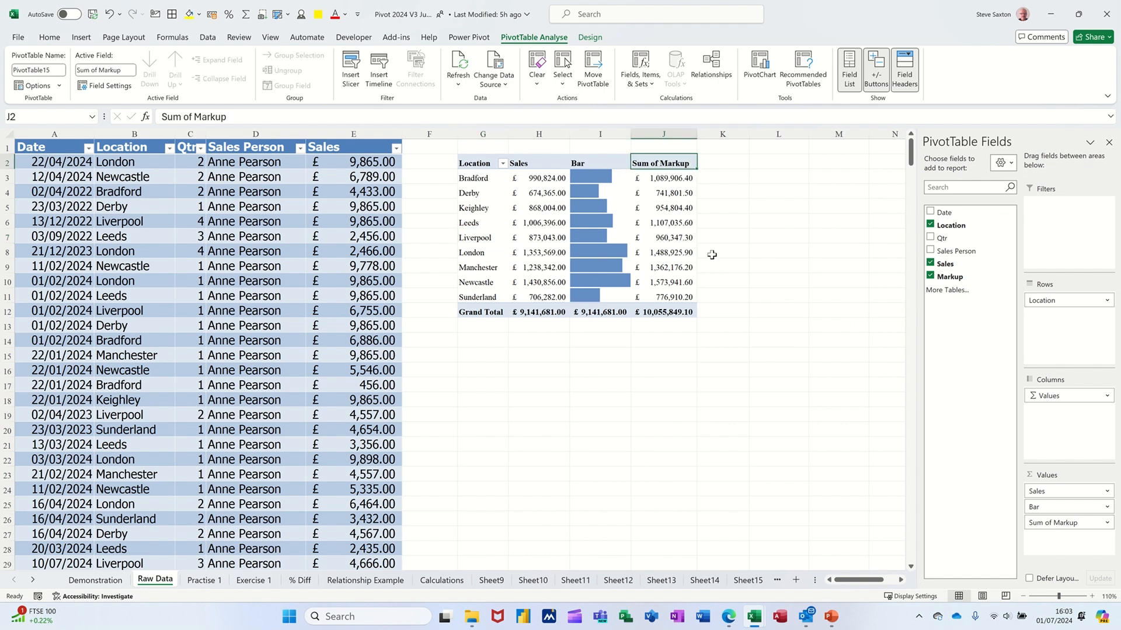
text(Ma)
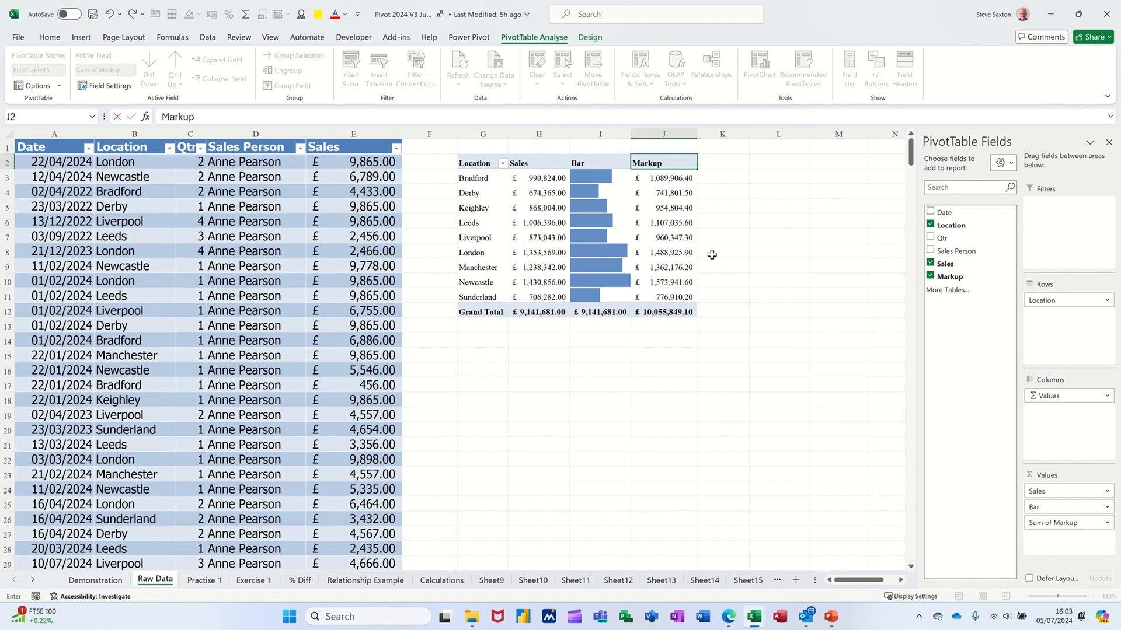
click(667, 239)
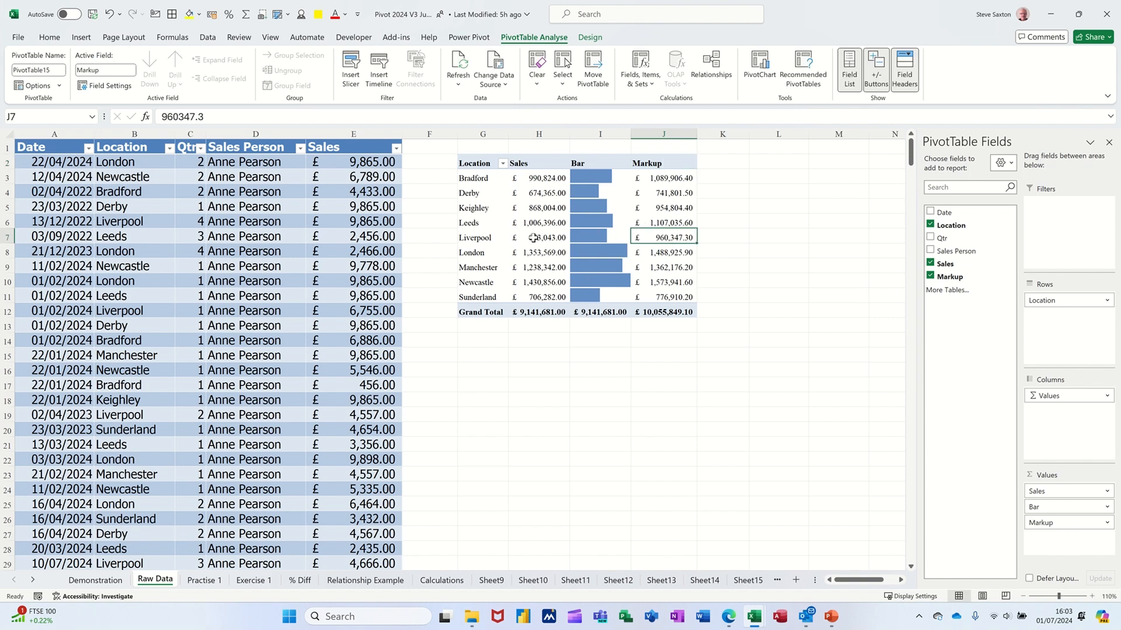
Step: Replace the Location field with Date in the PivotTable rows
mouse_move(618, 246)
drag(1063, 301, 880, 326)
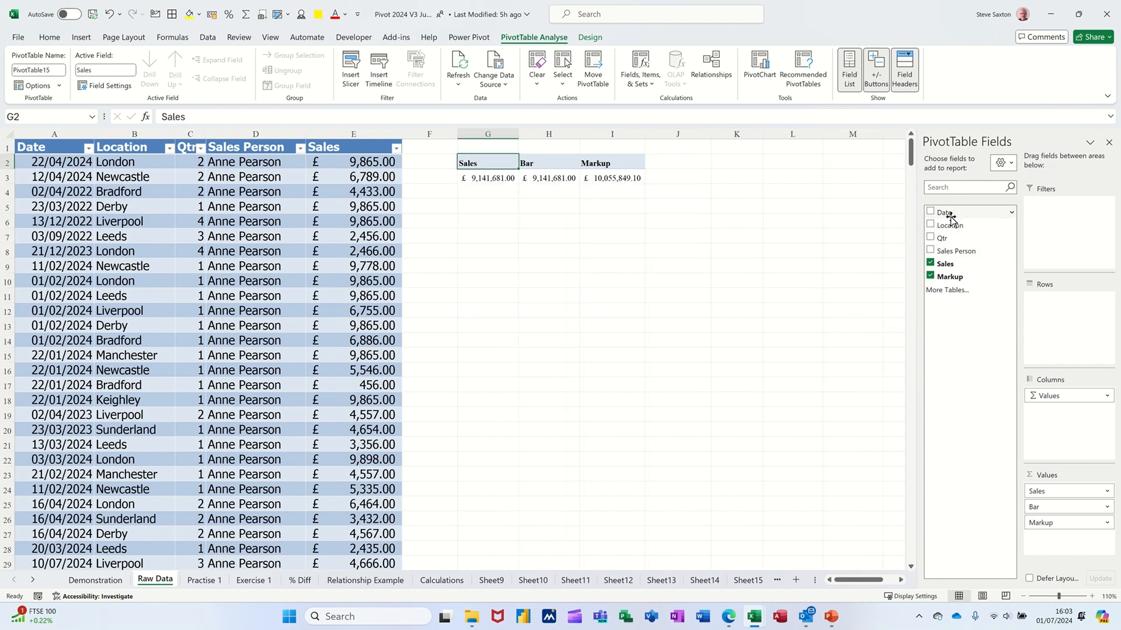
drag(957, 214, 944, 299)
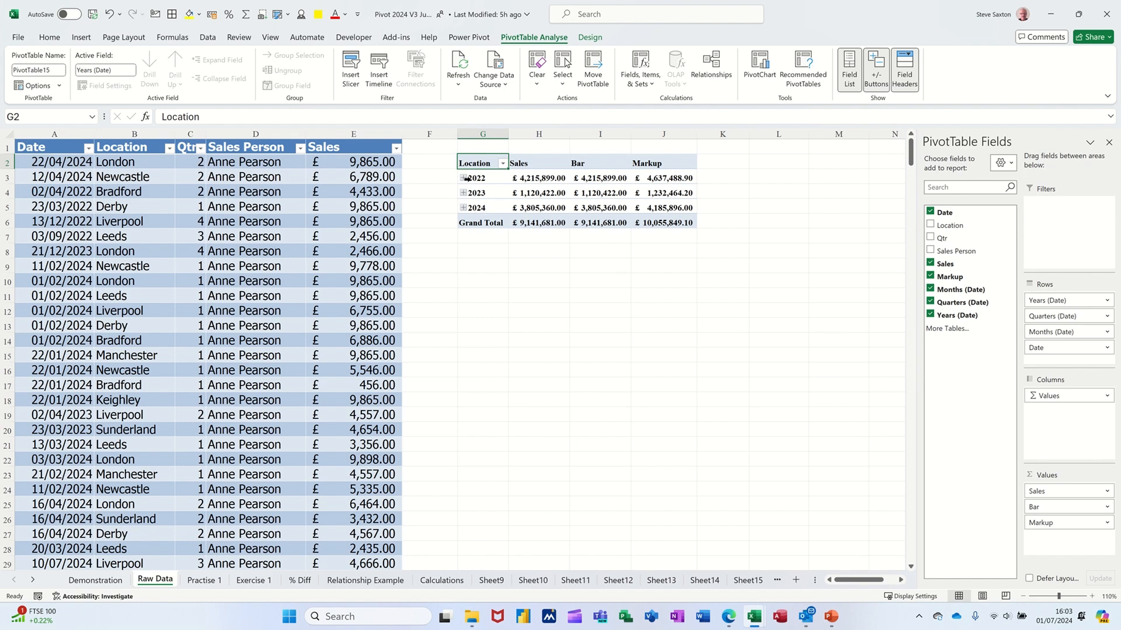
Step: Expand 2022, its Qtr2 and the month of Apr to examine the individual dates
click(463, 178)
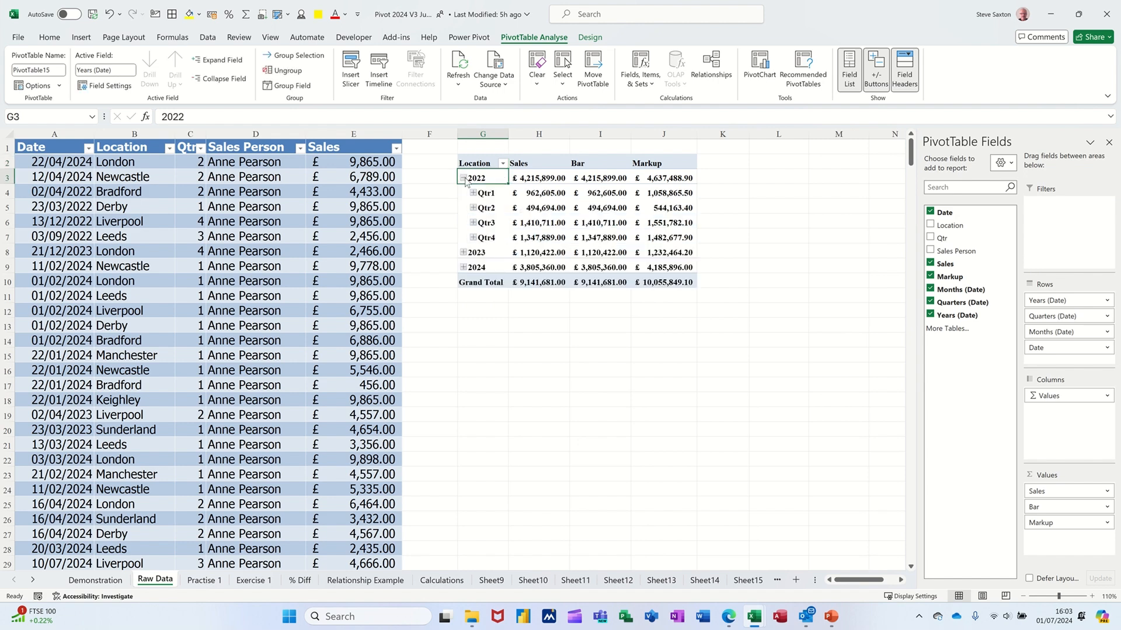
click(473, 208)
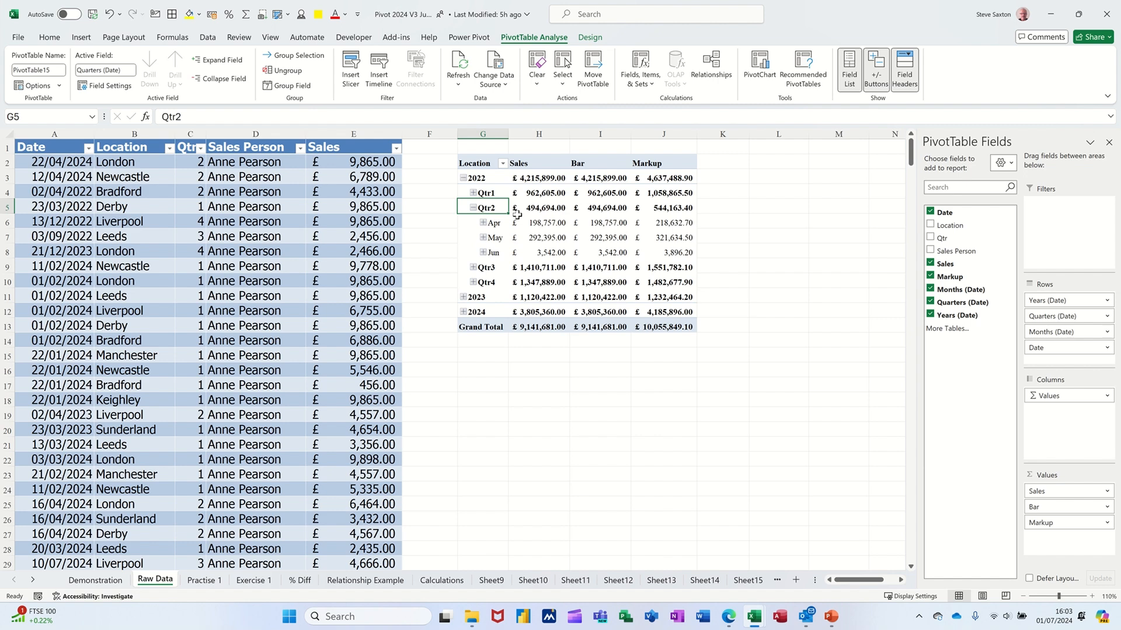
click(483, 223)
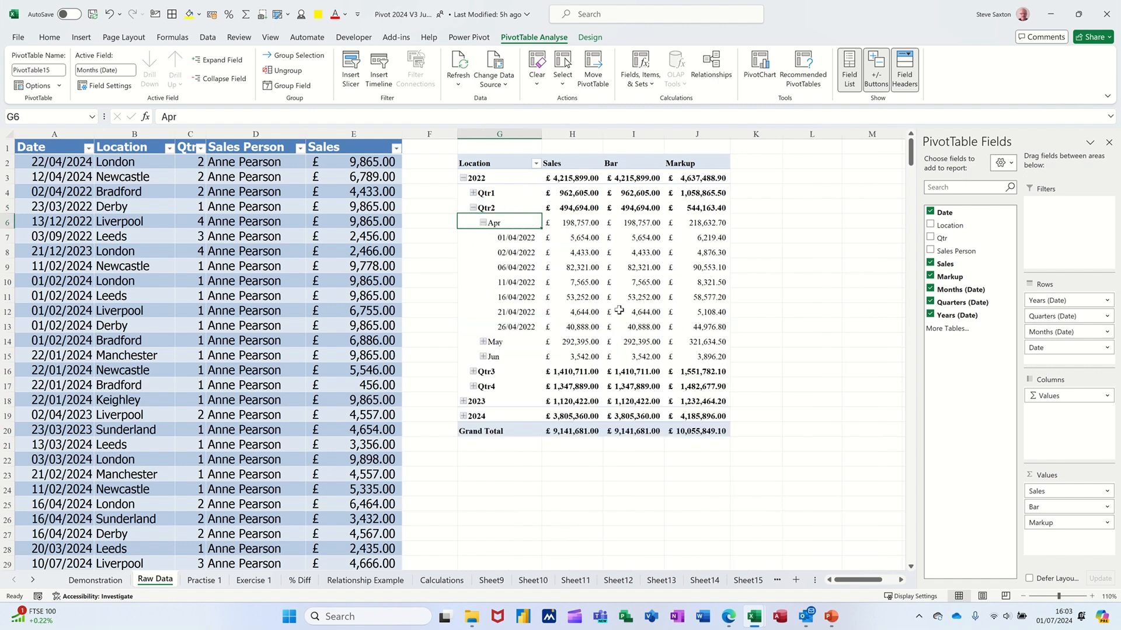
Step: Group the PivotTable dates by Years only, deselecting Months and Quarters
right_click(507, 255)
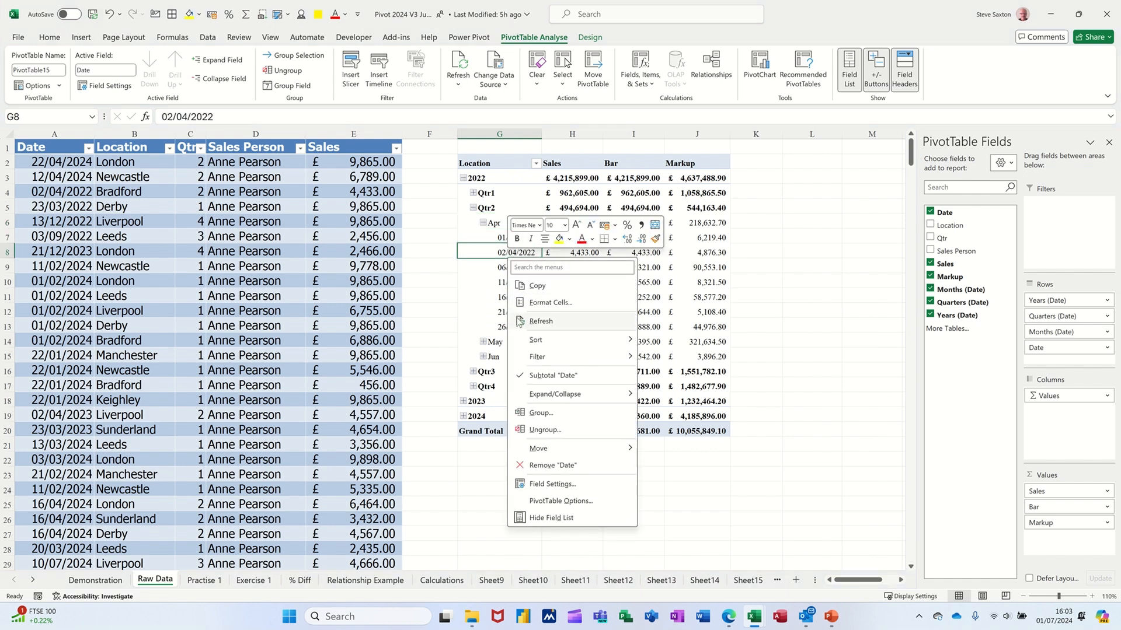
mouse_move(536, 357)
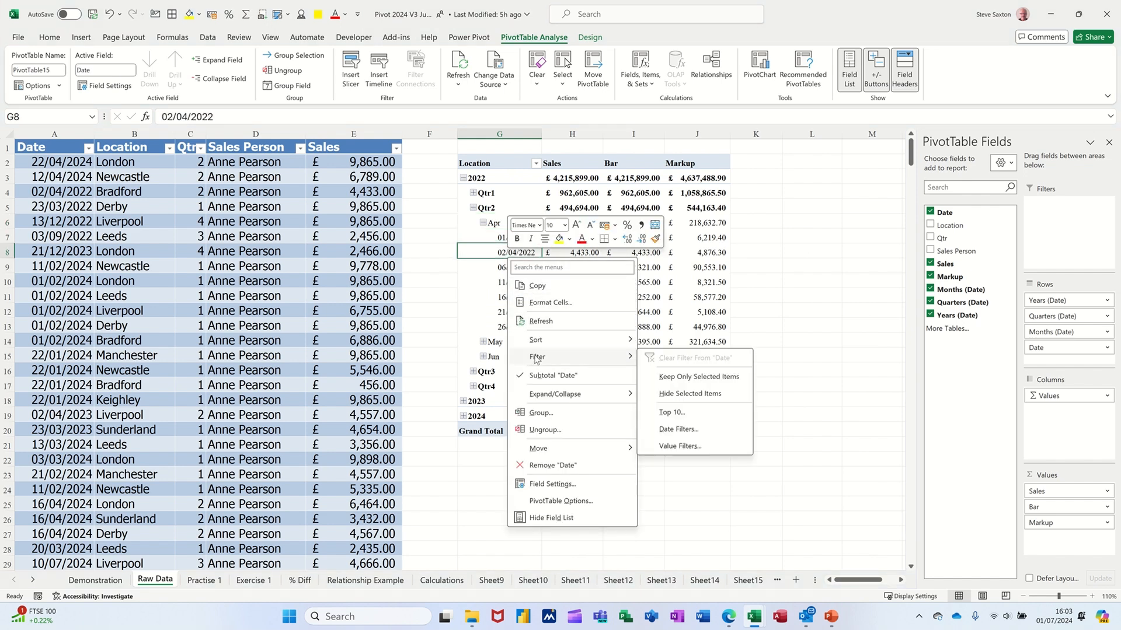
click(554, 412)
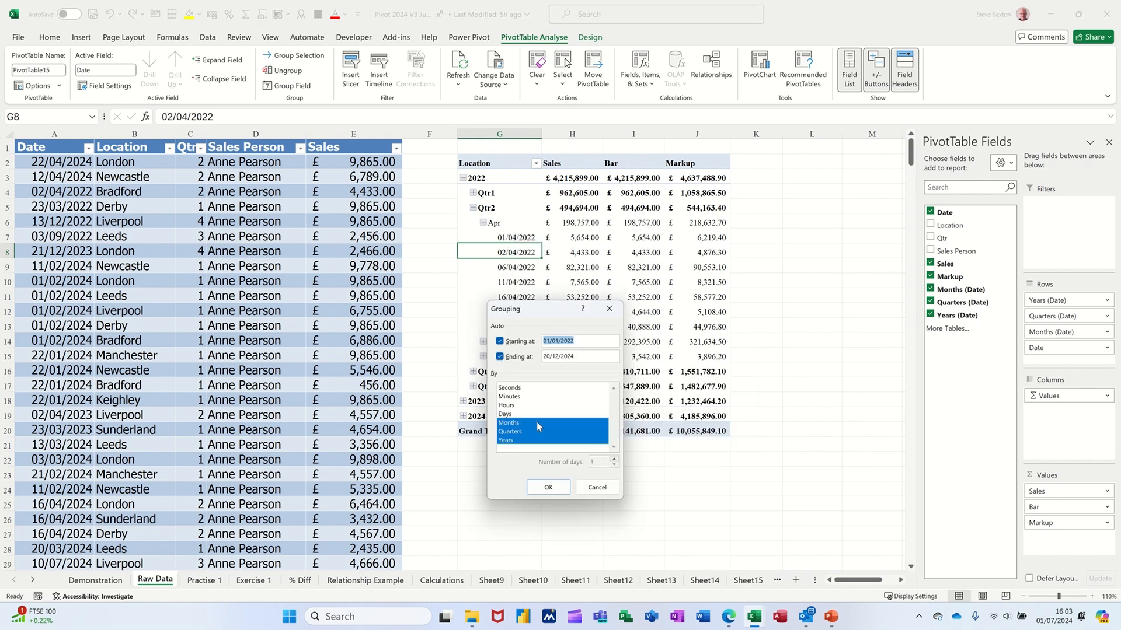
click(527, 424)
click(530, 431)
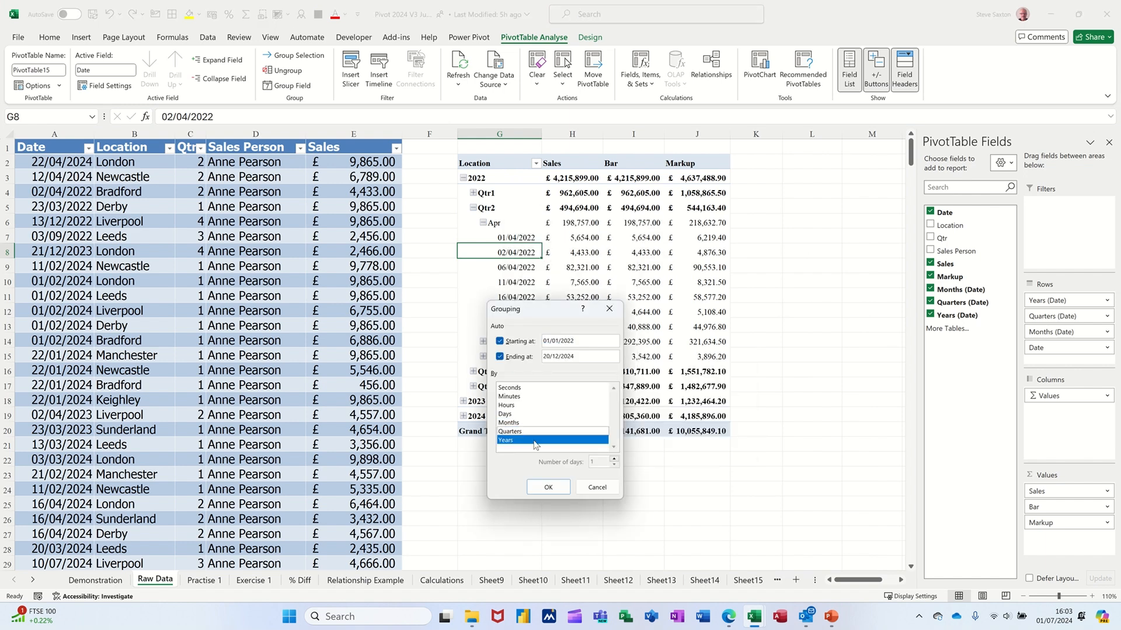
click(543, 487)
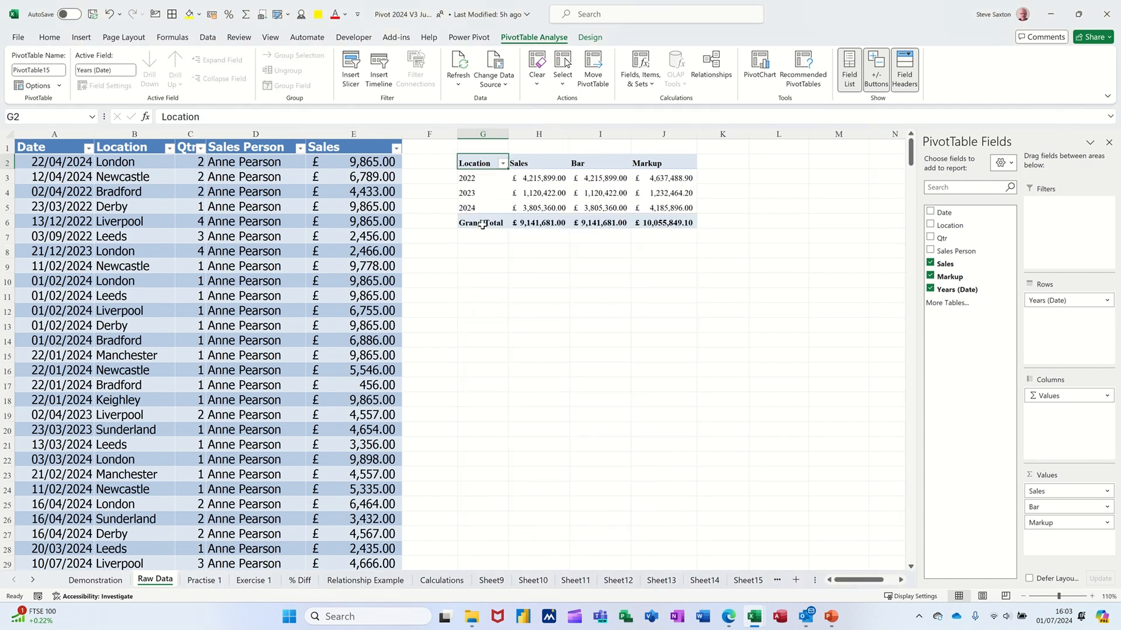
Step: Regroup the PivotTable dates by Quarters and Years
right_click(475, 192)
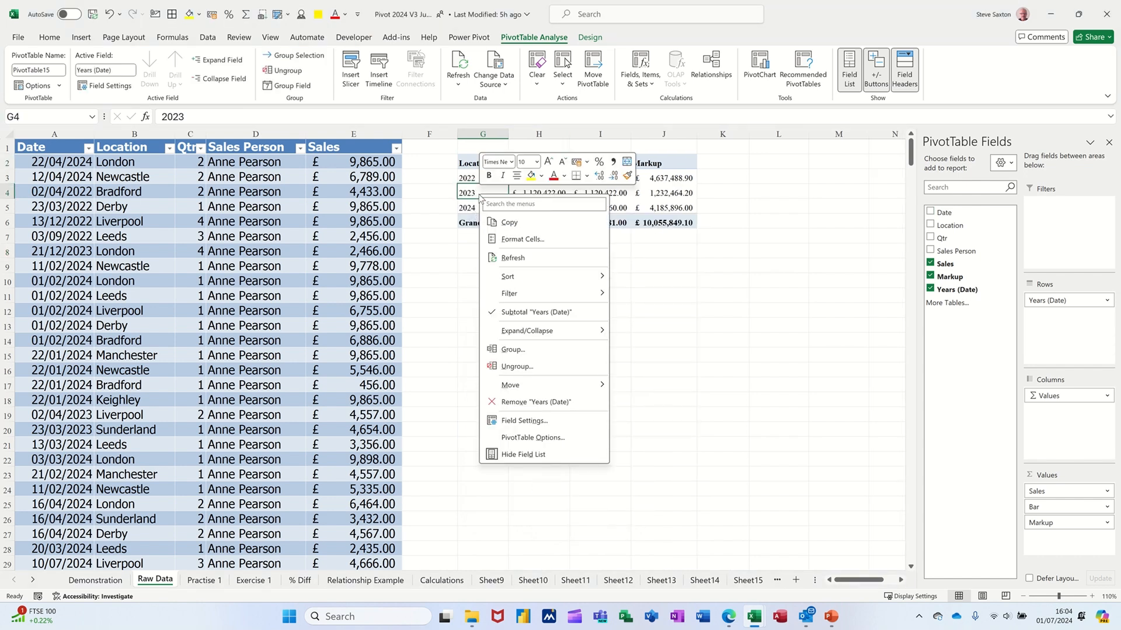
click(519, 349)
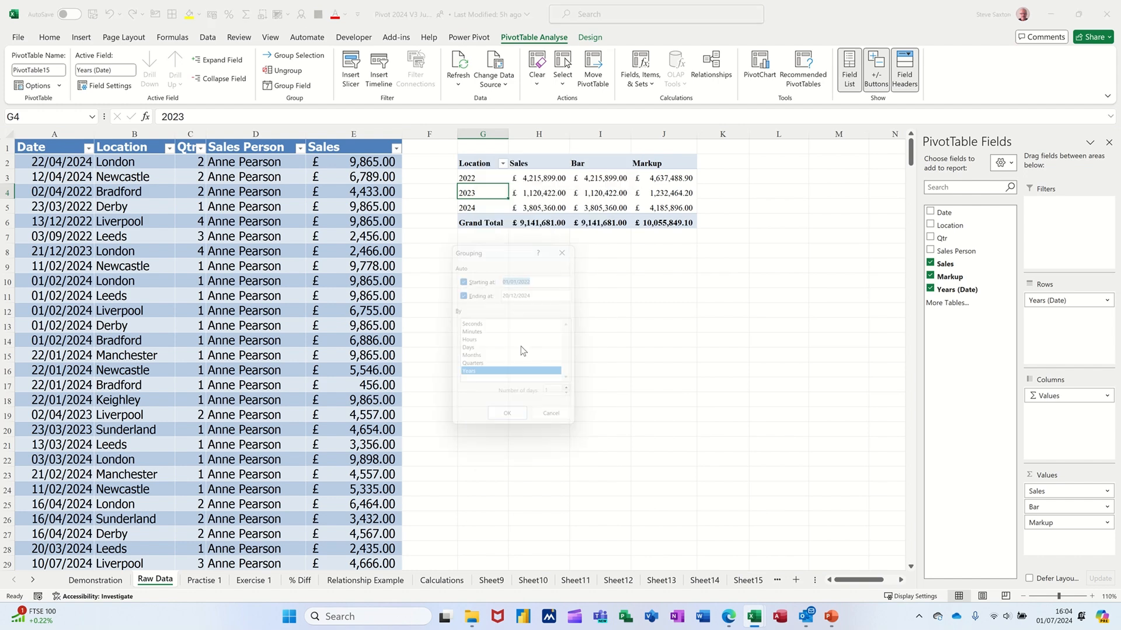
click(496, 369)
click(510, 424)
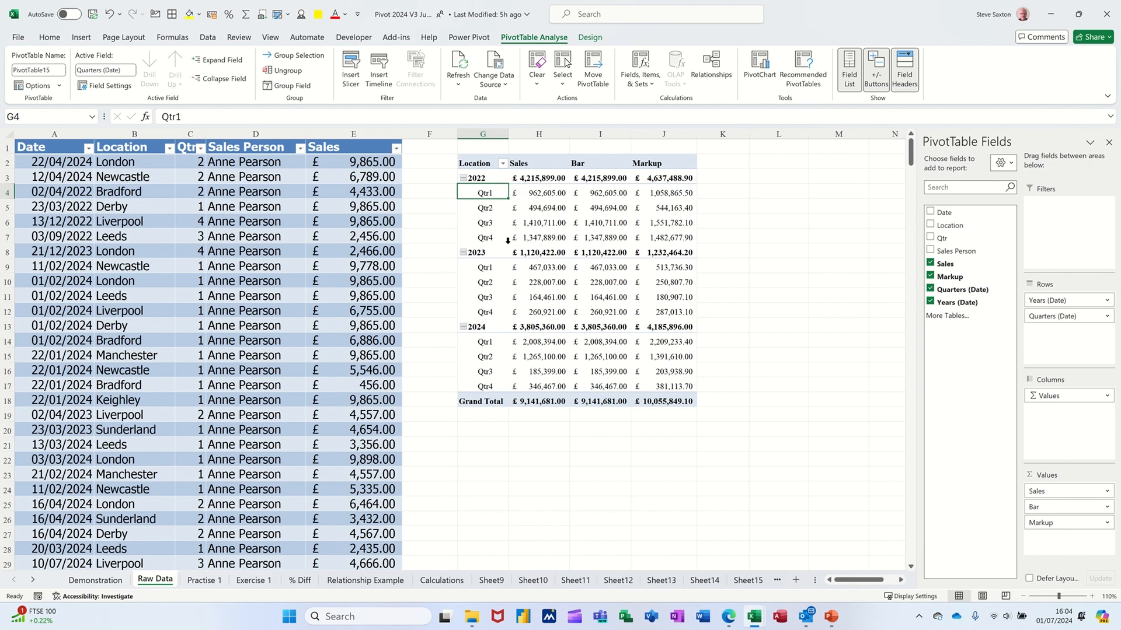
Step: Switch to the Practise 1 worksheet
click(205, 580)
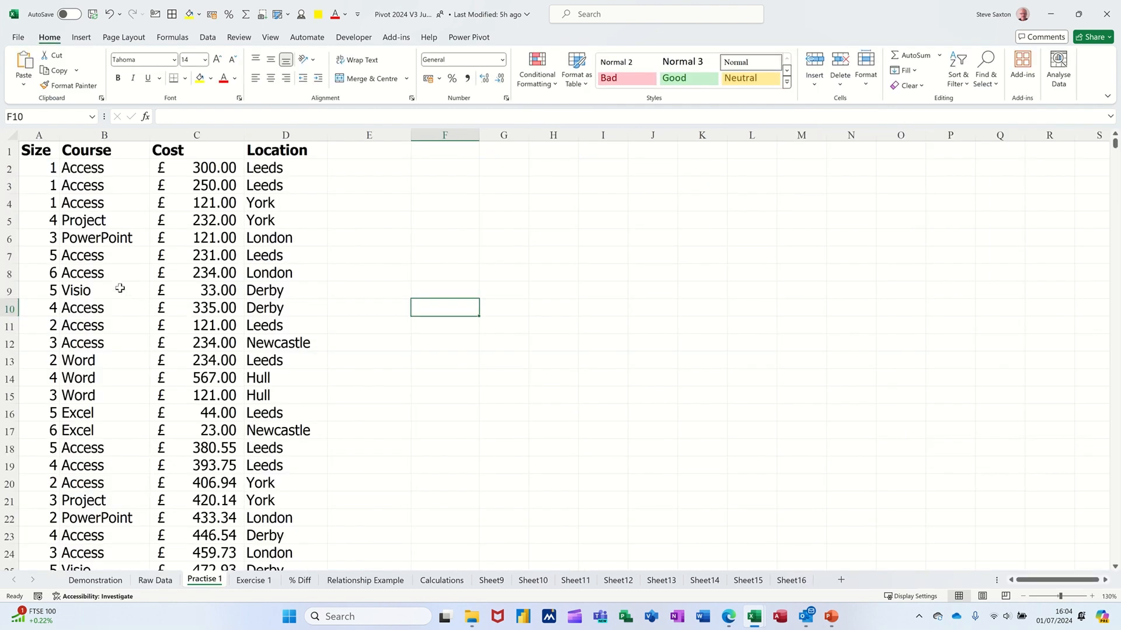
Step: Create a PivotTable from the Practise 1 data, placed on the existing worksheet at cell F1
click(118, 290)
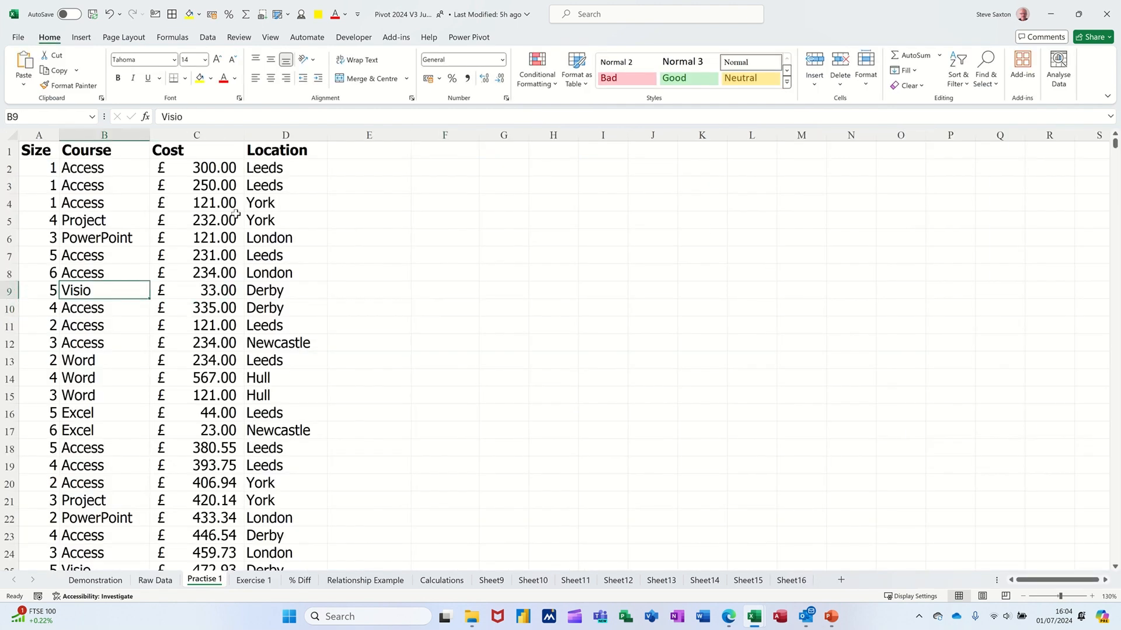
click(79, 39)
click(28, 63)
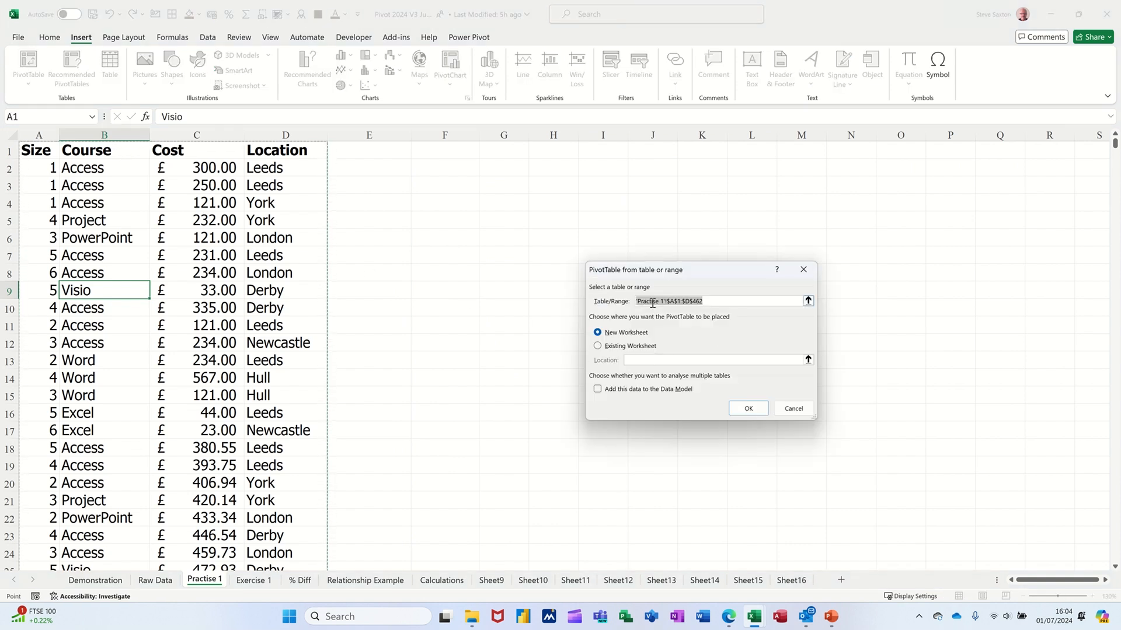
click(617, 346)
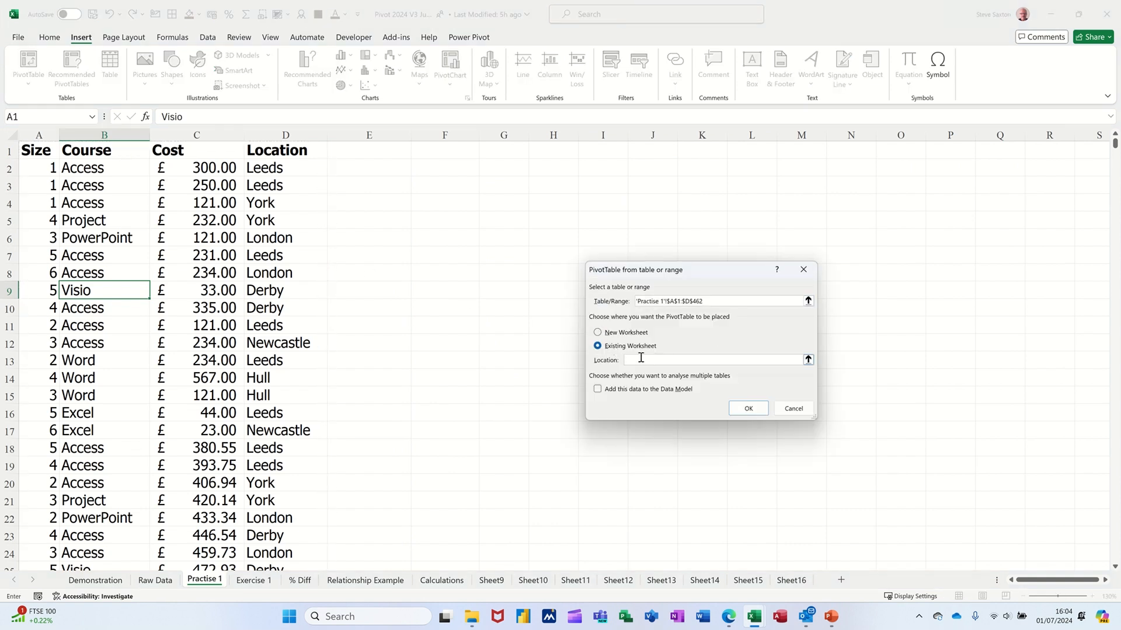
click(440, 154)
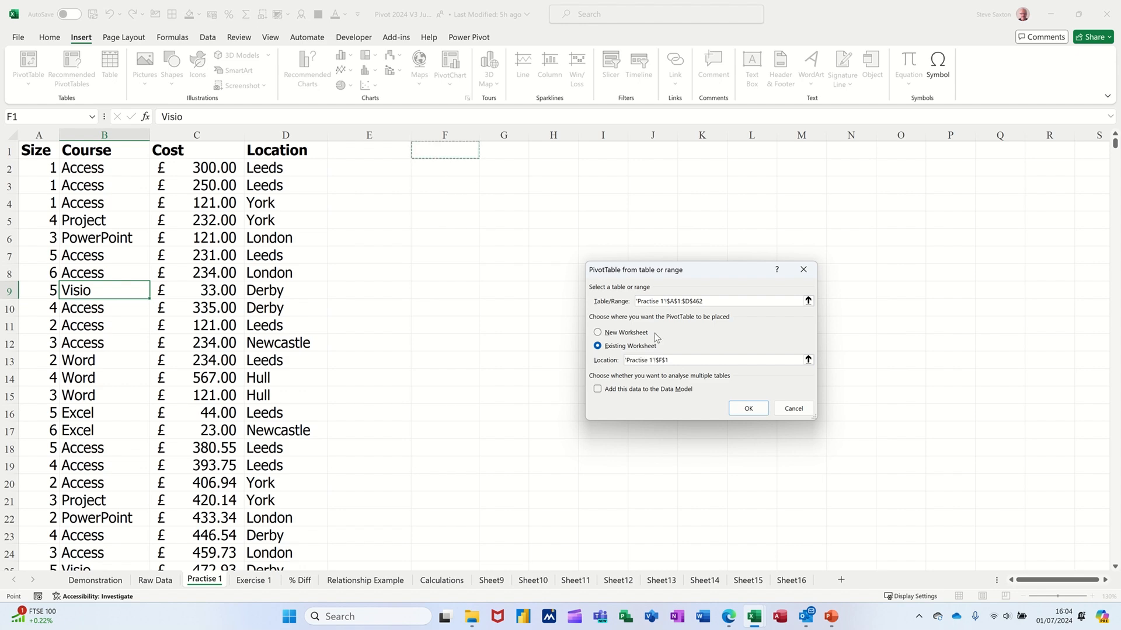
click(731, 408)
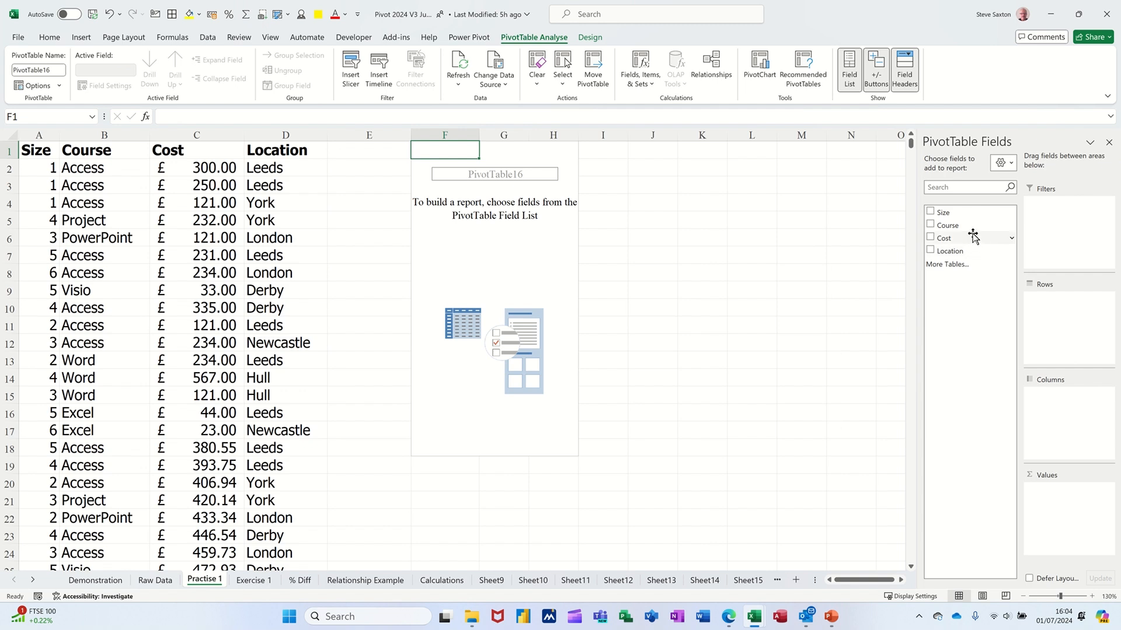
Step: Lay out the PivotTable with Course as rows and Count of Course followed by Sum of Cost as values
drag(969, 226, 1059, 330)
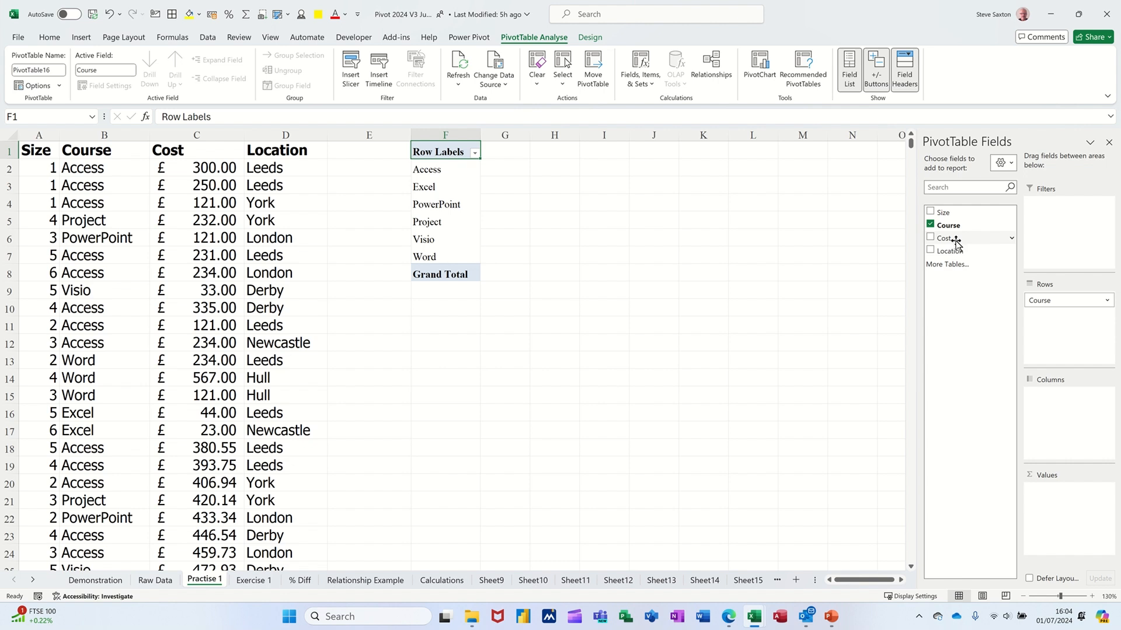
drag(955, 243, 1073, 505)
drag(961, 228, 1070, 505)
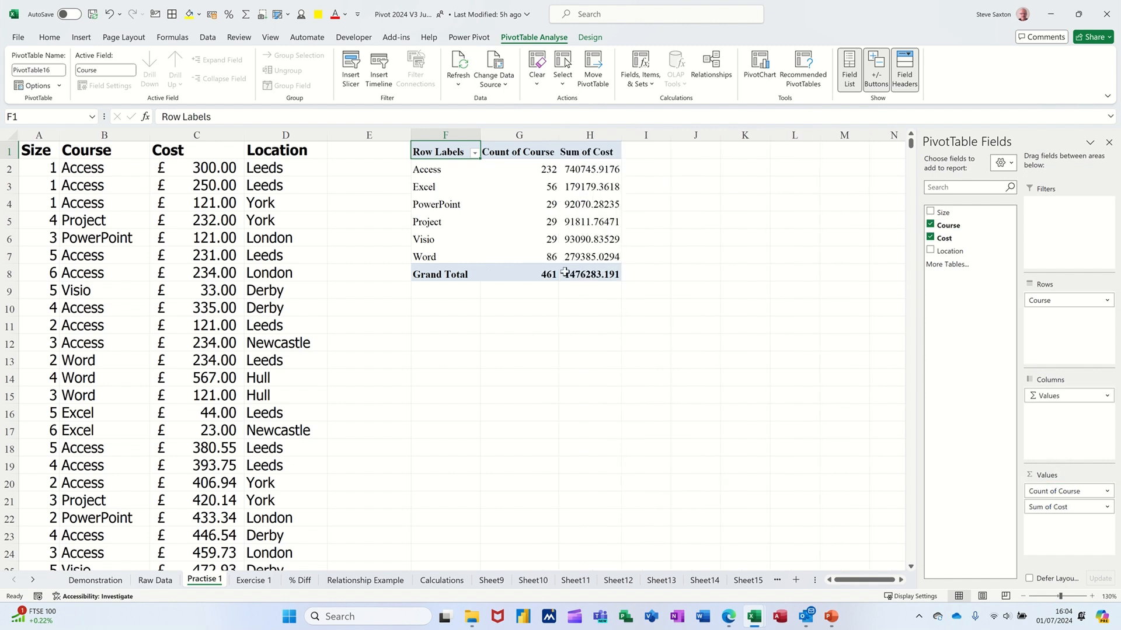
Step: Format the Sum of Cost values as Accounting with the £ symbol and two decimal places
right_click(591, 174)
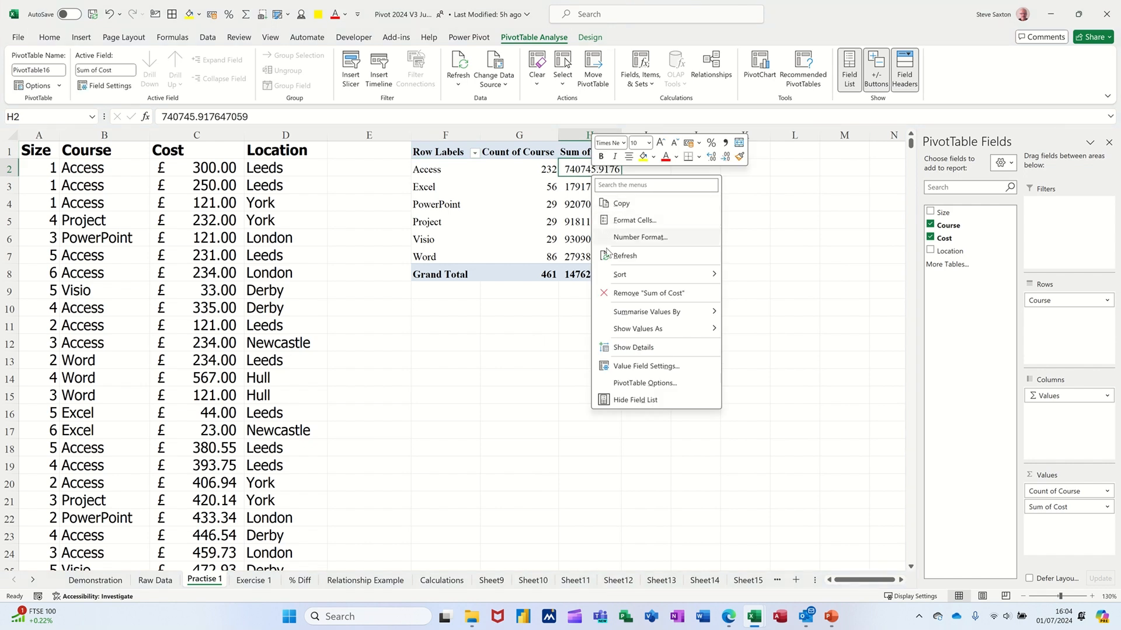
click(639, 236)
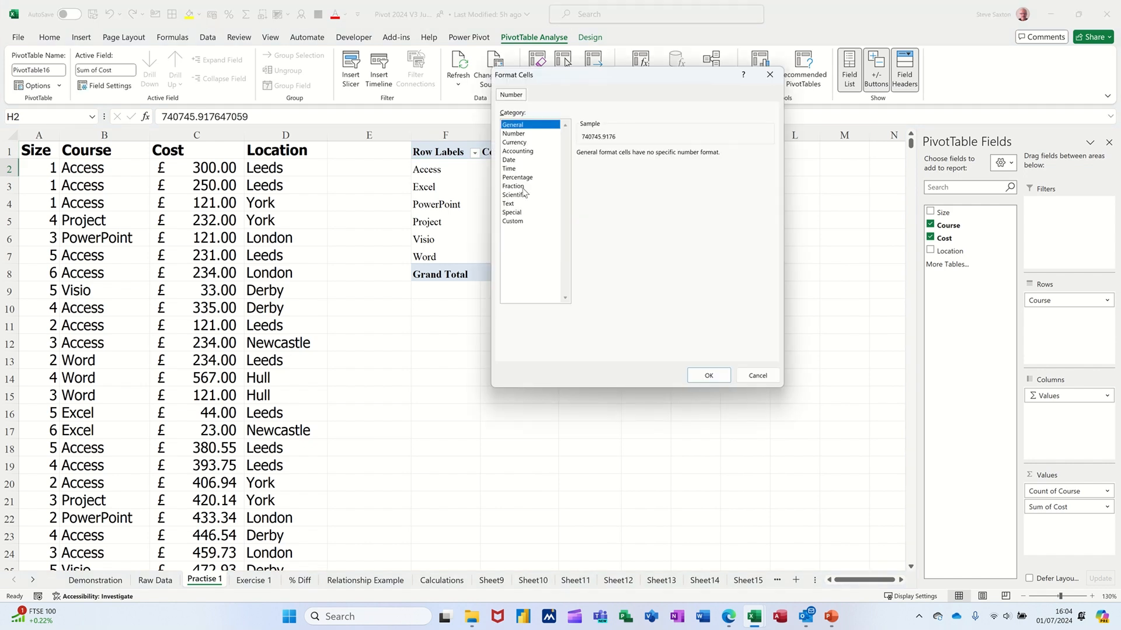
click(517, 151)
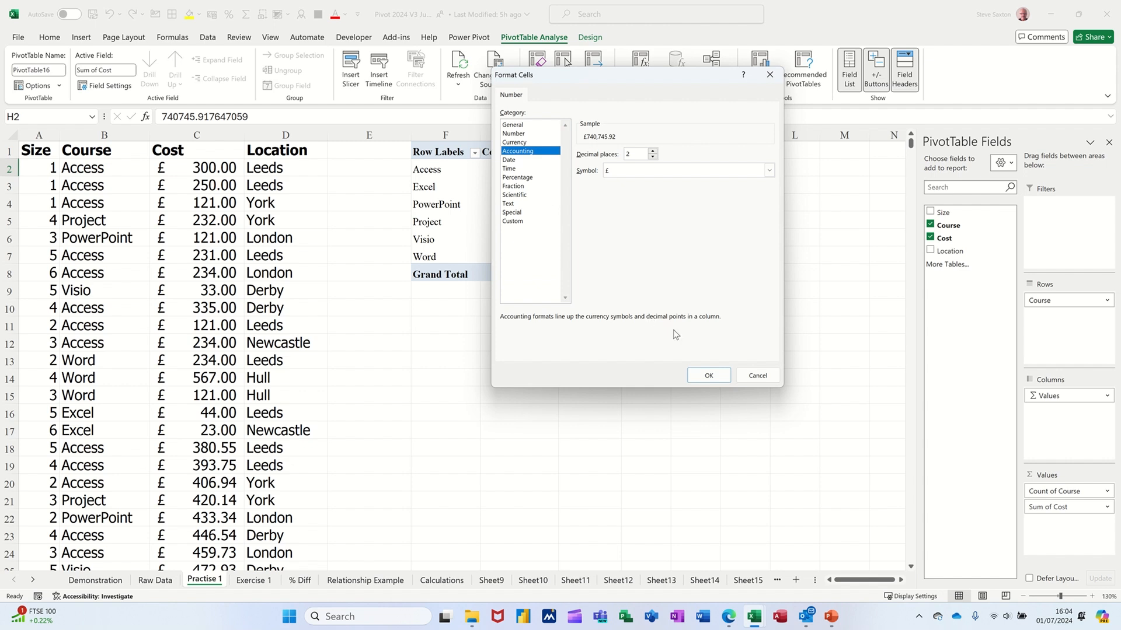
click(702, 375)
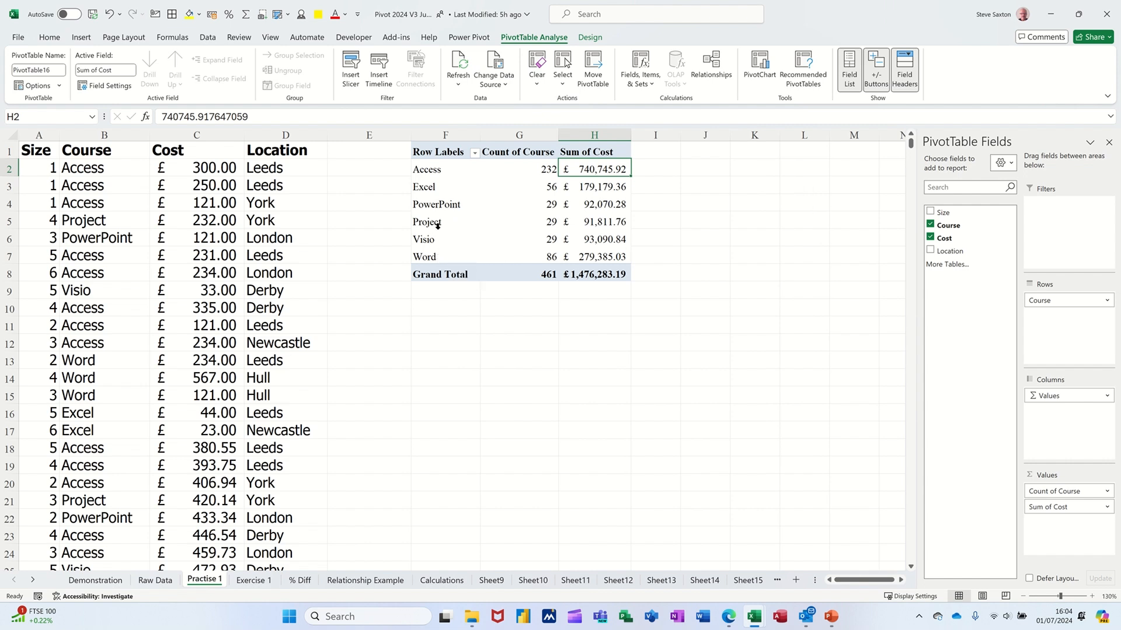
Step: Move the Project and Visio rows below Word in the PivotTable
drag(435, 223, 446, 239)
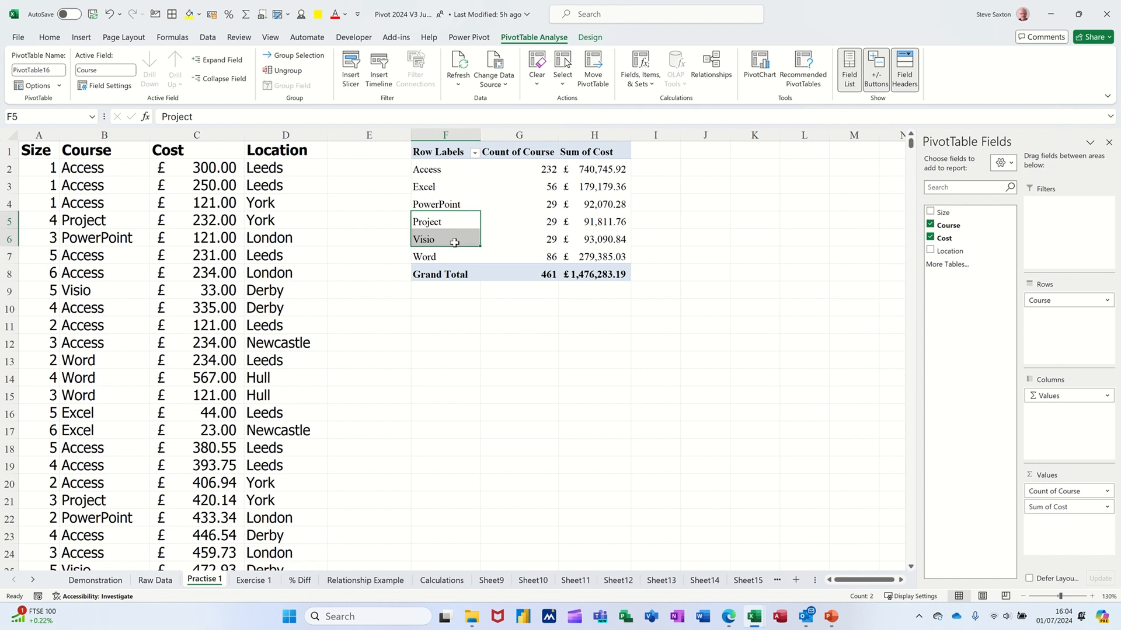
drag(449, 251, 447, 262)
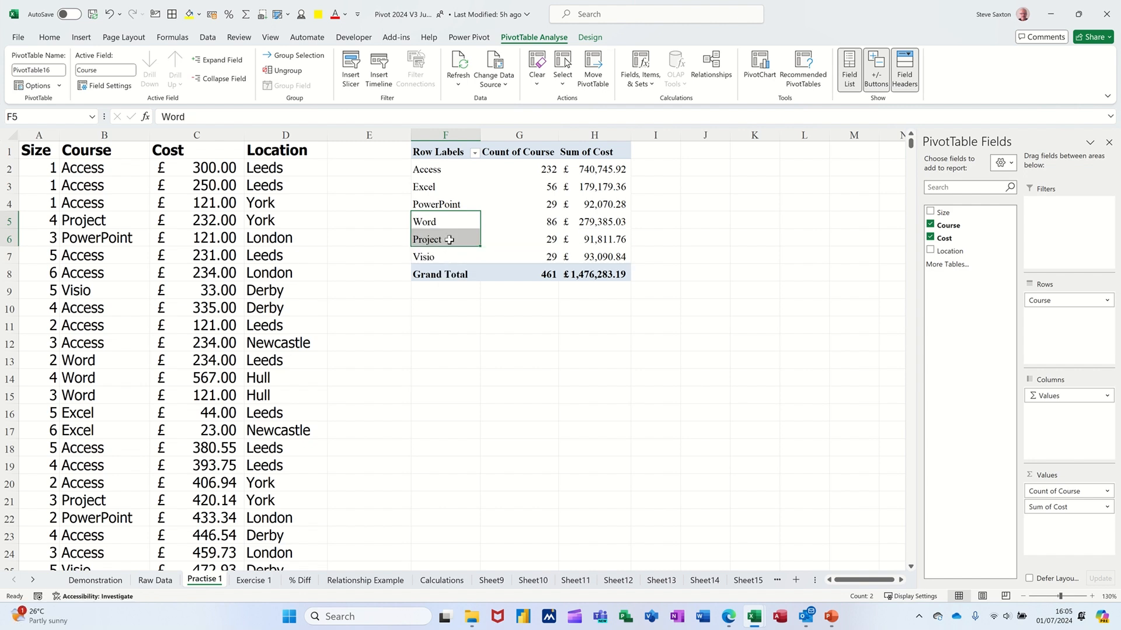
Step: Group the Access, Excel, PowerPoint and Word row labels together
drag(440, 170, 465, 215)
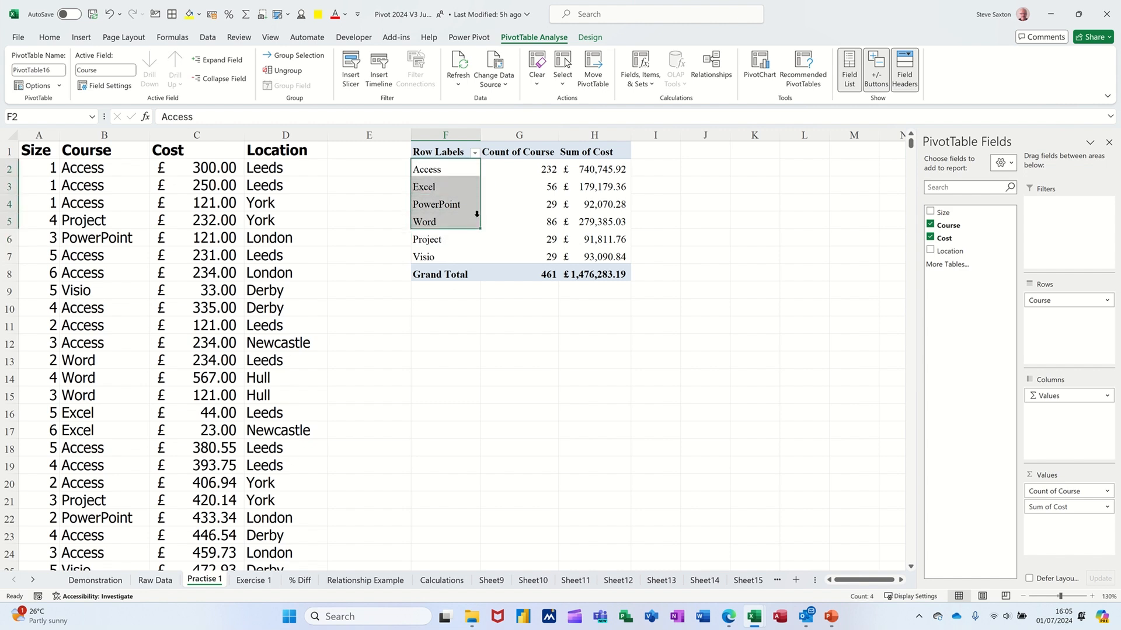
right_click(447, 206)
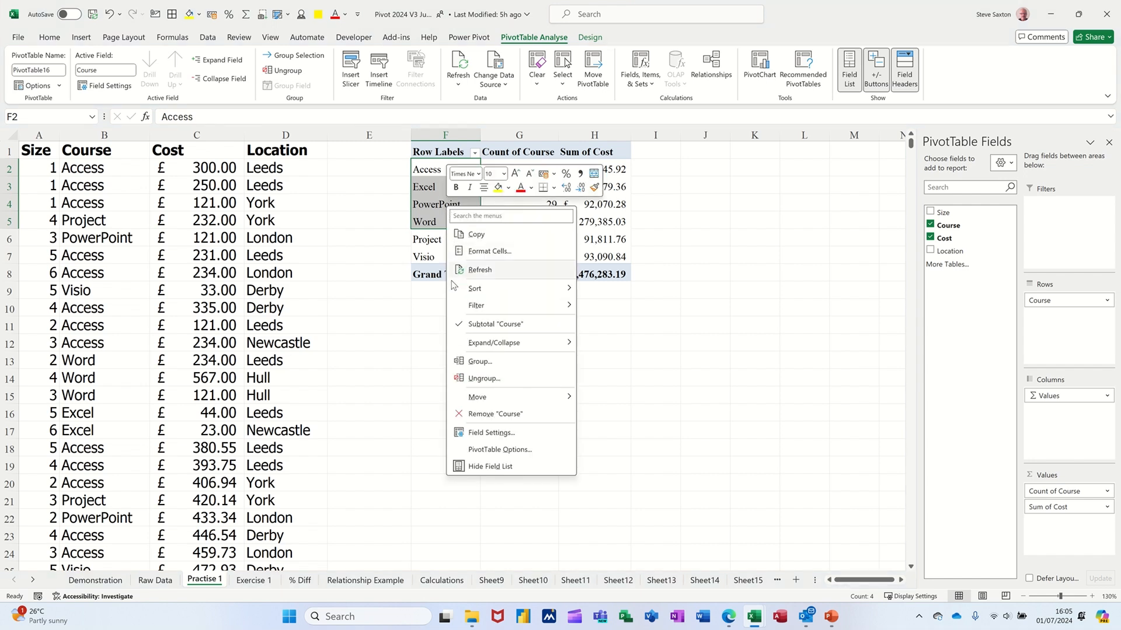
click(487, 367)
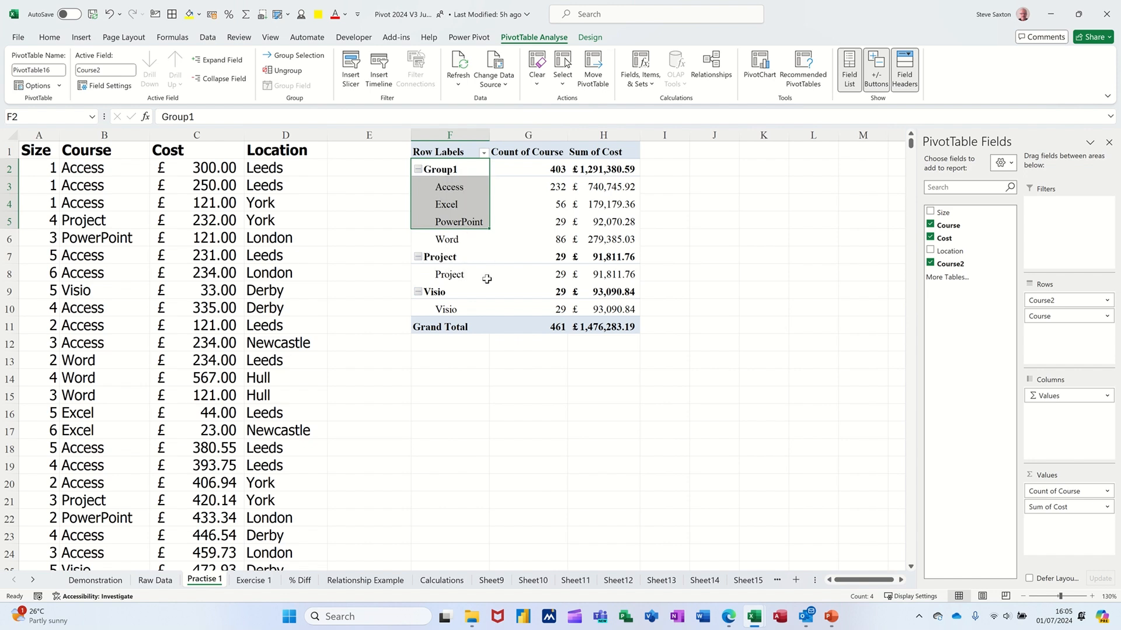
Step: Group the Project and Visio row labels into a second group
drag(447, 257, 457, 290)
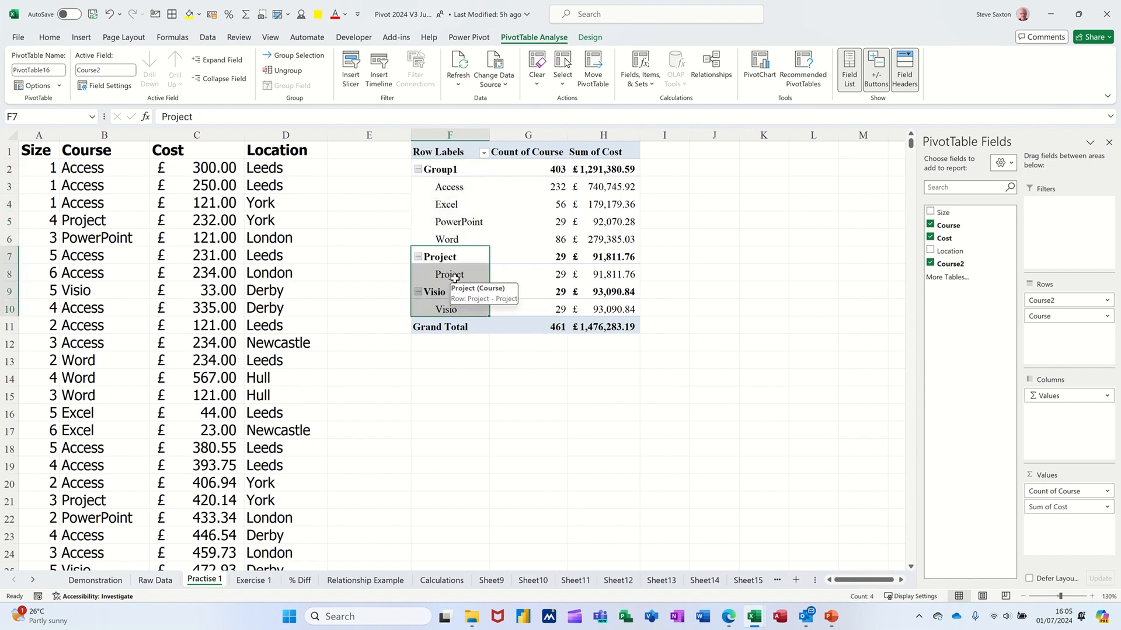
right_click(457, 290)
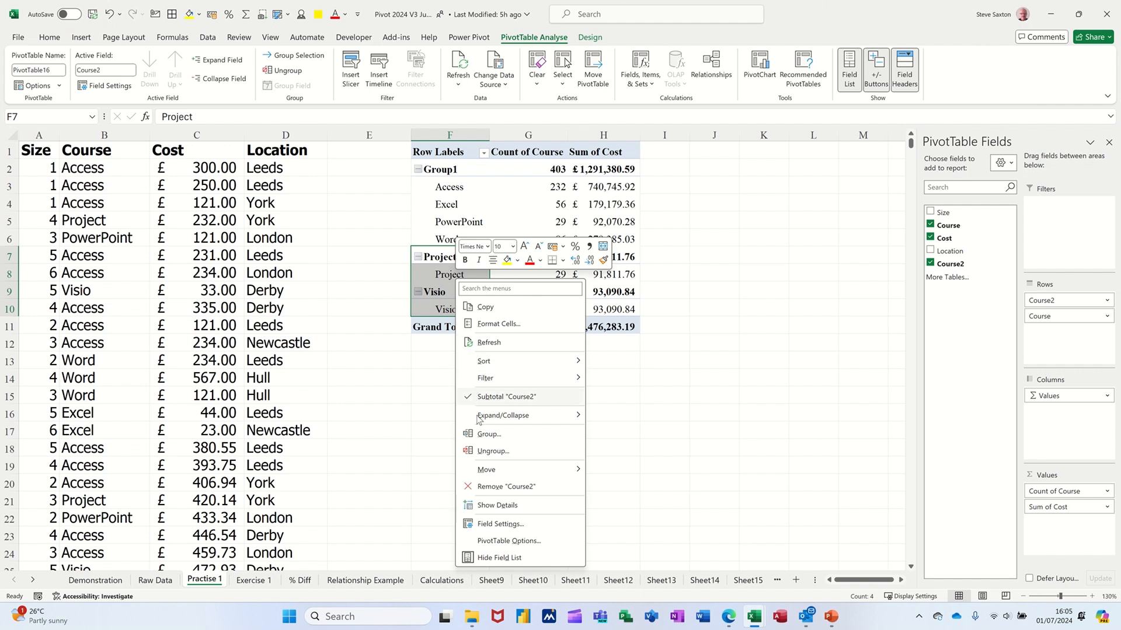
click(487, 434)
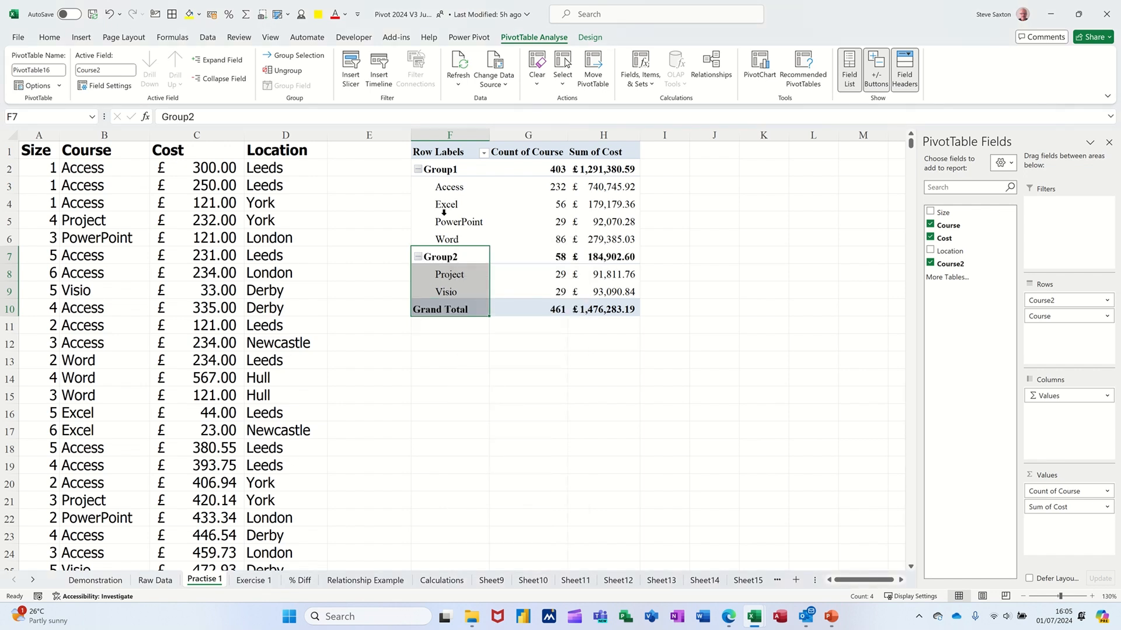
Step: Rename the first course group MSO and the second one Non MSO
click(446, 169)
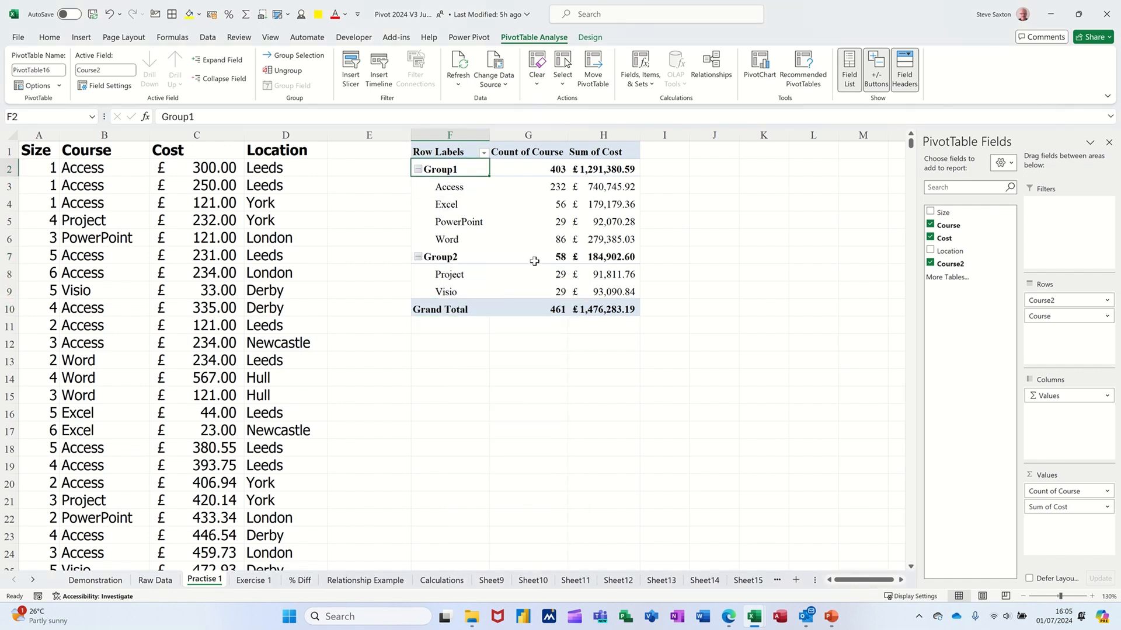
text(MSO)
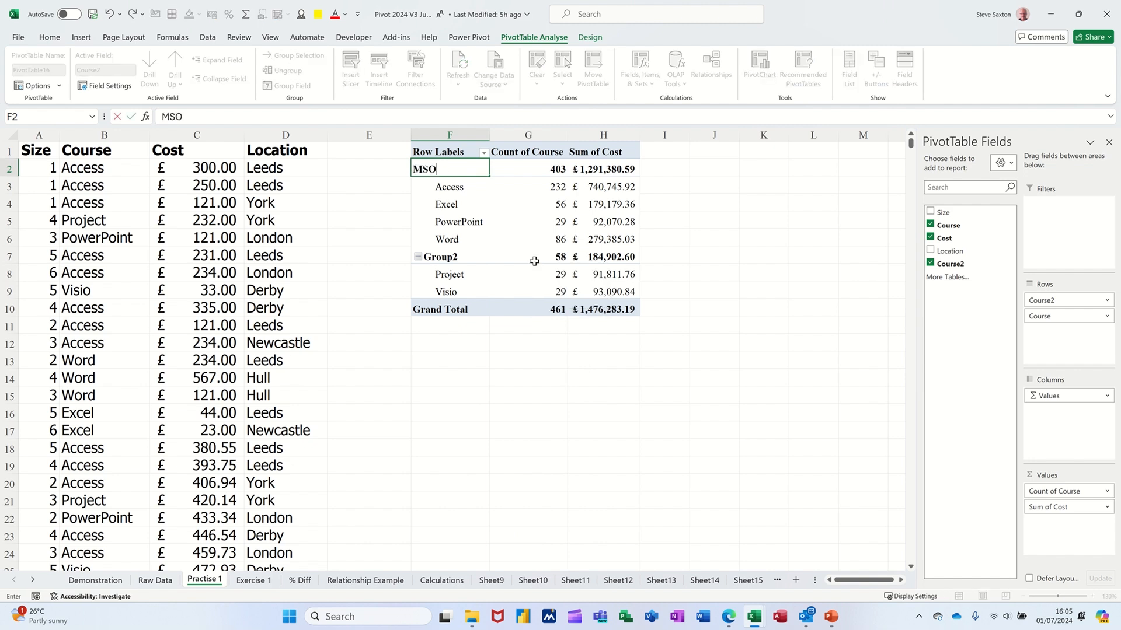
click(459, 256)
text(N)
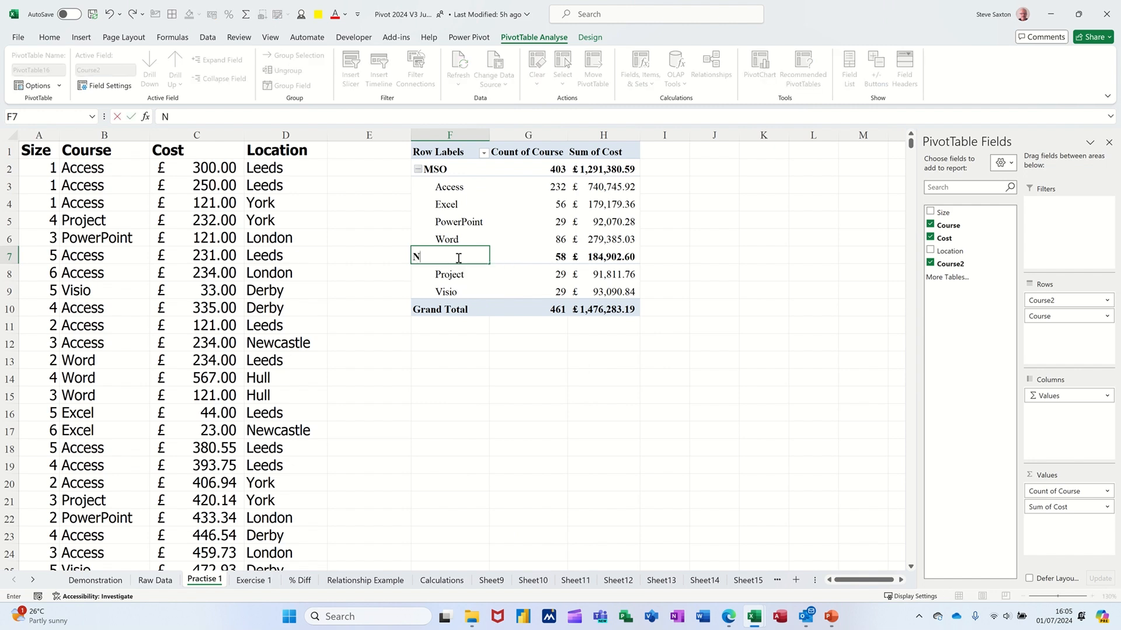
text(on MSO)
click(460, 207)
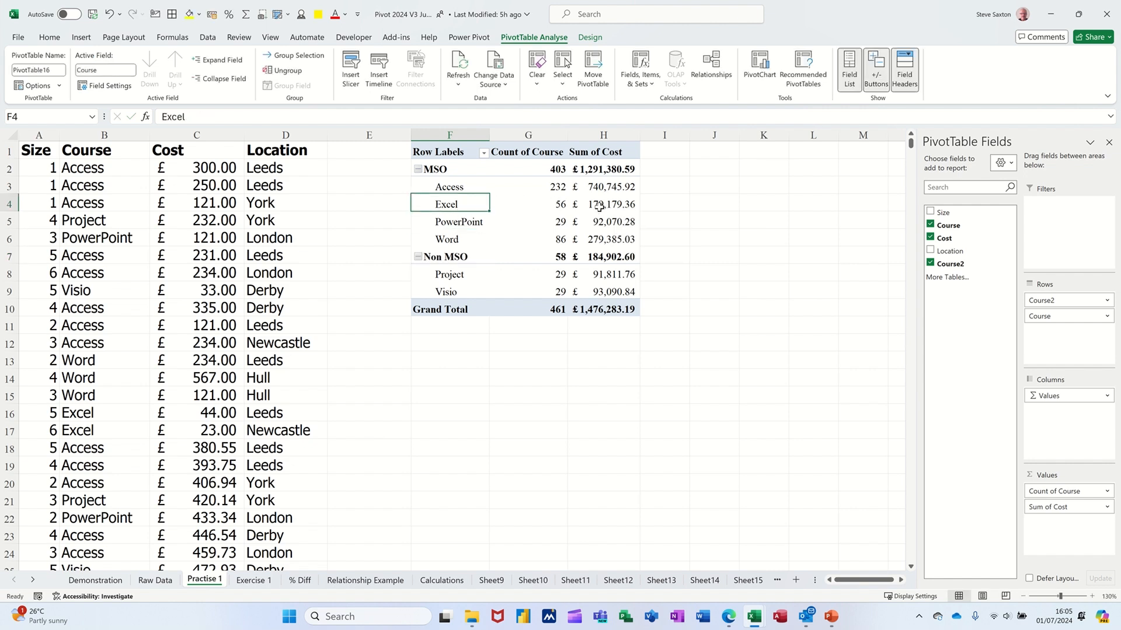
Step: Extract the records behind Excel's Sum of Cost to a new sheet, and return to the Practise 1 worksheet
mouse_move(595, 203)
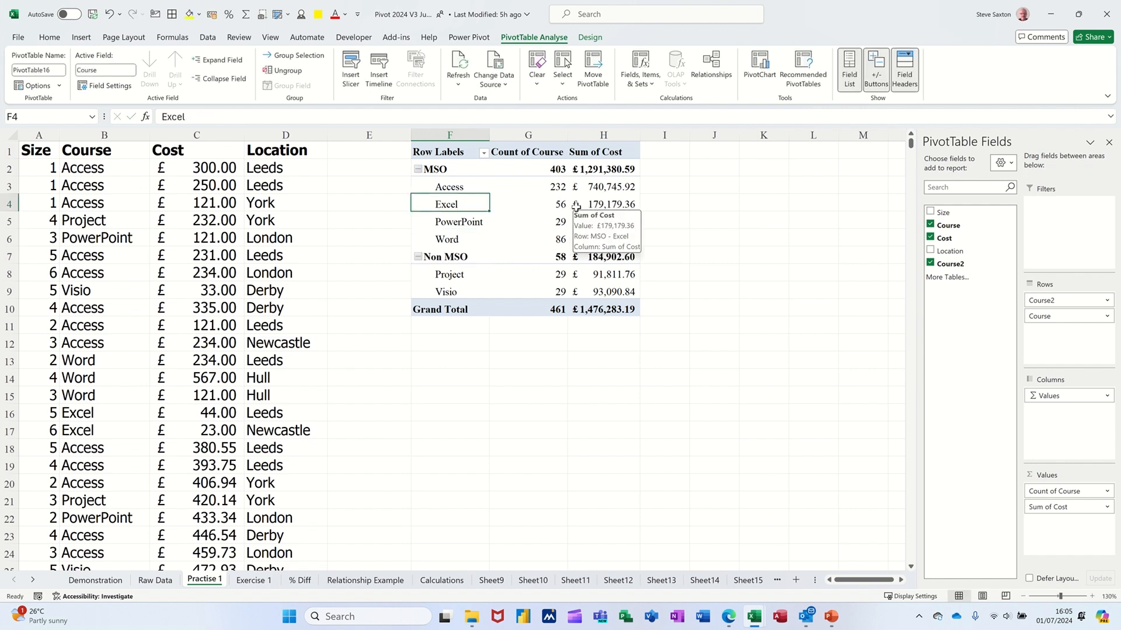
double_click(607, 201)
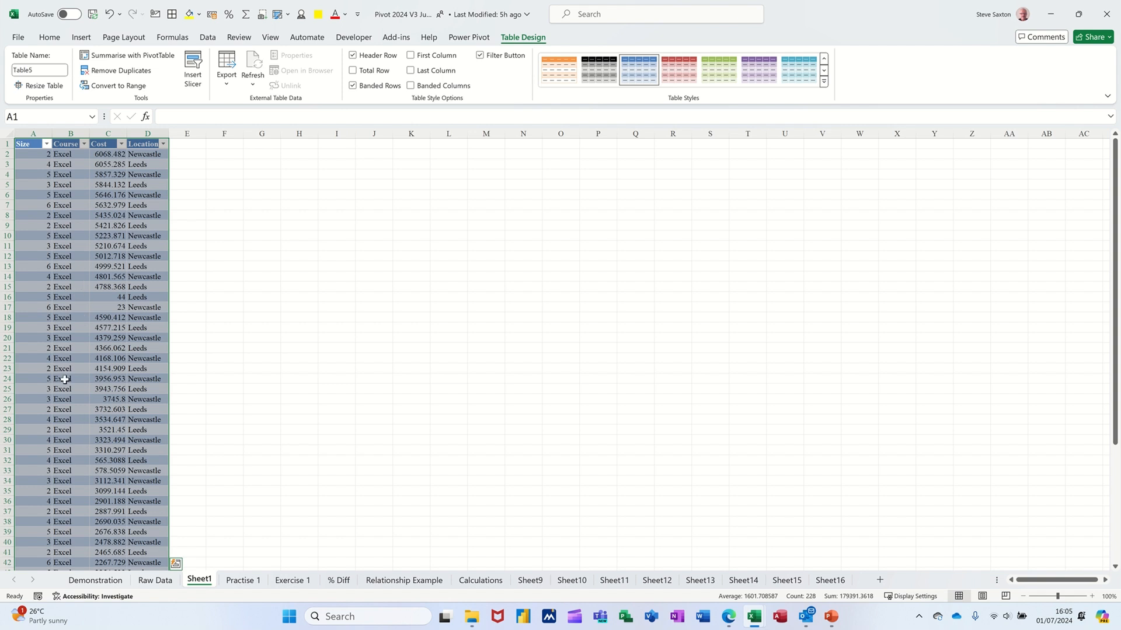
click(234, 587)
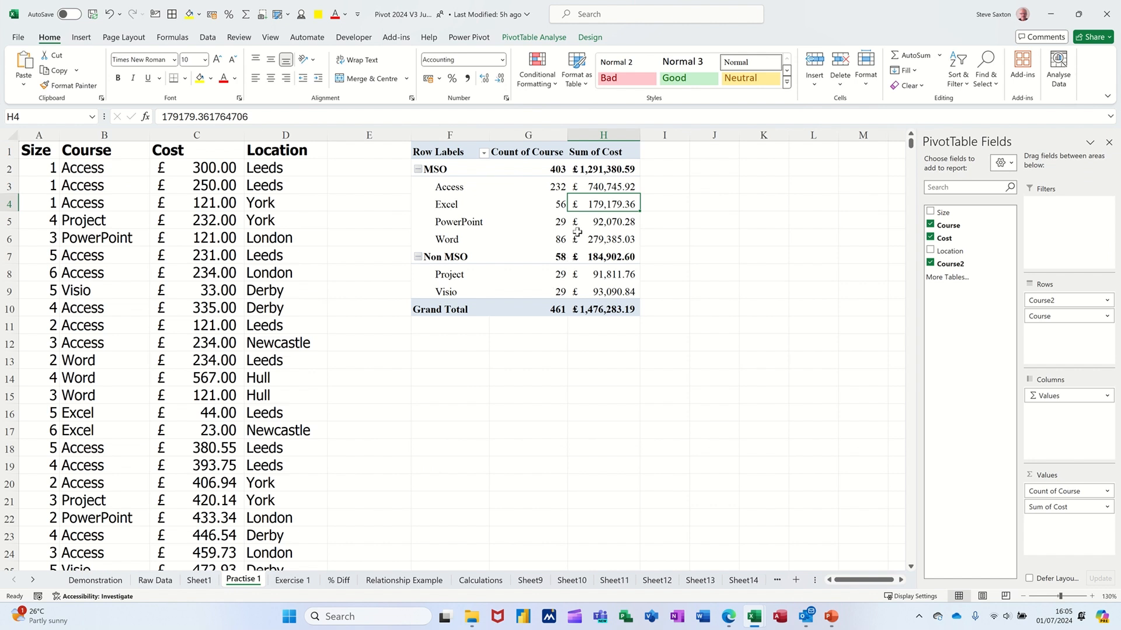
Step: Collapse both course groups, extract the records behind the MSO Sum of Cost to a new sheet, and return to Practise 1
click(418, 169)
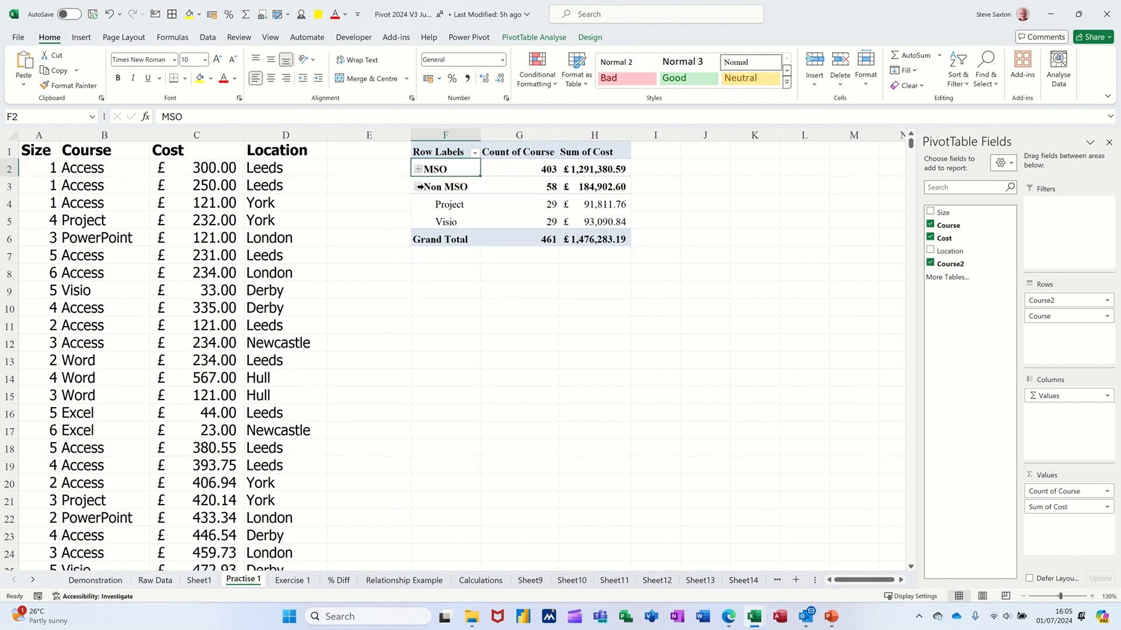
click(418, 187)
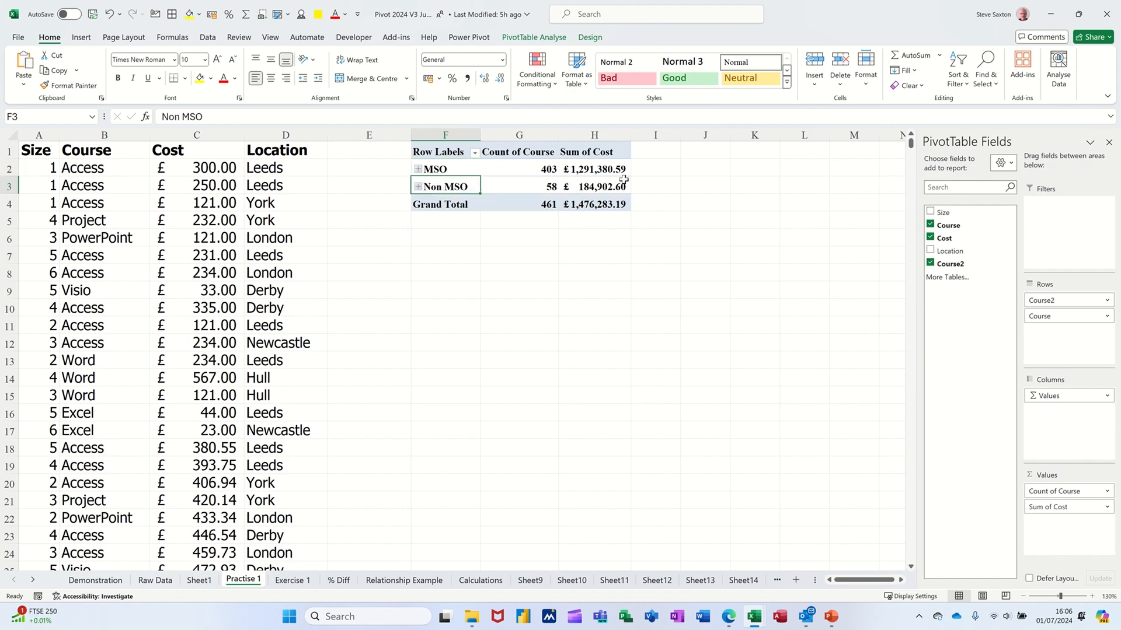
double_click(607, 171)
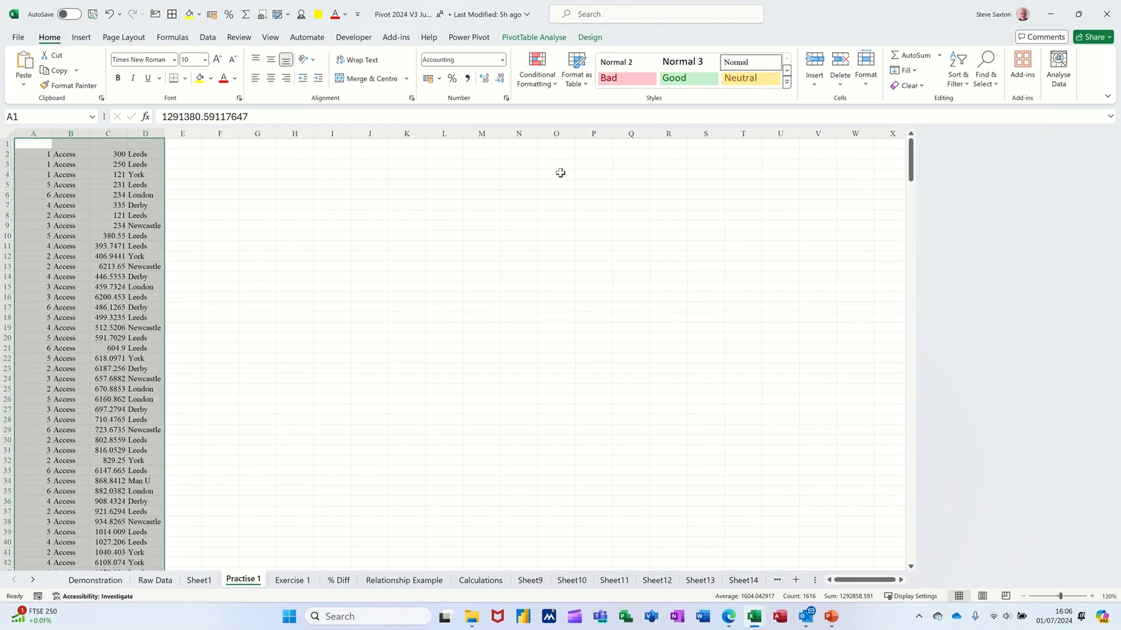
scroll(71, 349, down, 13)
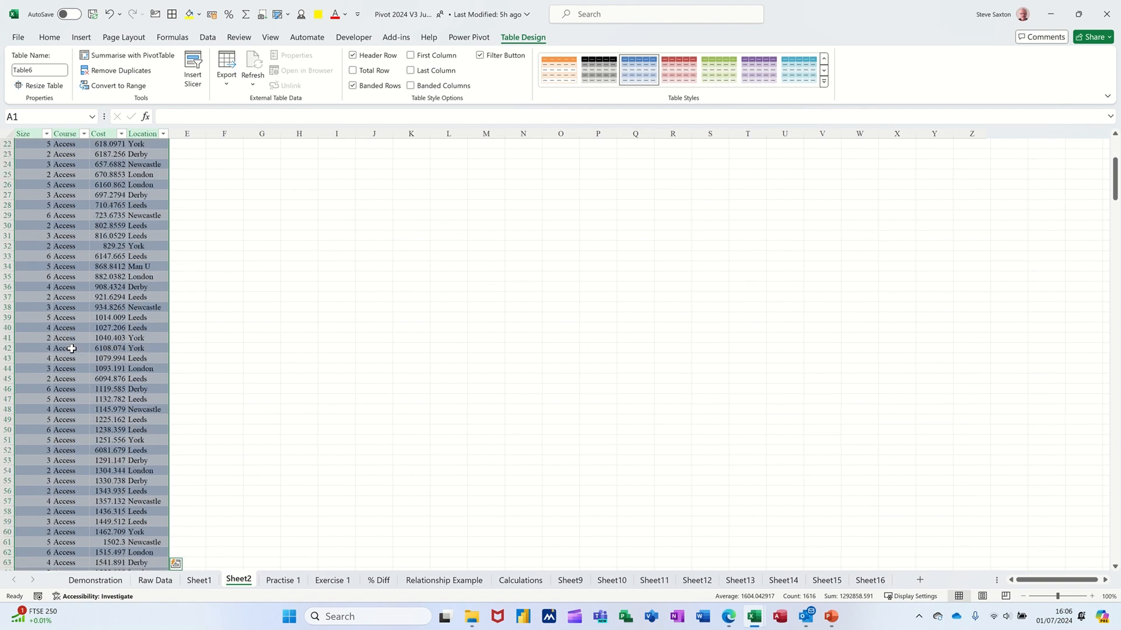
click(279, 581)
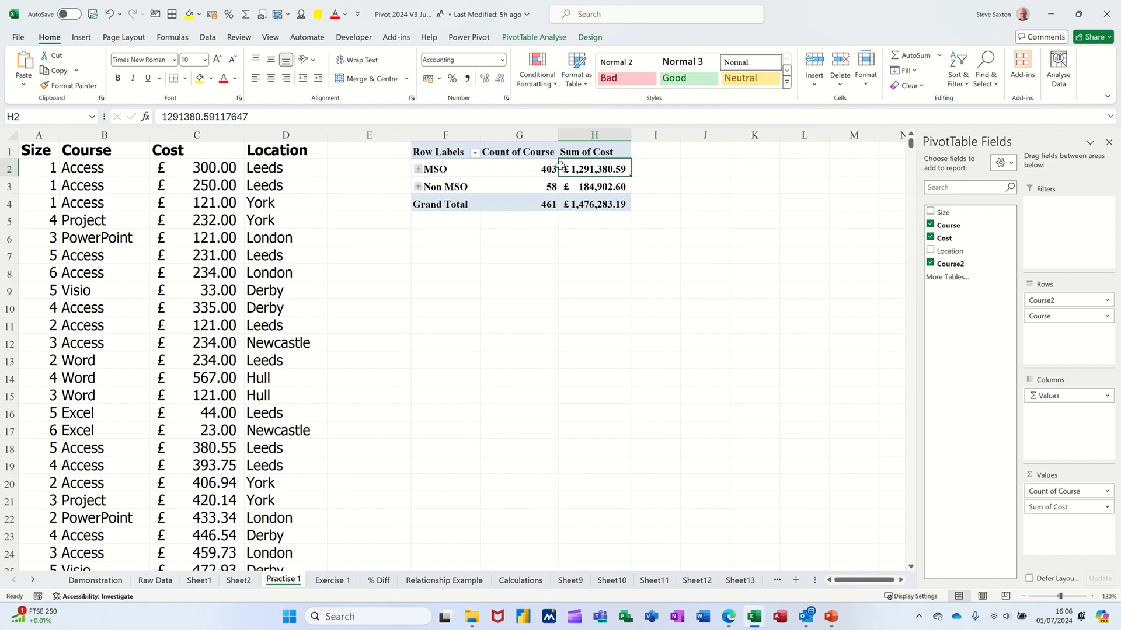
Step: Expand the MSO and Non MSO groups to show their individual courses
click(536, 182)
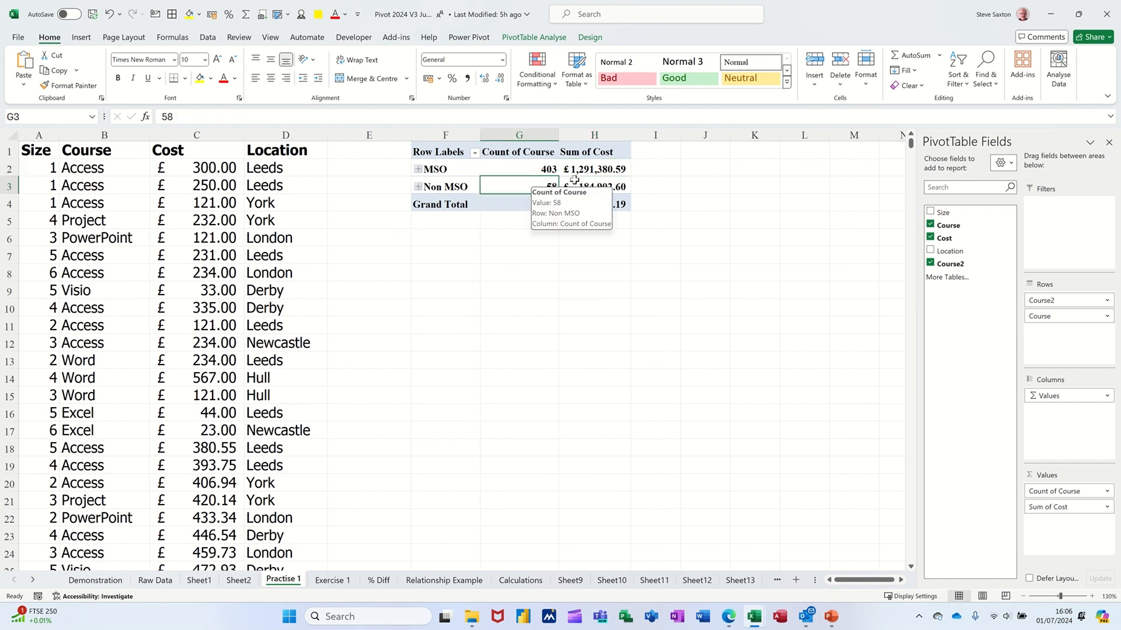
click(418, 169)
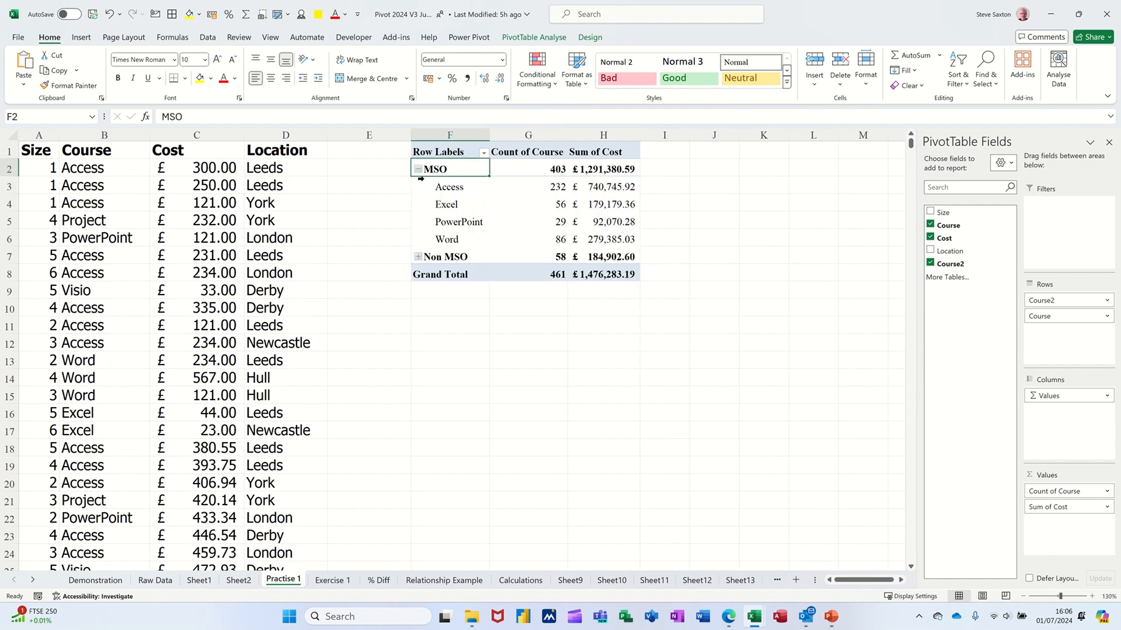
click(420, 257)
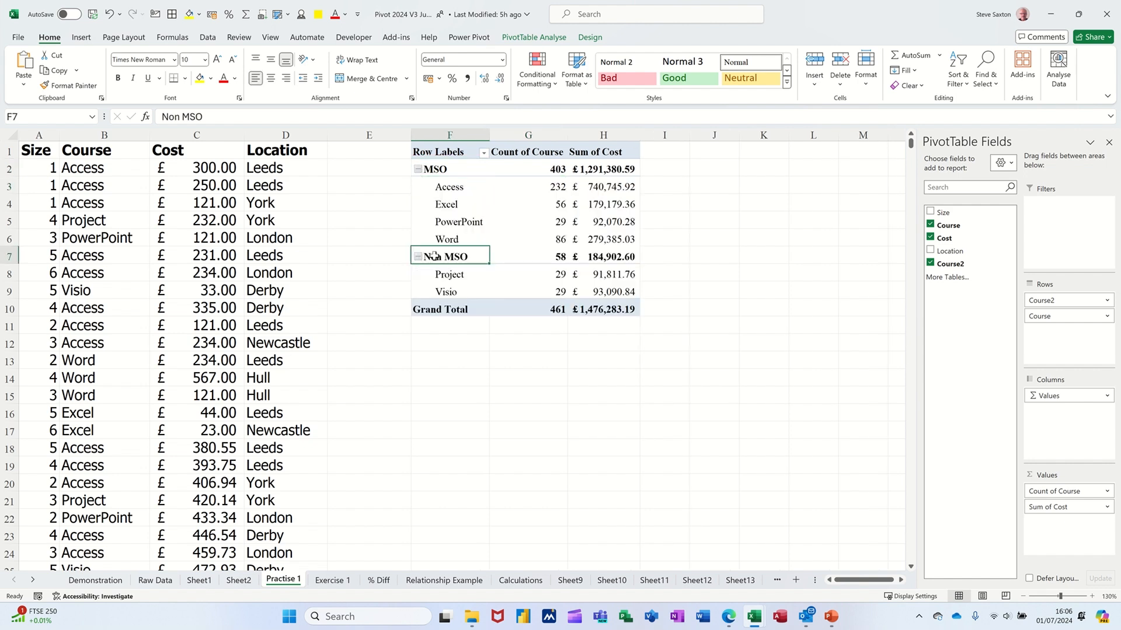
click(596, 223)
right_click(596, 223)
mouse_move(649, 361)
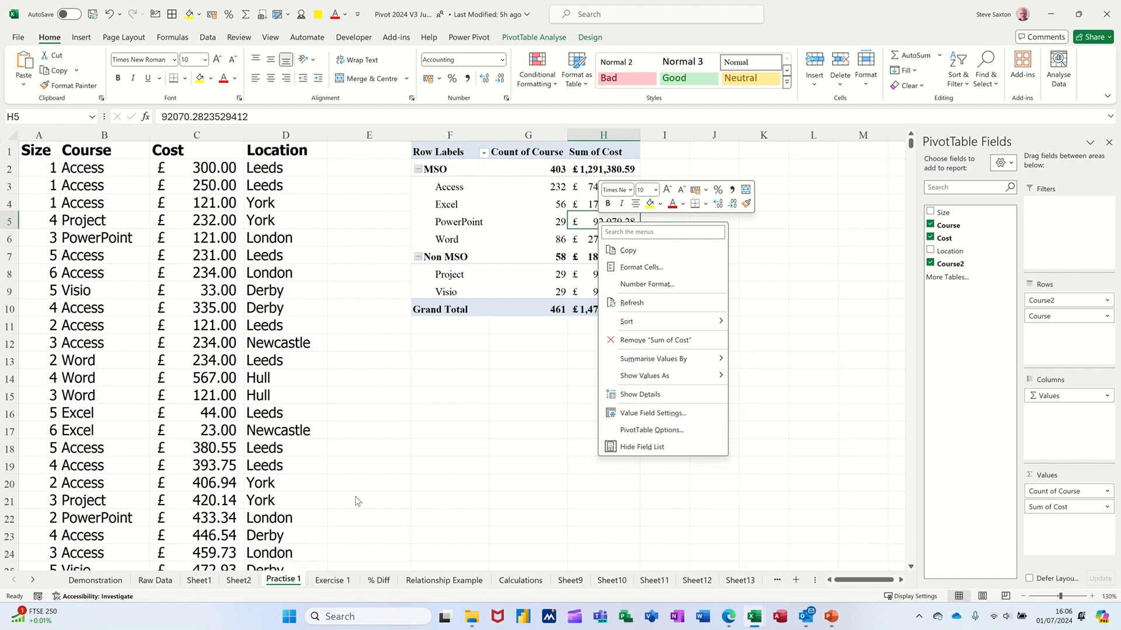
click(381, 584)
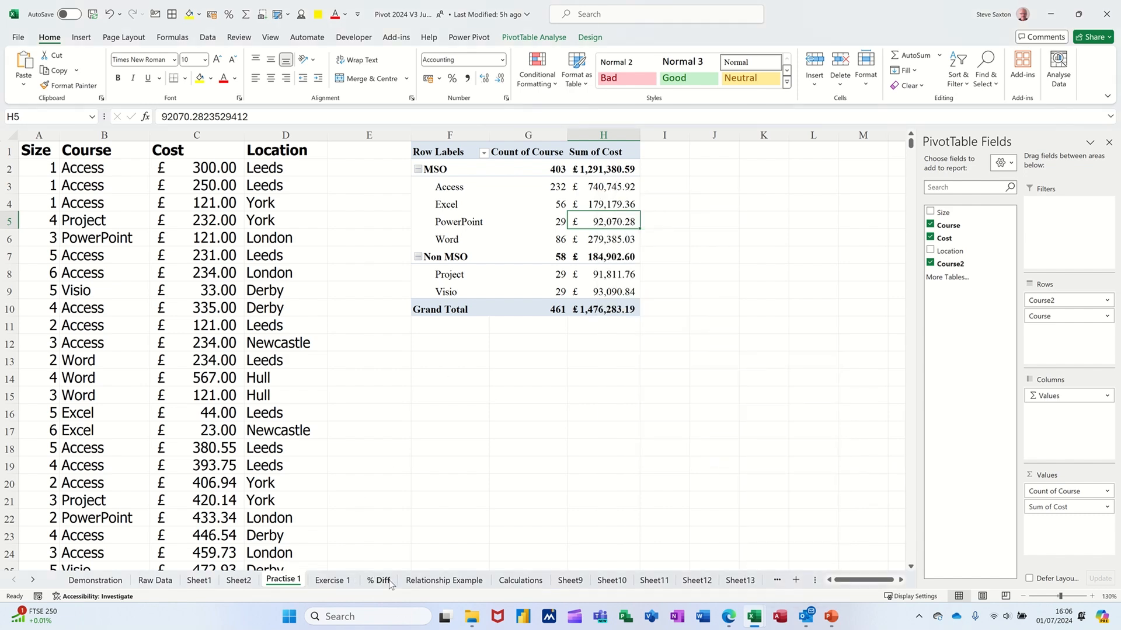
Step: On the % Diff worksheet, create a PivotTable from the quarterly data in A1:E33, placed on the same sheet at cell I11
click(380, 582)
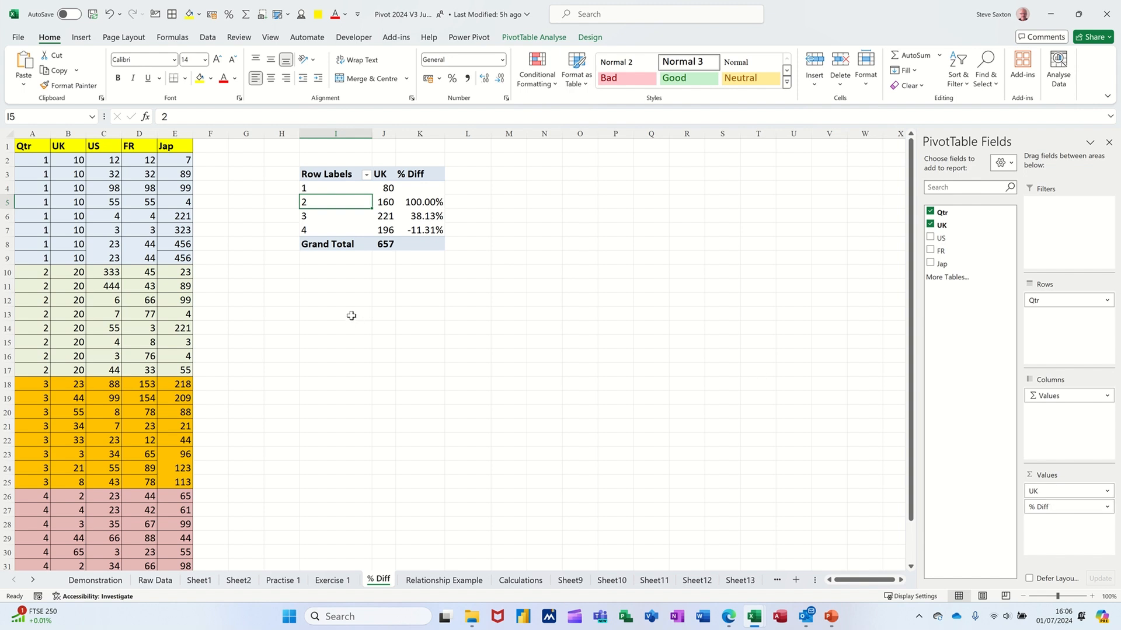
click(109, 296)
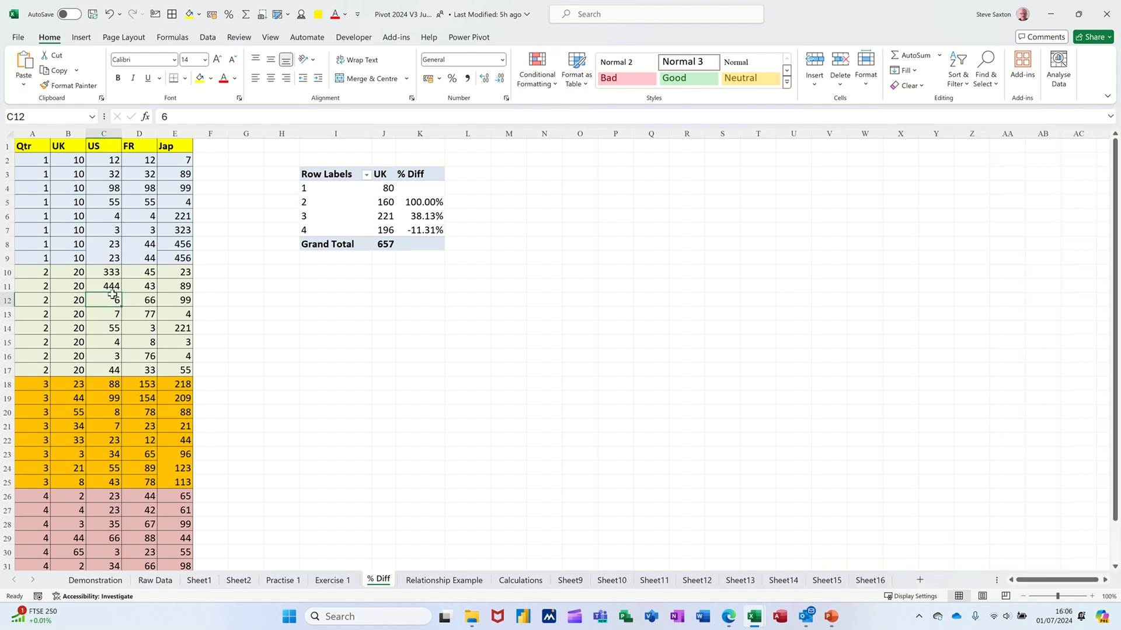
click(88, 39)
click(28, 65)
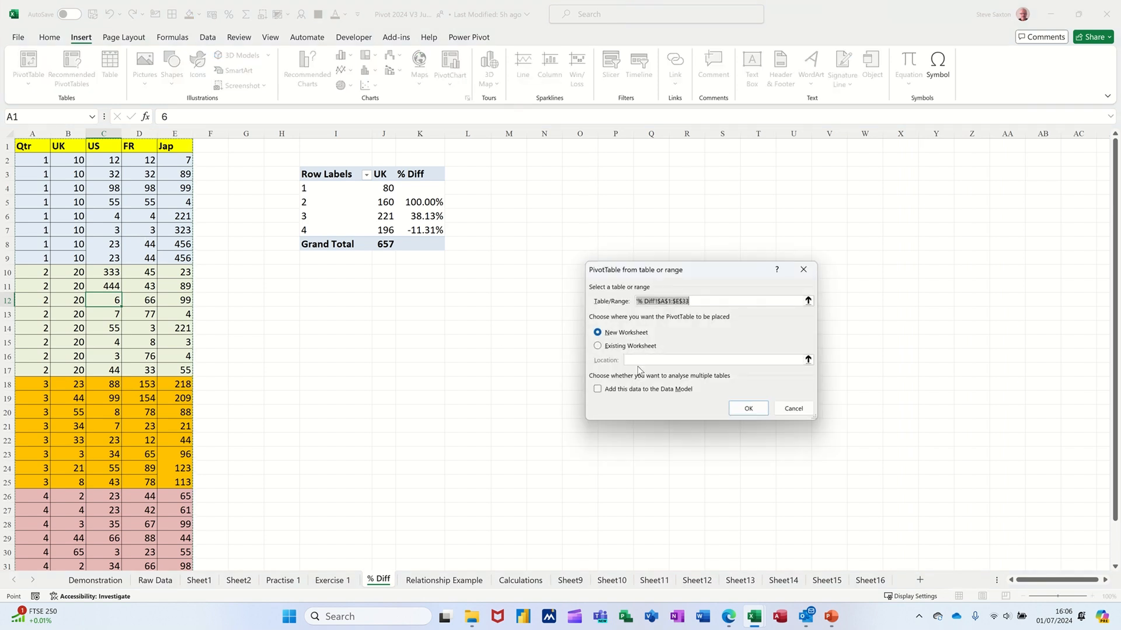
click(597, 345)
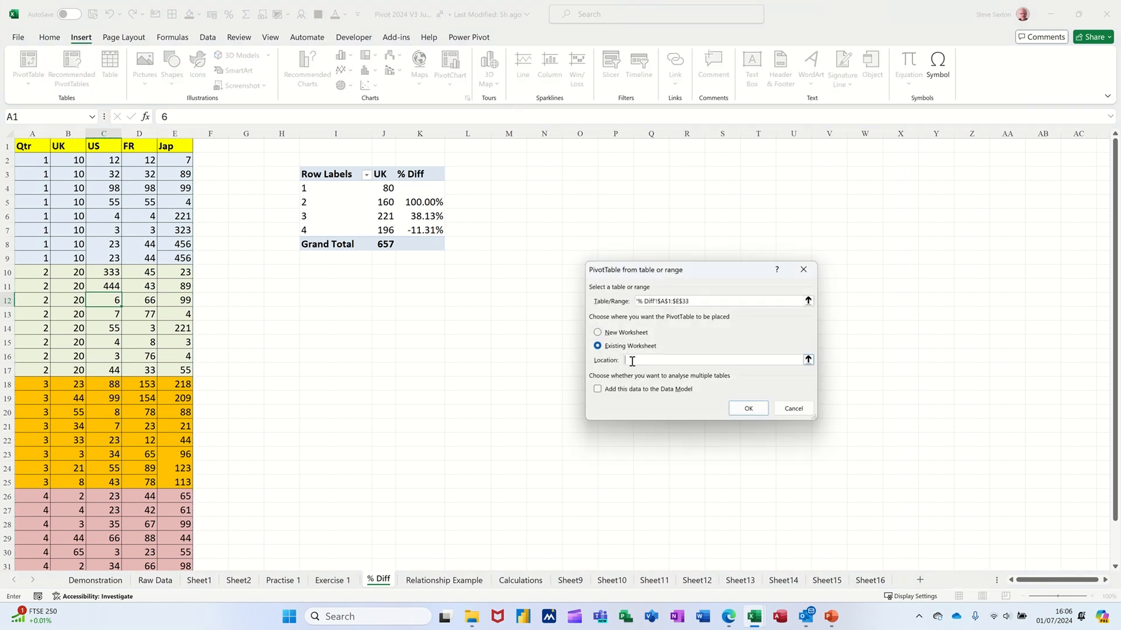
click(317, 287)
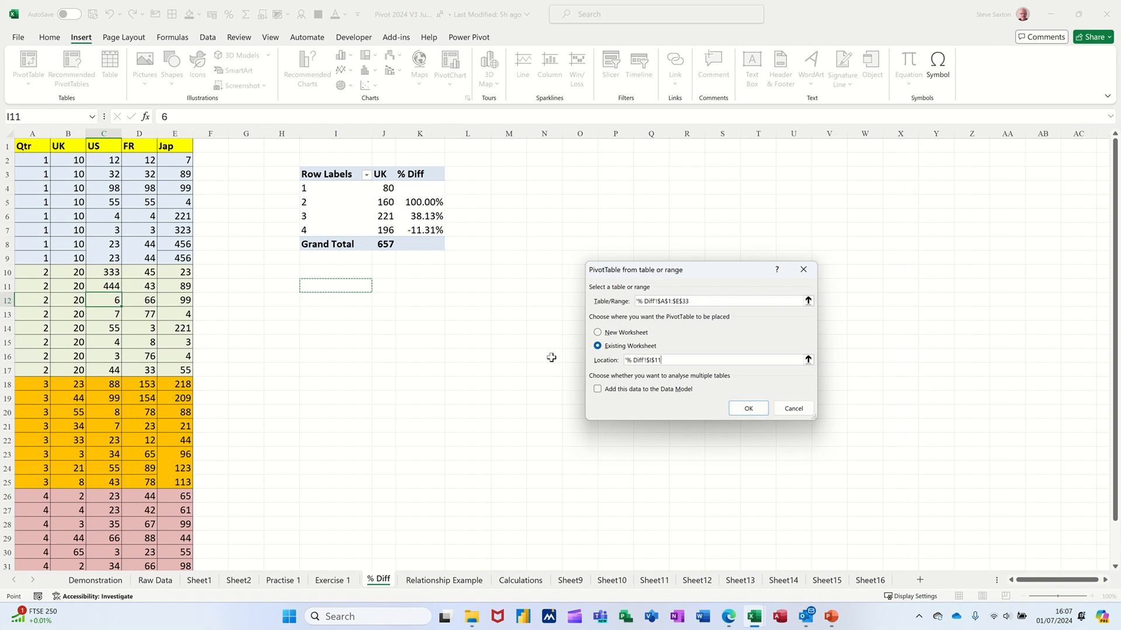
click(748, 409)
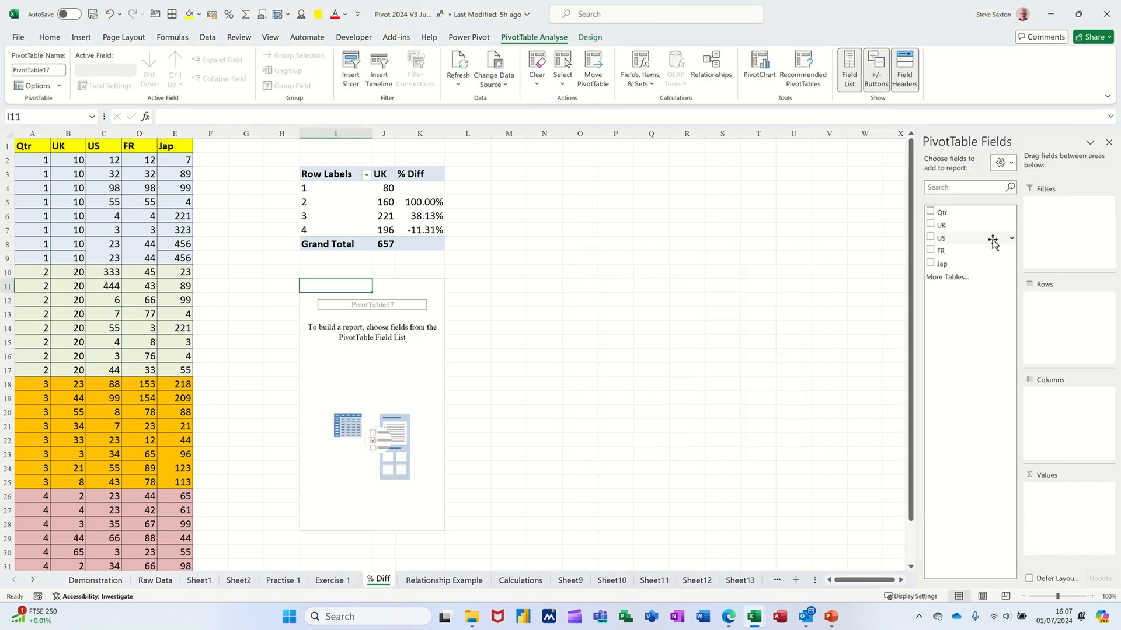
Step: Lay out the new PivotTable with Qtr as rows and the US field added twice as values
click(951, 213)
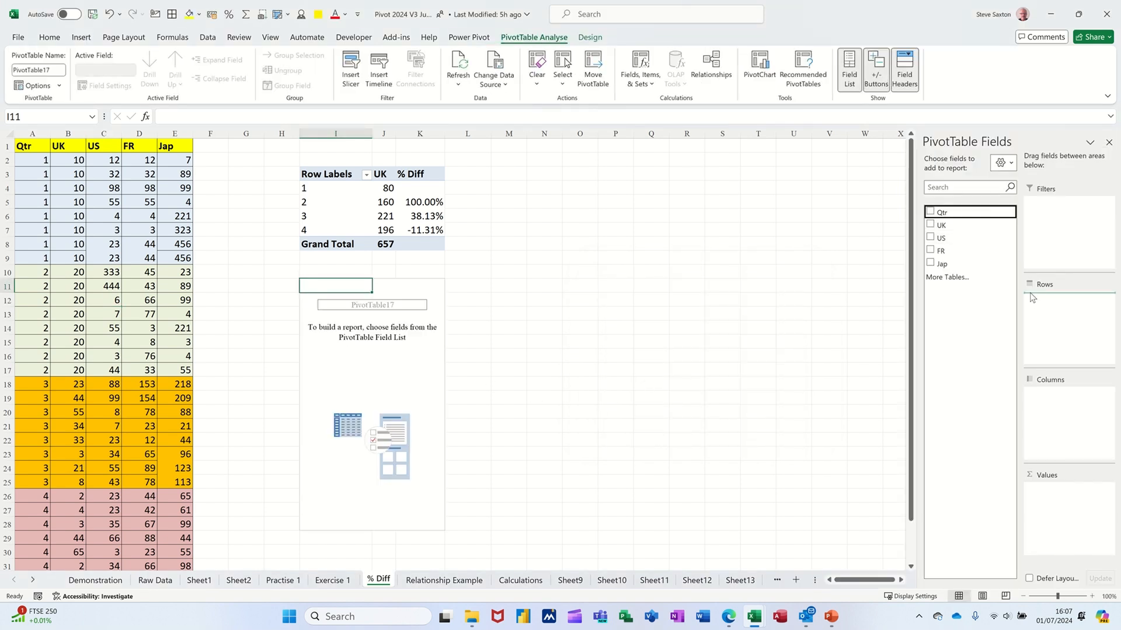
drag(955, 238, 1076, 504)
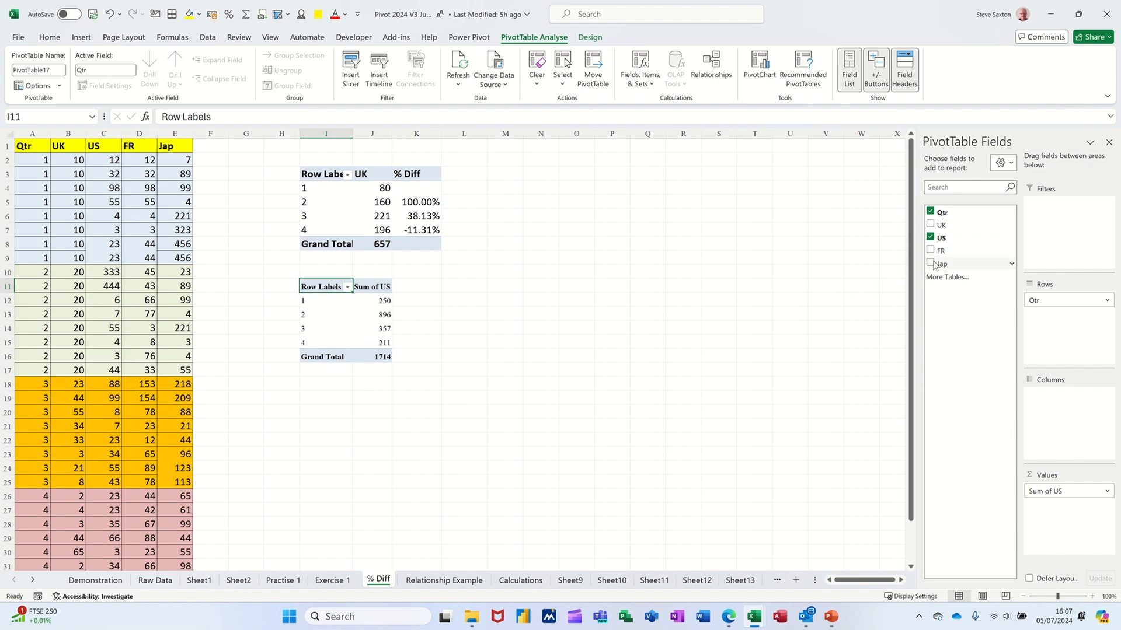
drag(950, 238, 1035, 548)
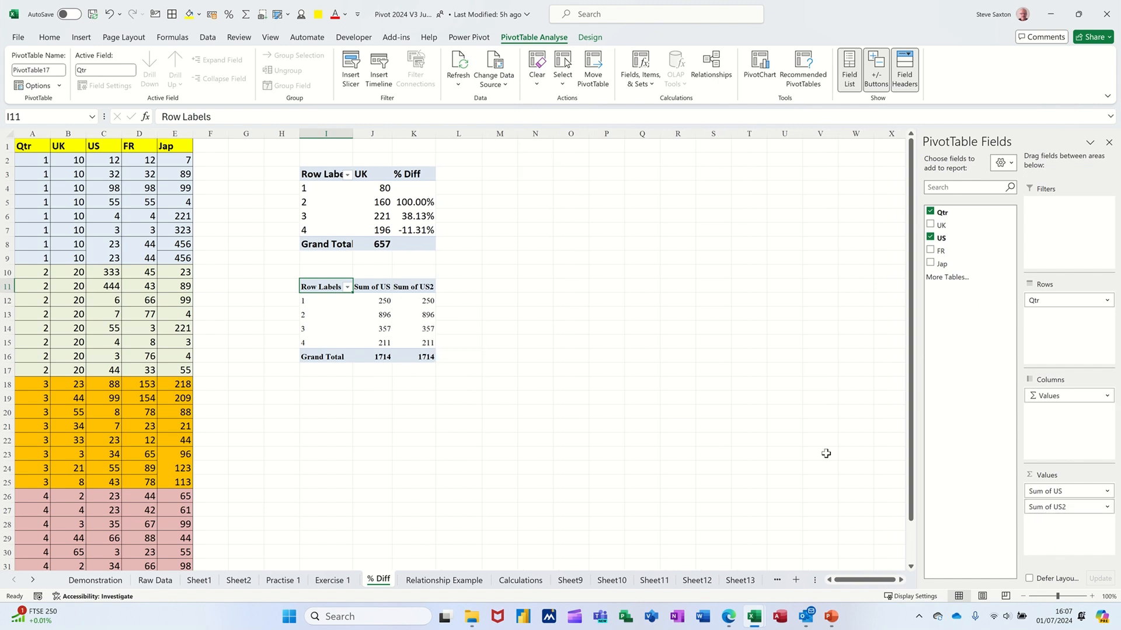
click(1049, 507)
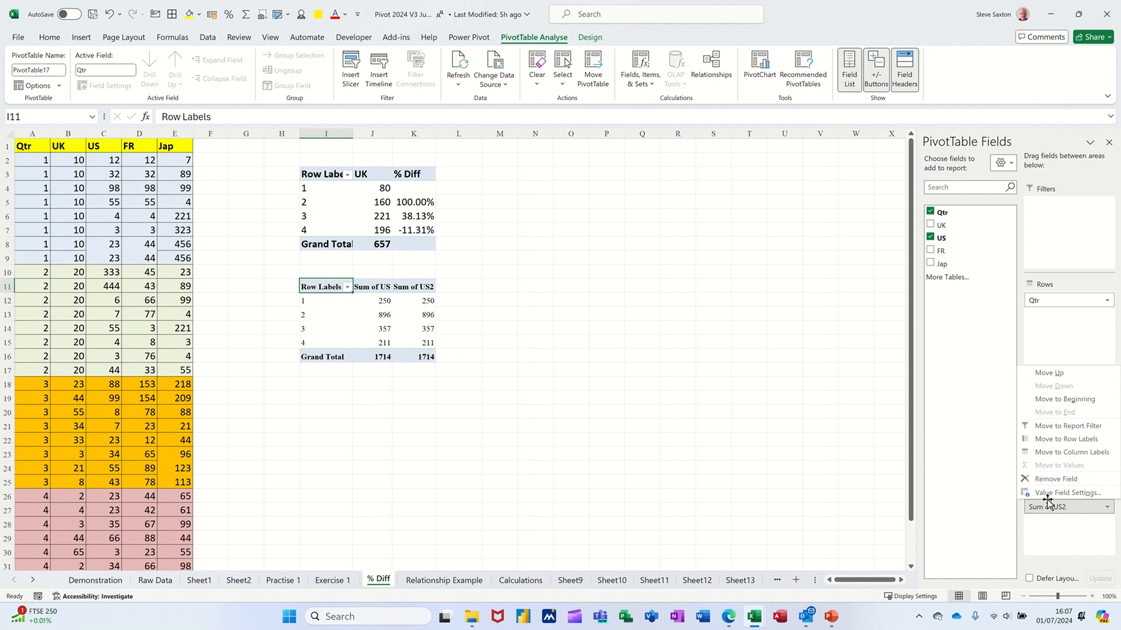
click(1050, 493)
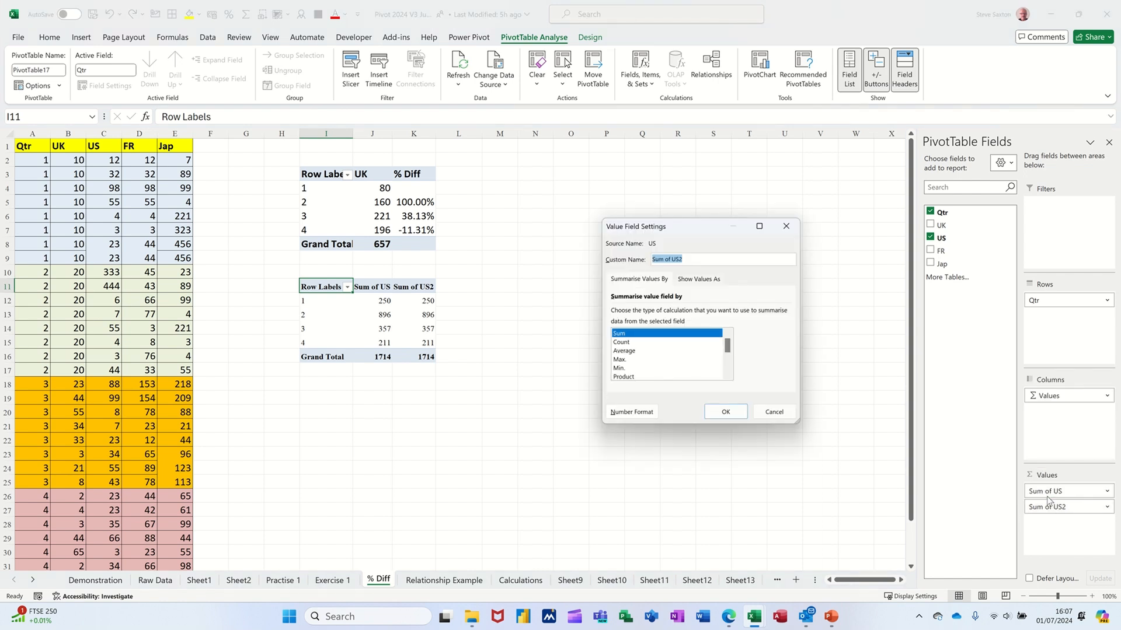
click(691, 280)
click(740, 316)
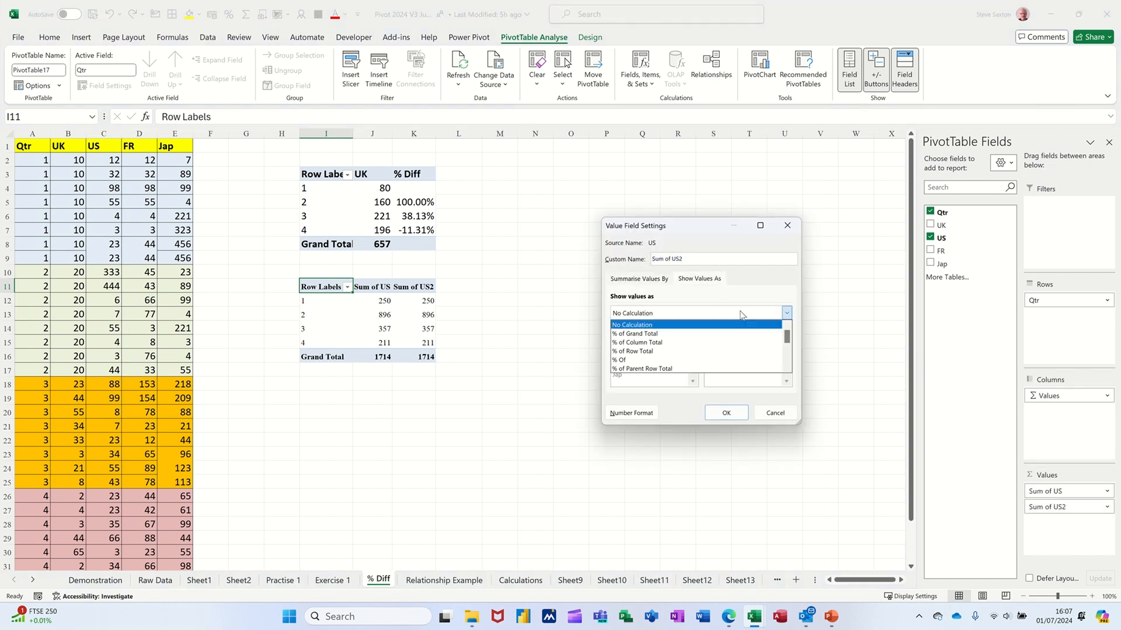
click(775, 413)
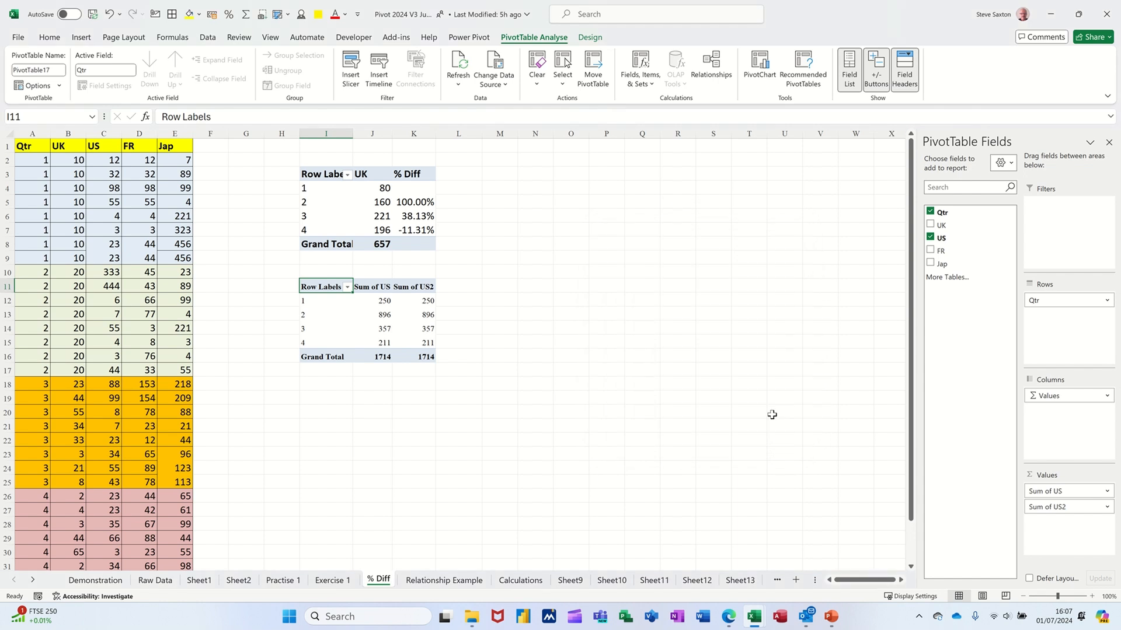
Step: Show the second US value column as % Difference From, with base field Qtr and base item (previous)
right_click(419, 313)
mouse_move(487, 468)
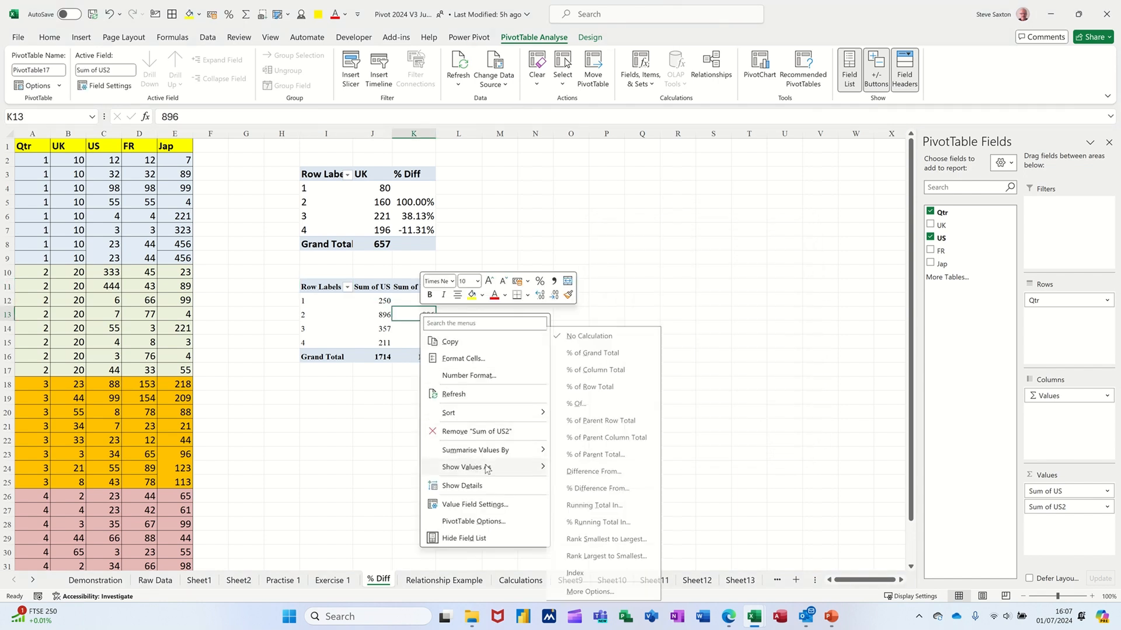
click(613, 489)
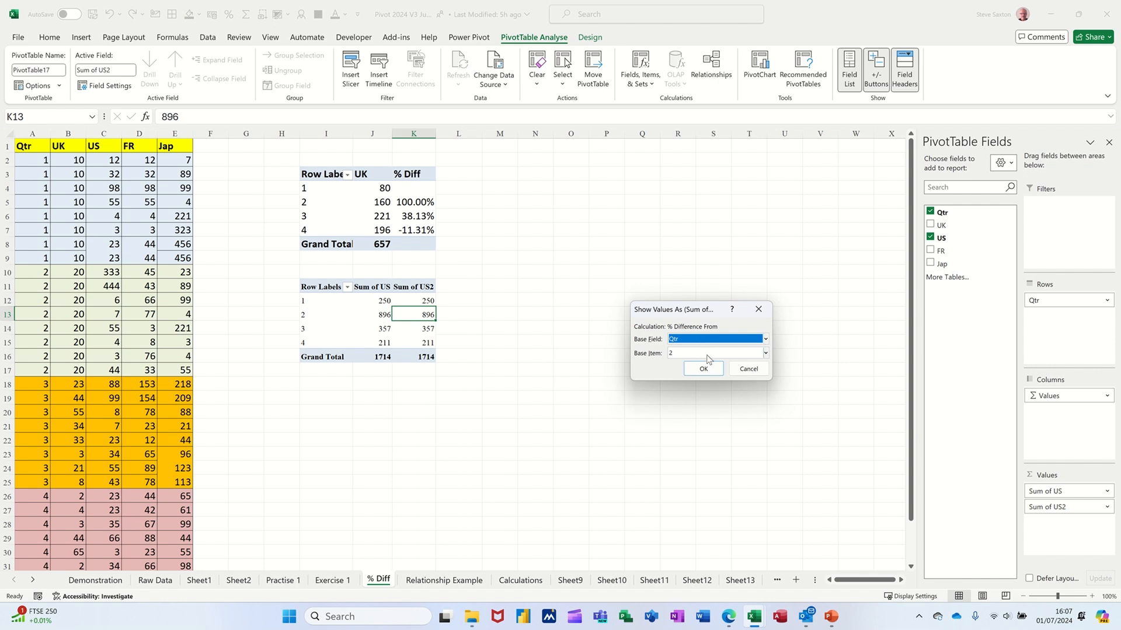
click(762, 354)
click(727, 366)
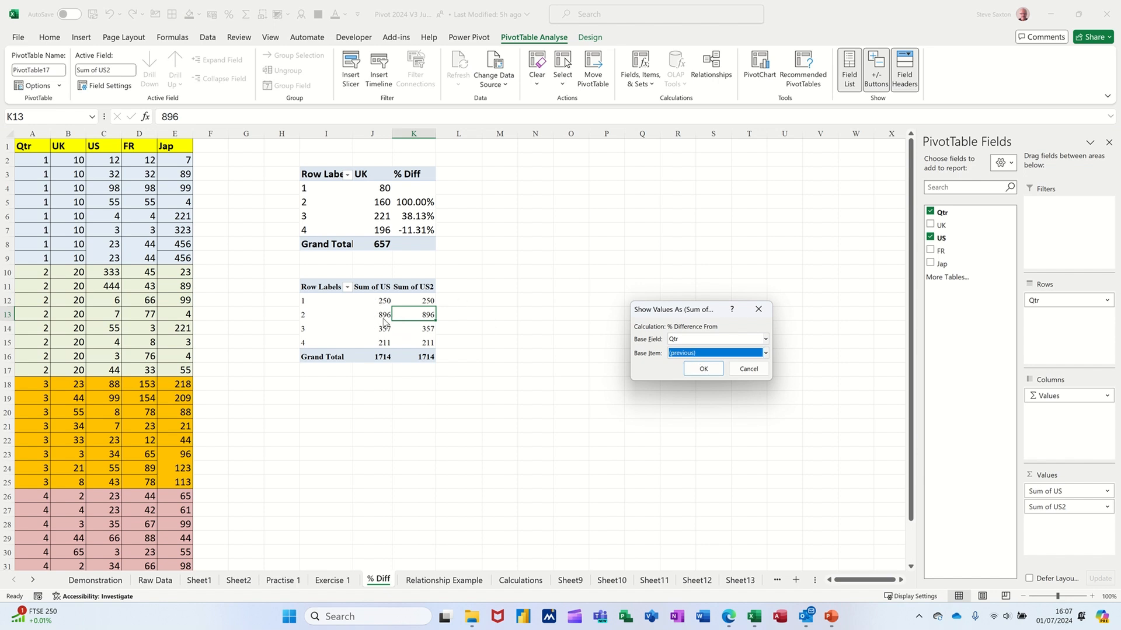
click(702, 370)
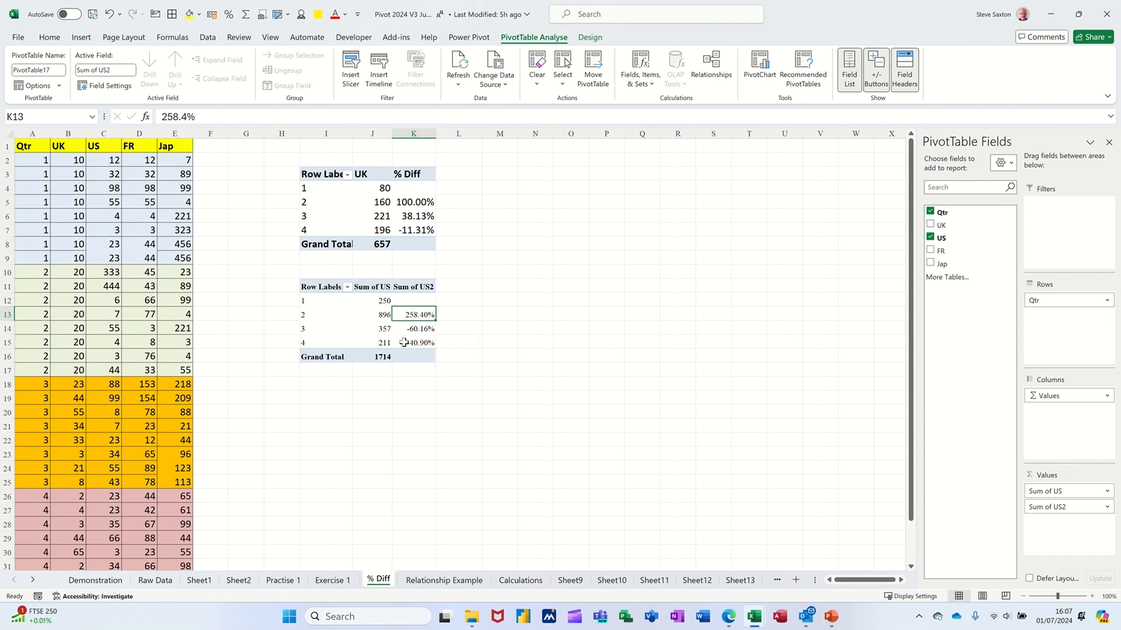
Step: Rename the header of the second US value column to % Diff
click(368, 320)
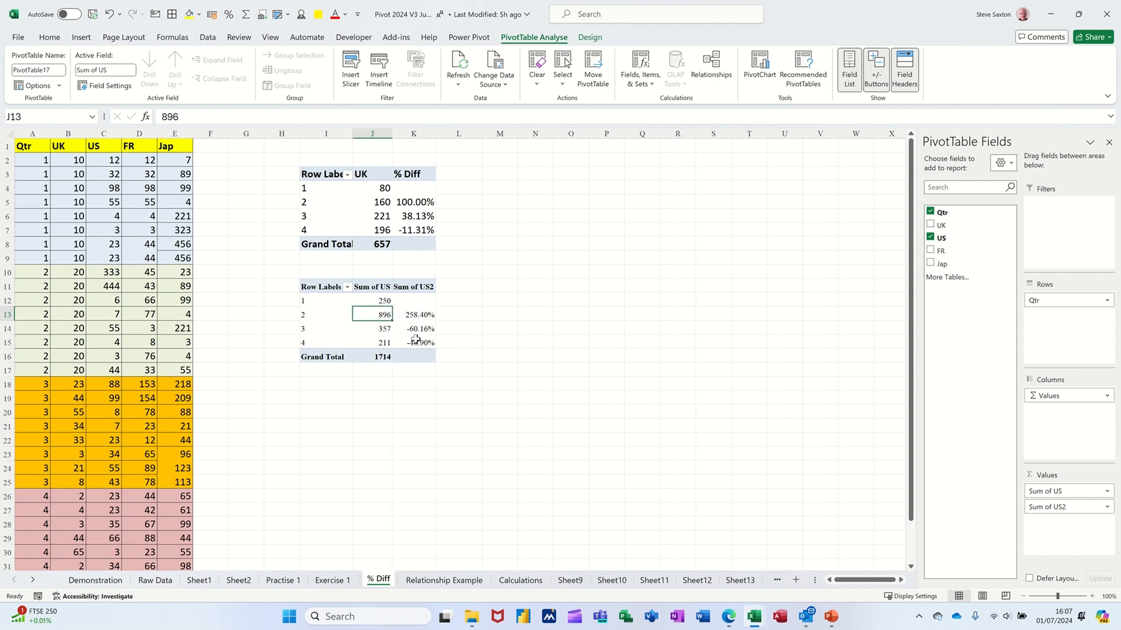
click(413, 288)
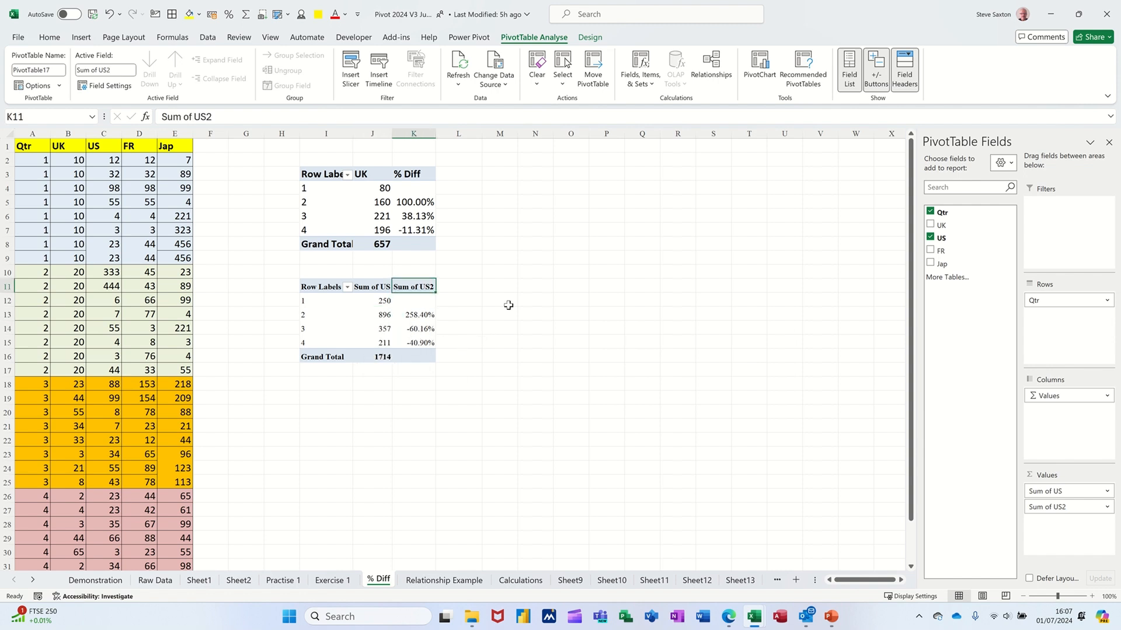
text(%)
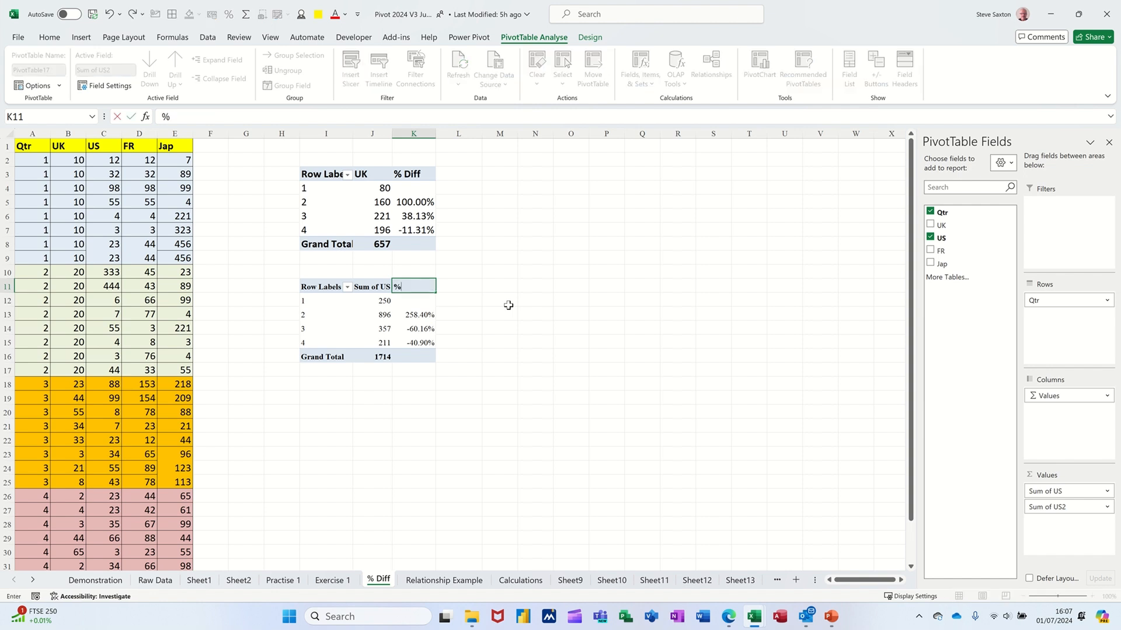
text( Diff)
click(371, 202)
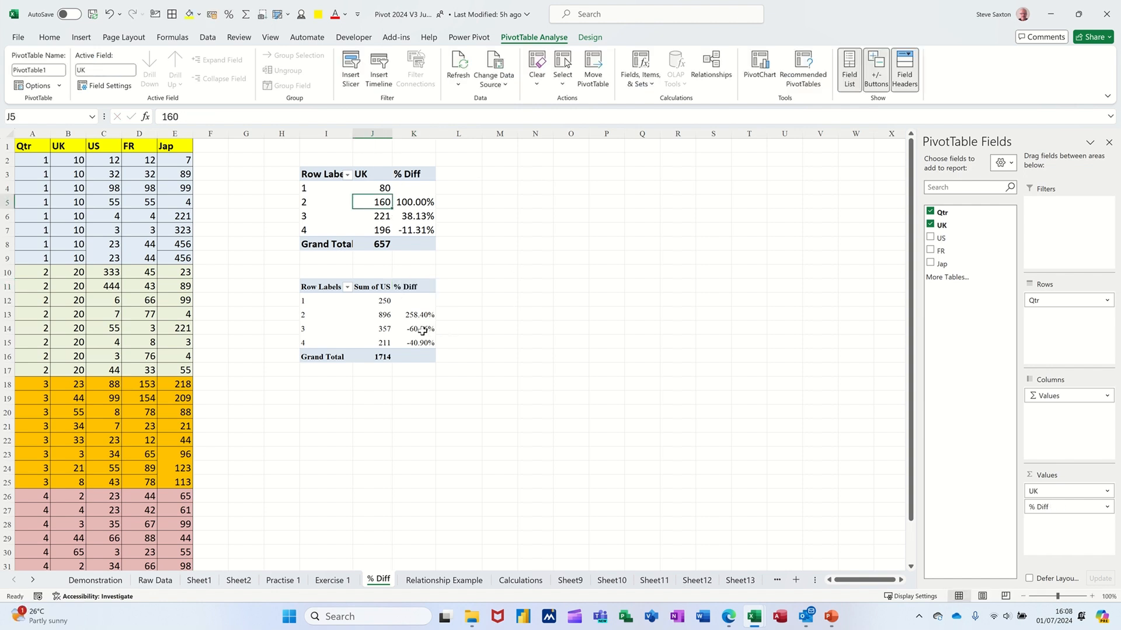
Step: Return to the Practise 1 worksheet, add Location as a report filter of the PivotTable, and check its filter choices without selecting one
mouse_move(422, 330)
click(282, 581)
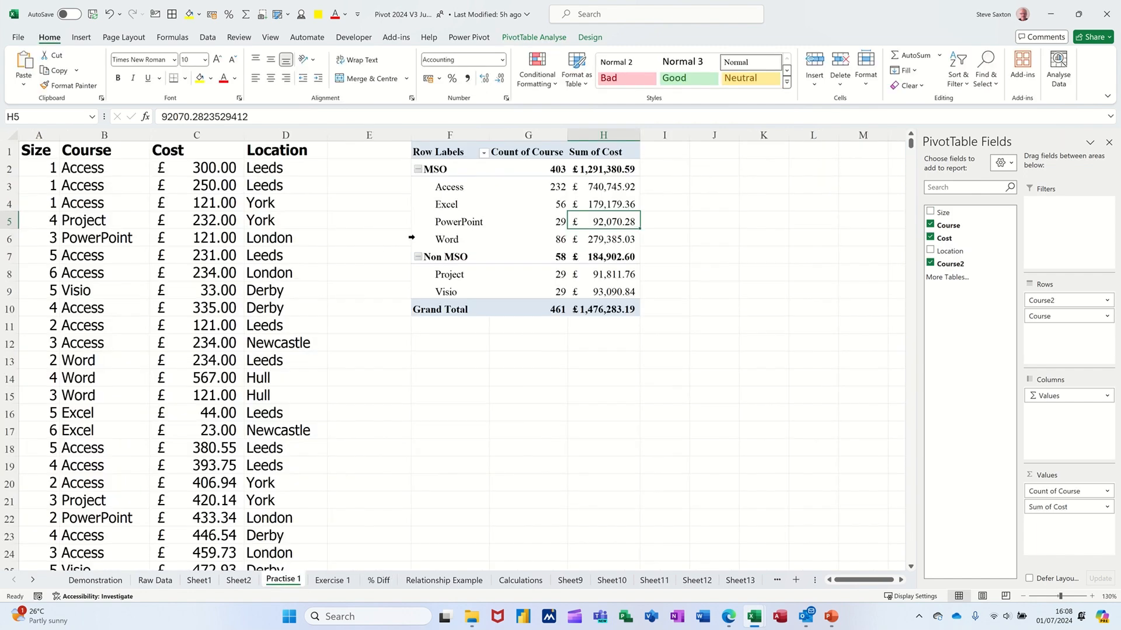
click(539, 204)
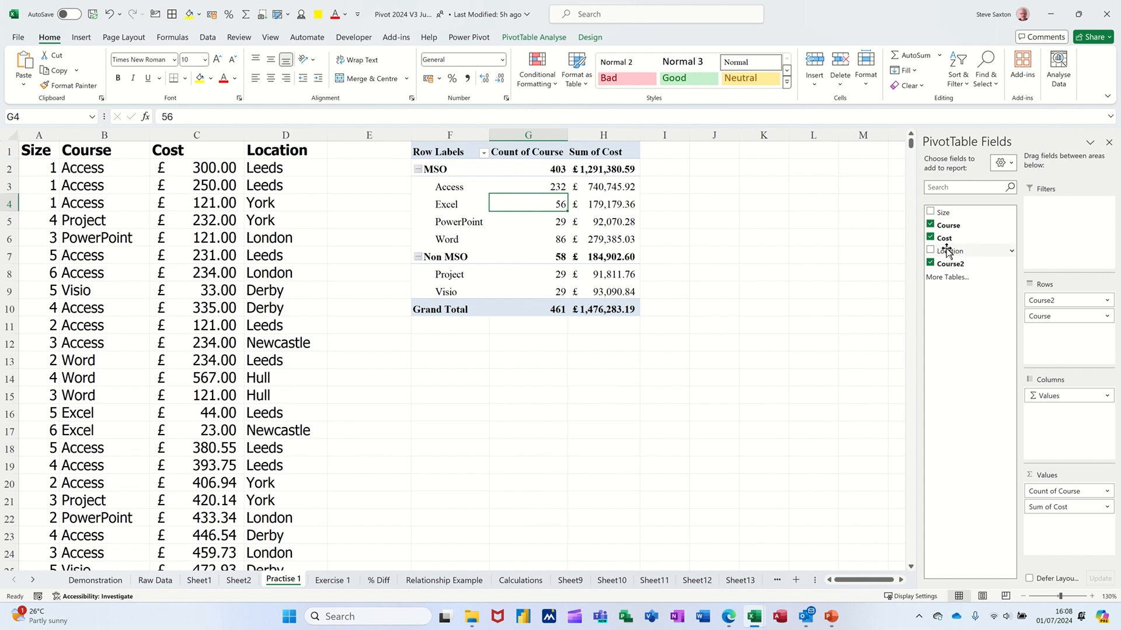
drag(947, 251, 1065, 239)
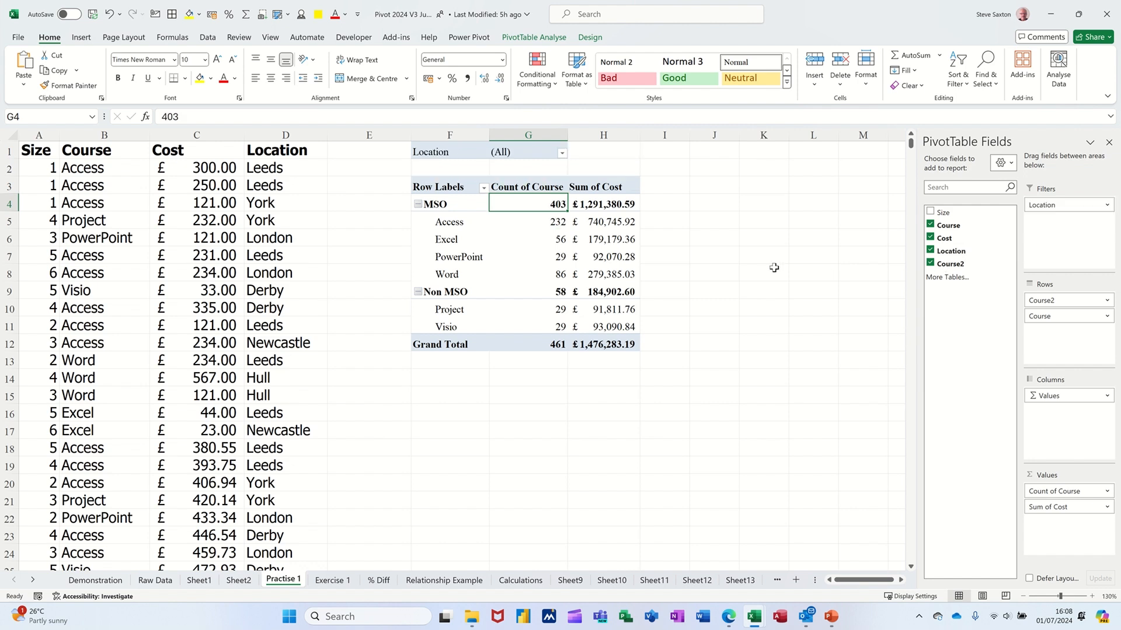
click(561, 156)
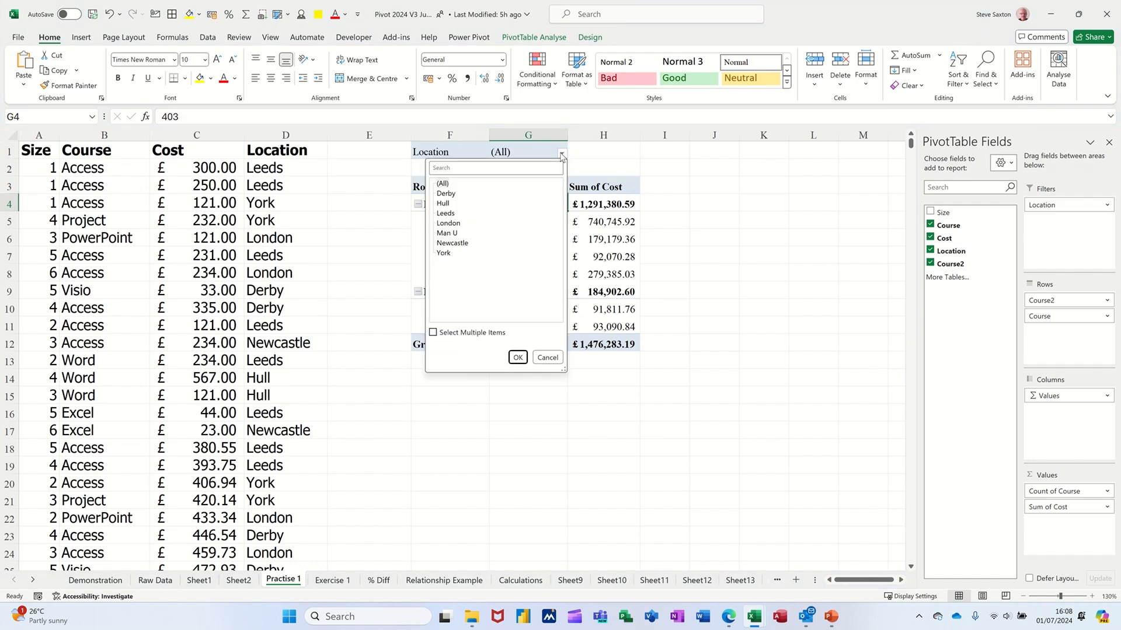
click(547, 357)
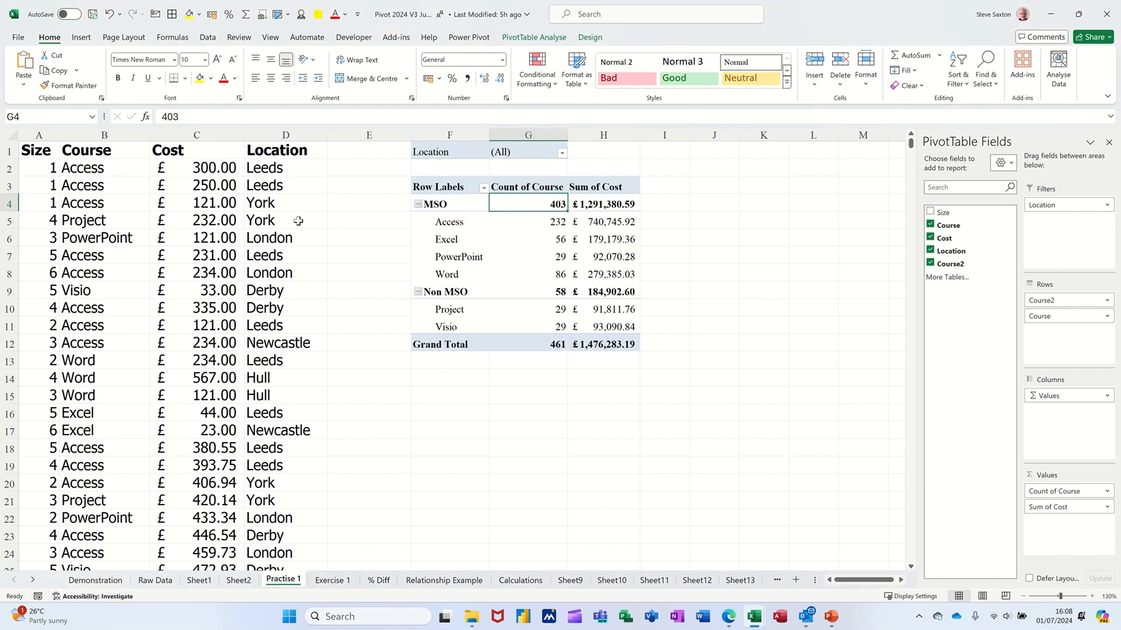
Step: Generate a separate report filter page of the Practise 1 PivotTable for each Location
click(511, 38)
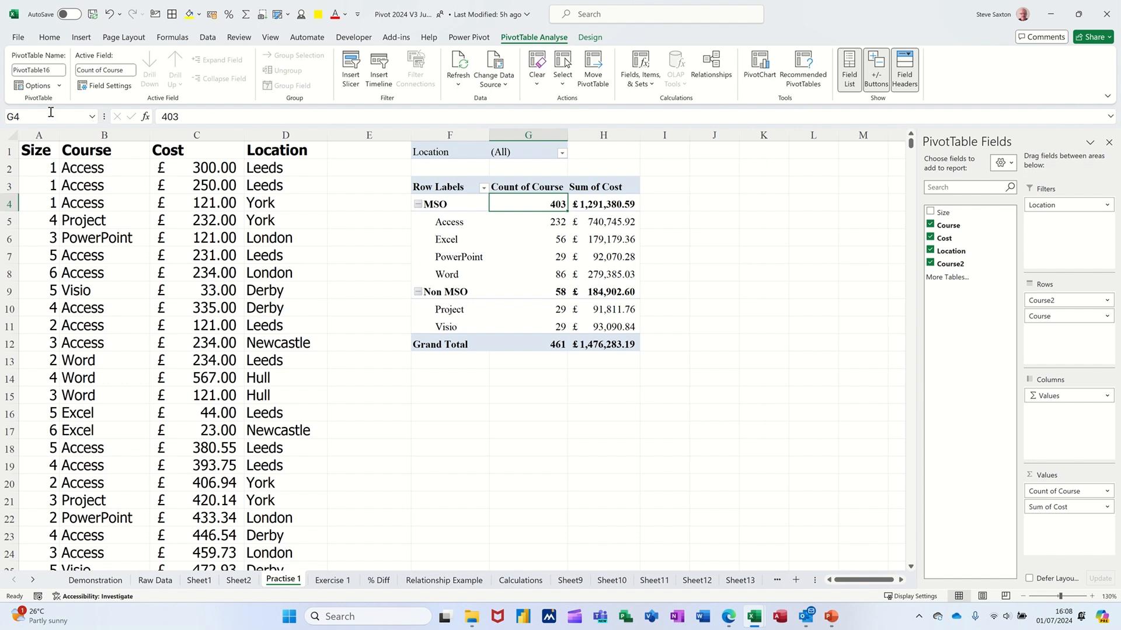
click(59, 87)
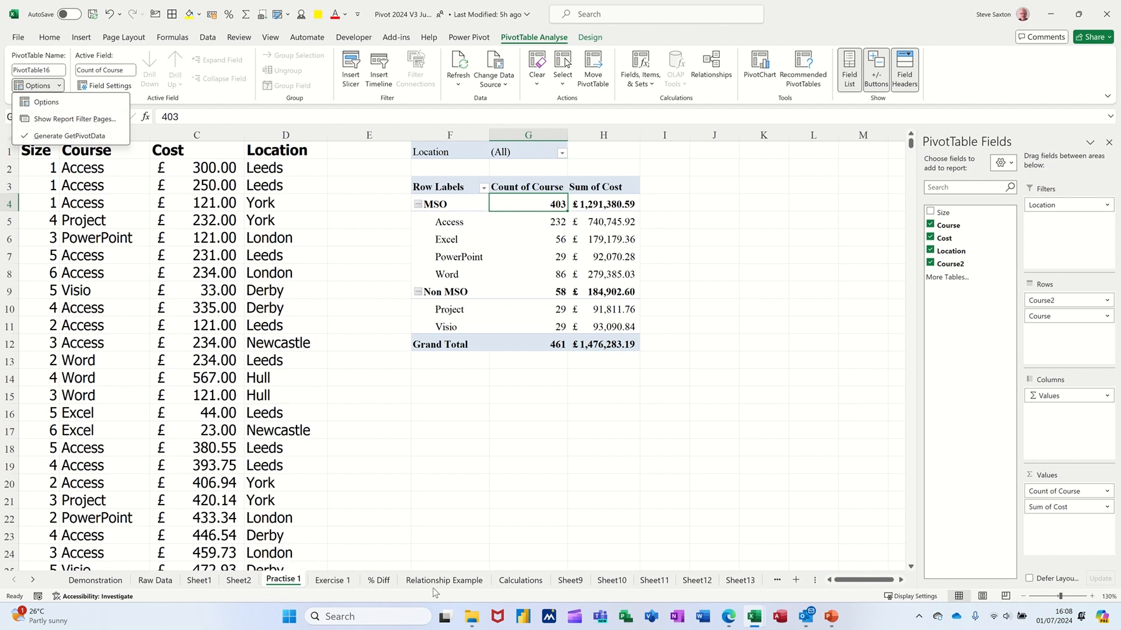
click(75, 121)
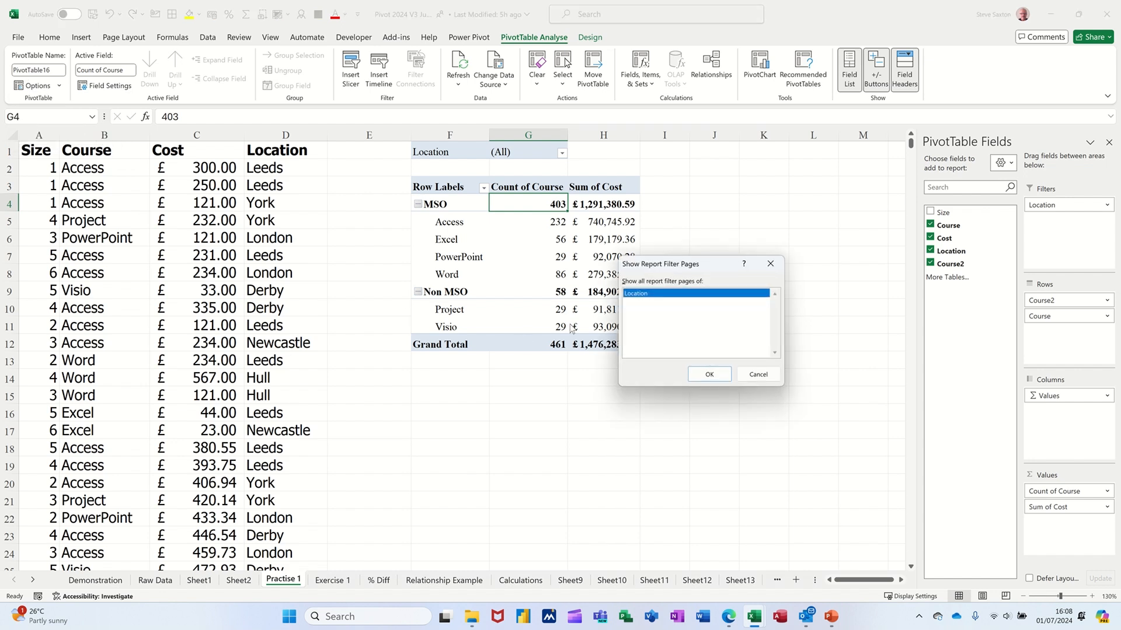
click(708, 374)
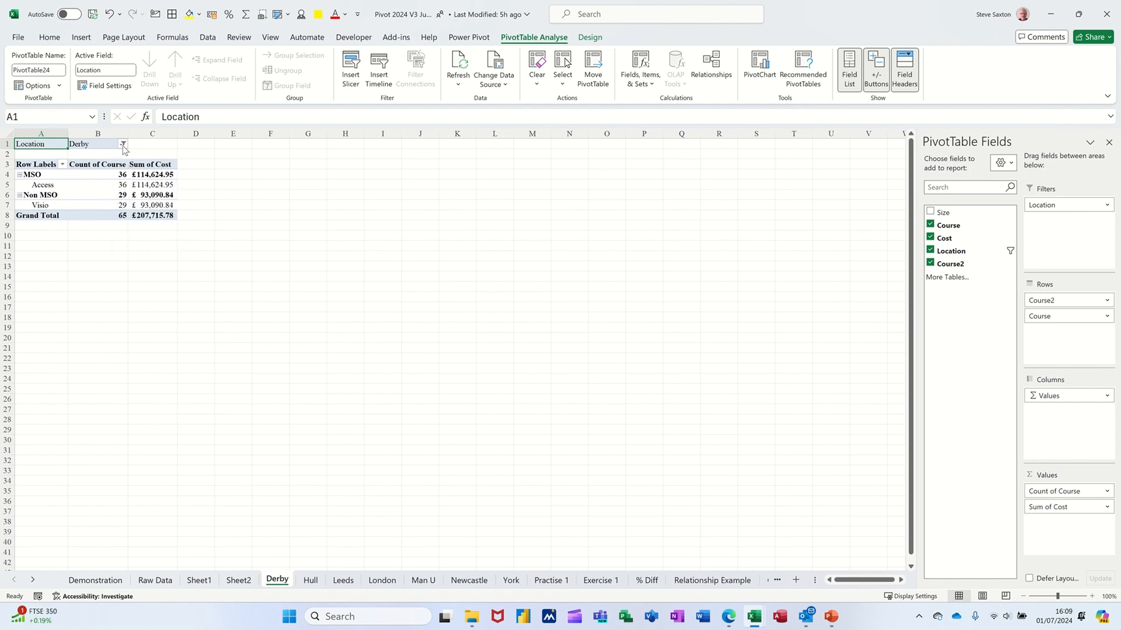
Step: Look through the Hull, Leeds and London location sheets, and return to the Practise 1 worksheet
click(311, 584)
click(342, 585)
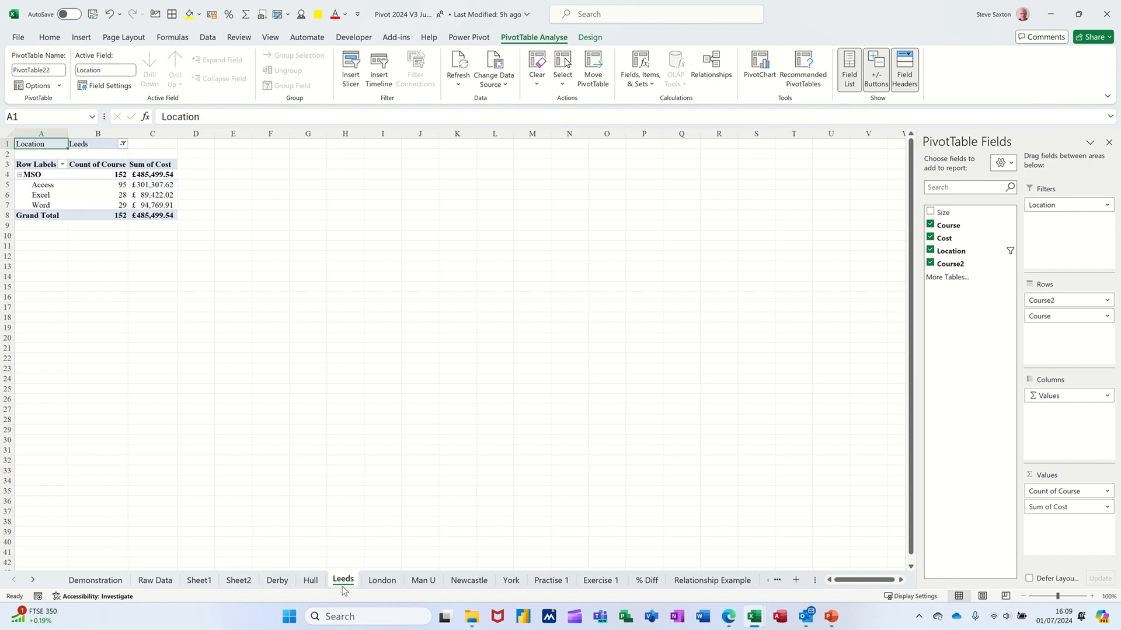
click(383, 583)
click(238, 582)
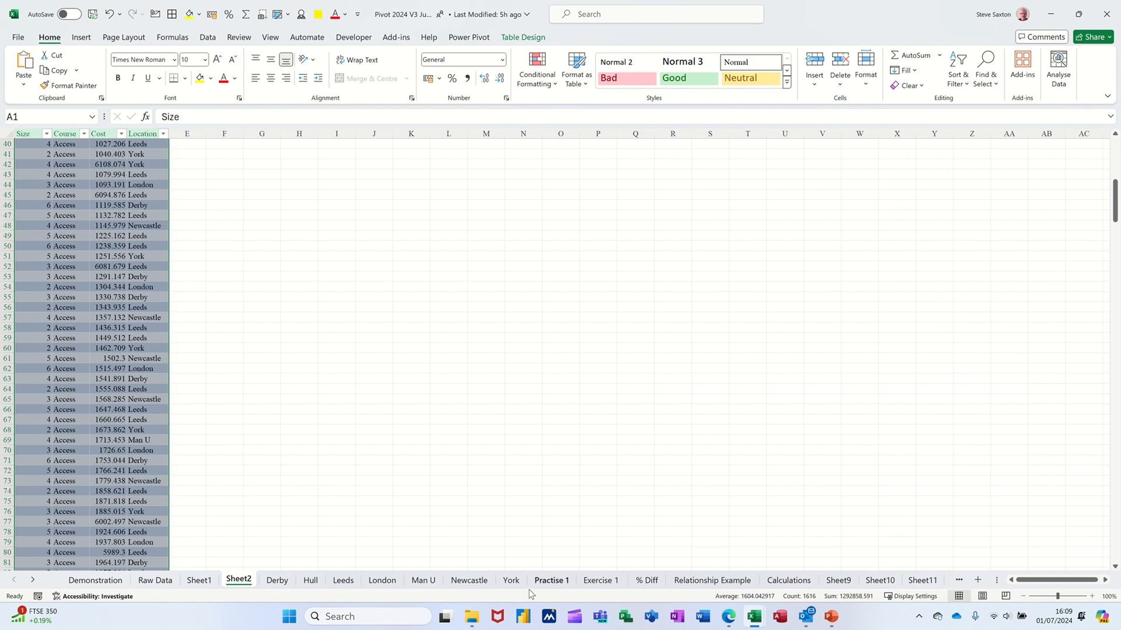
click(545, 582)
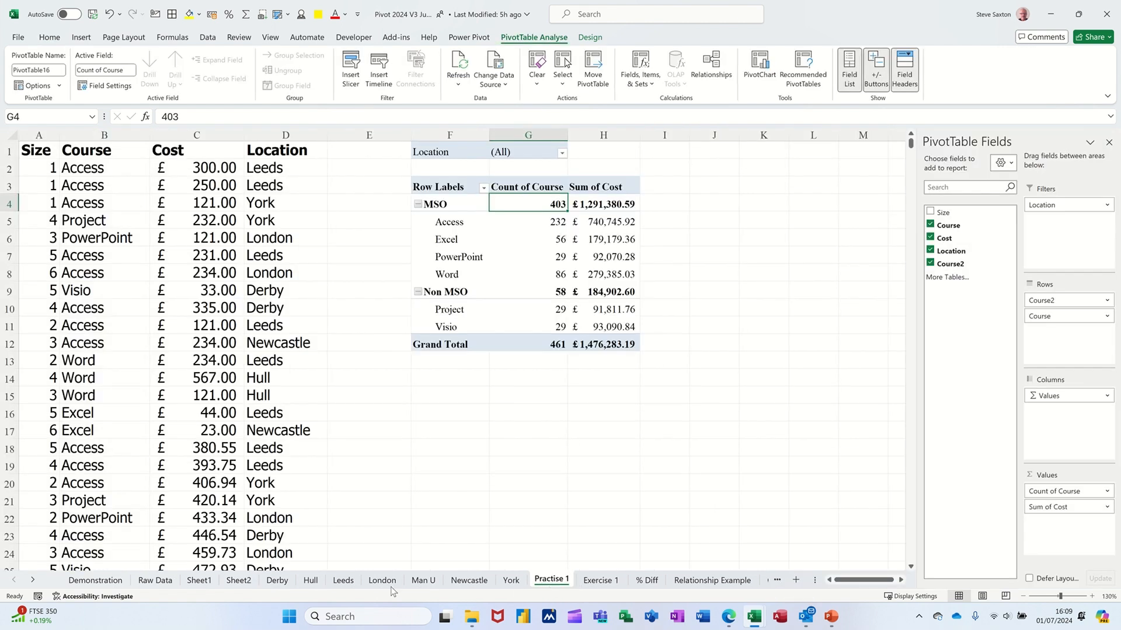
Step: Look through the Hull, Leeds, Man U and Newcastle location sheets, and return to the Practise 1 PivotTable
click(310, 580)
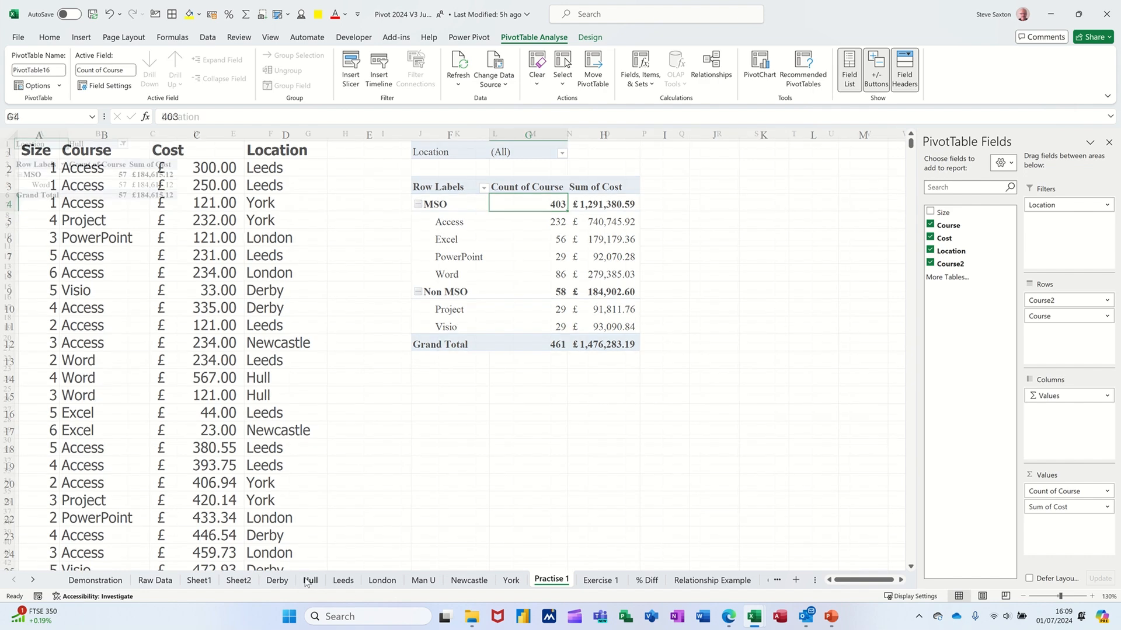
click(343, 581)
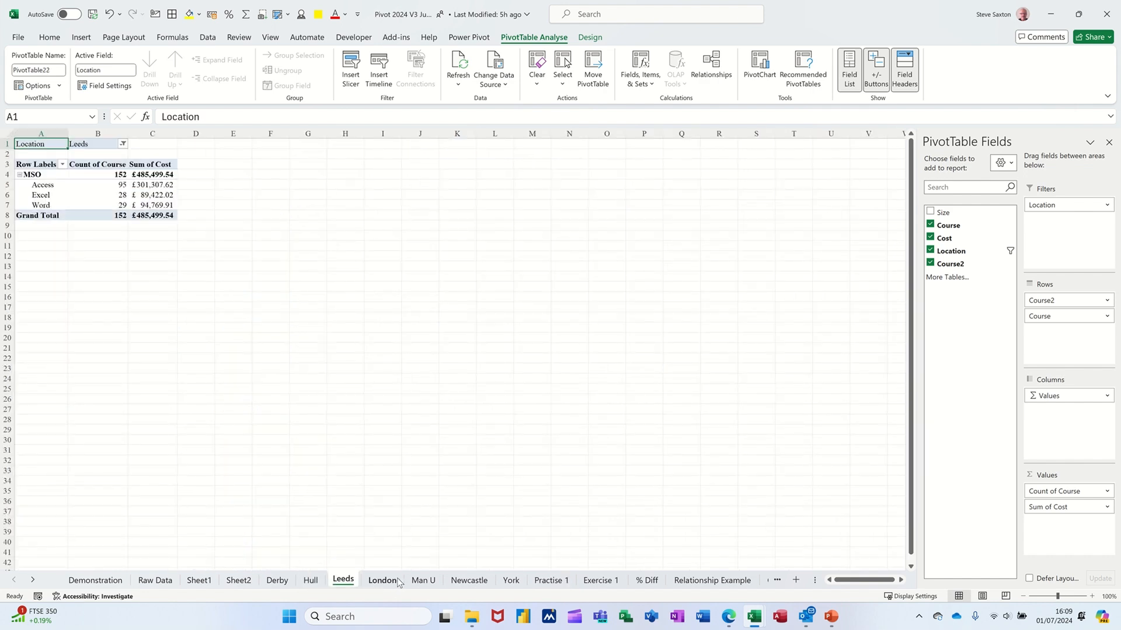
click(382, 581)
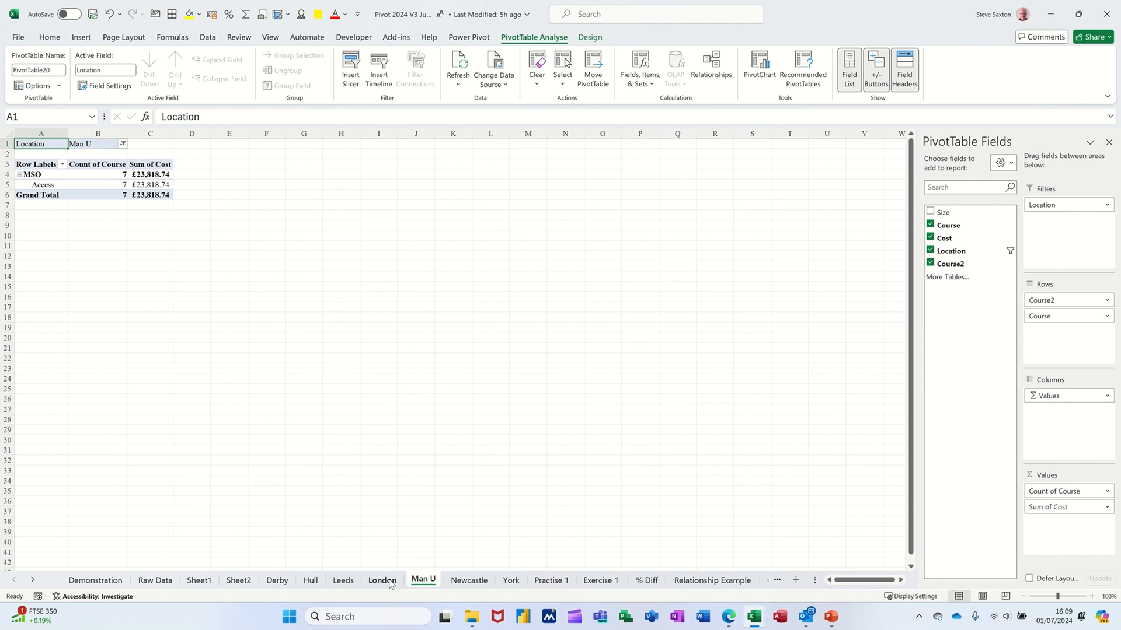
click(469, 581)
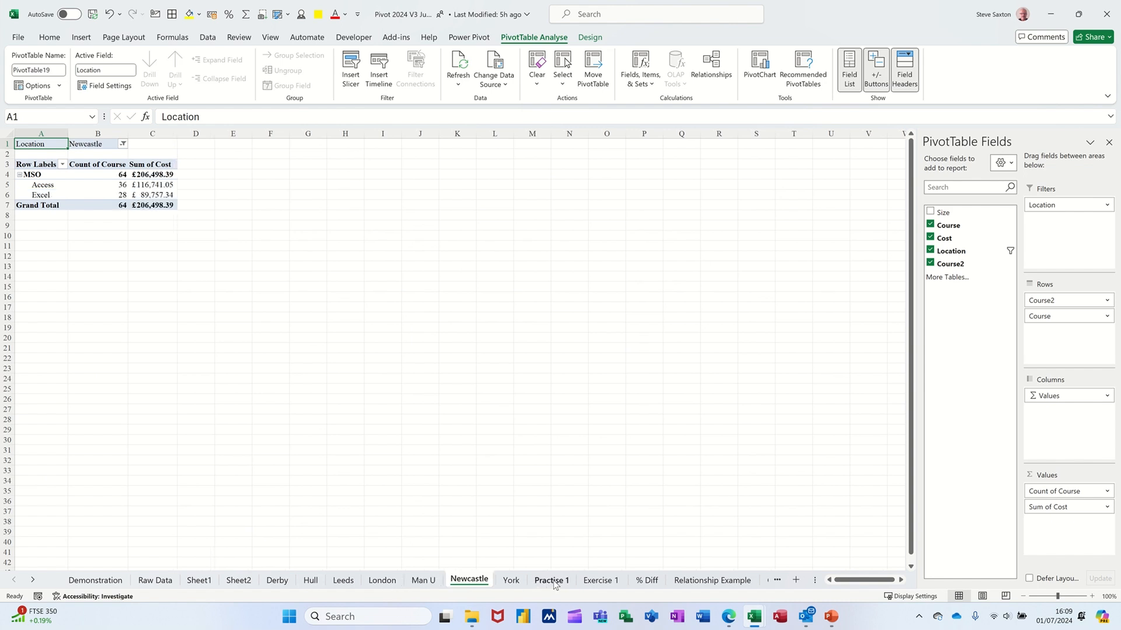
click(551, 581)
click(564, 241)
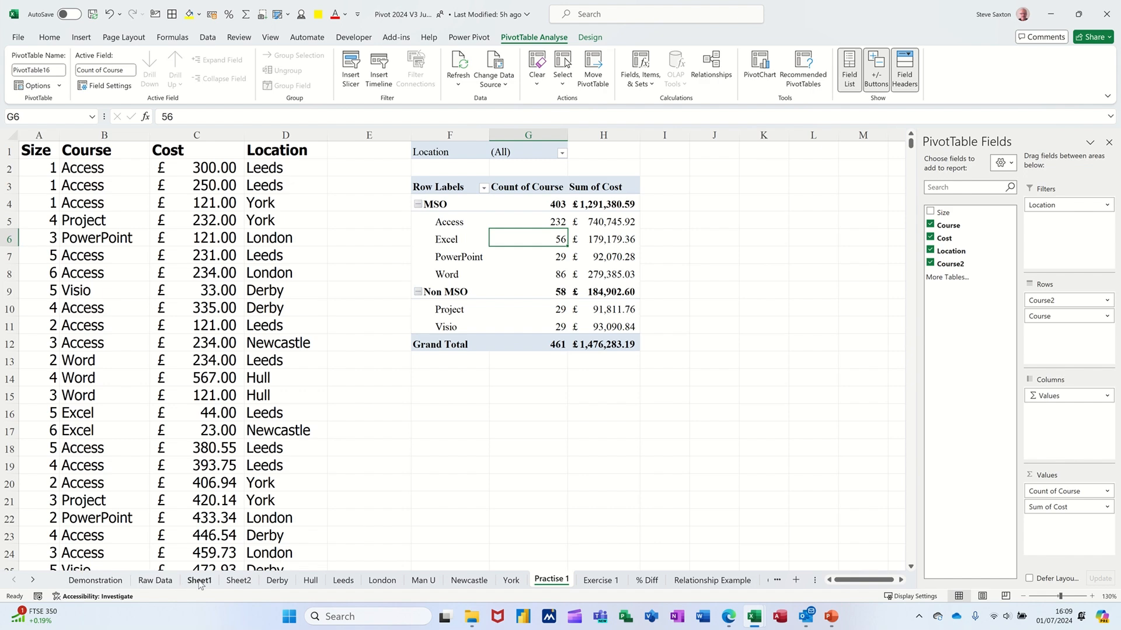
Step: In the Raw Data PivotTable, replace the Years and Quarters row fields with Location, and remove the Markup and Bar values
click(147, 583)
click(528, 277)
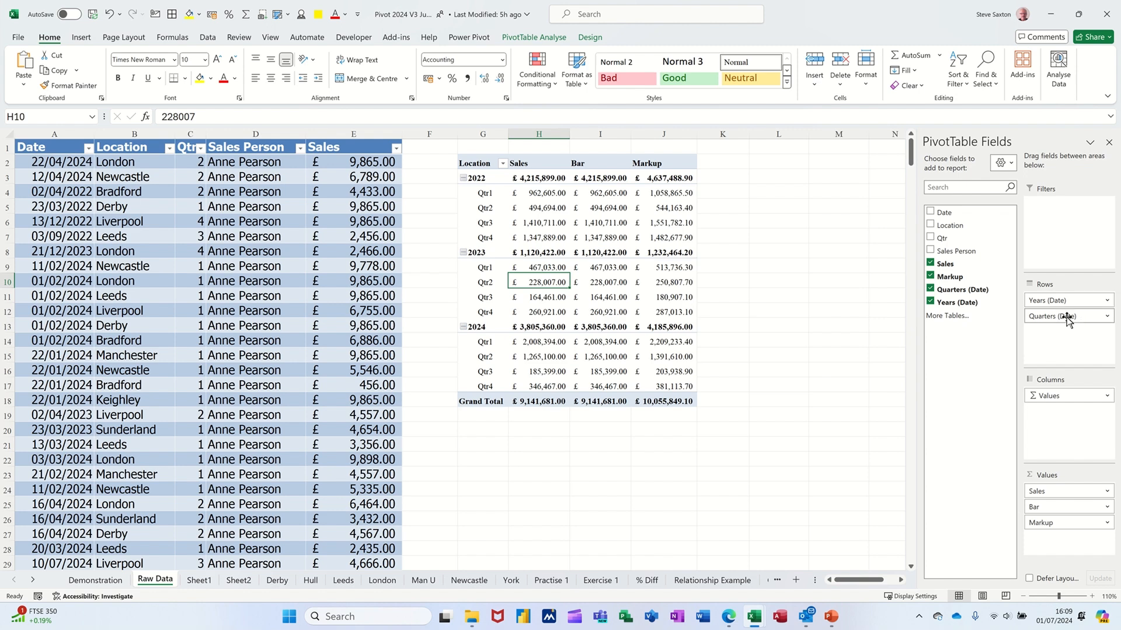
drag(1068, 317, 878, 292)
drag(1067, 300, 841, 295)
drag(957, 225, 1067, 309)
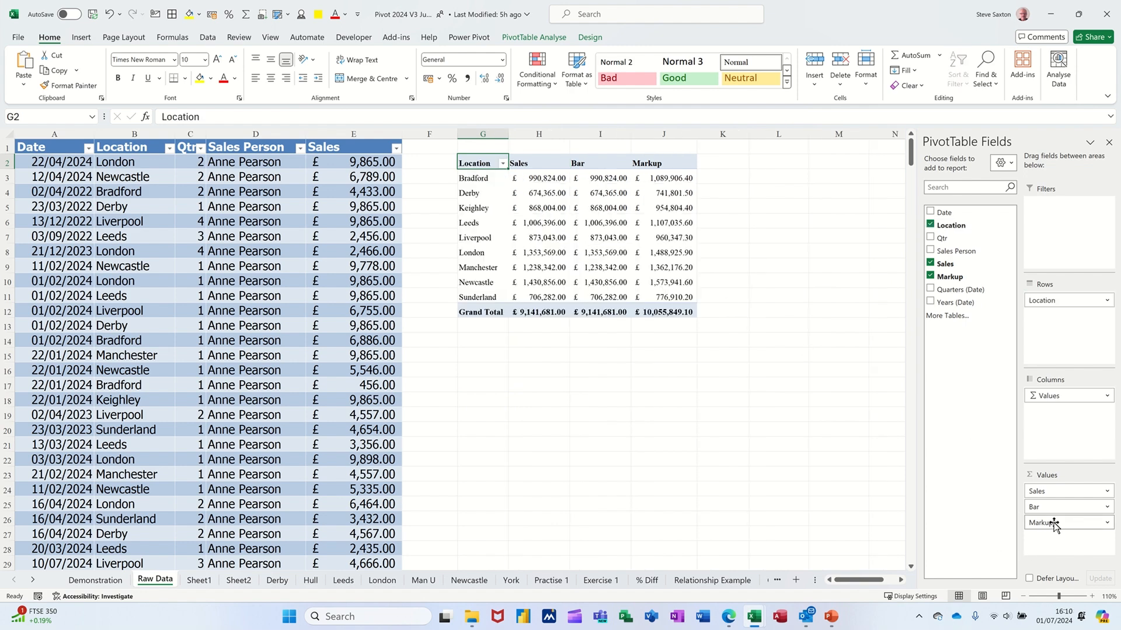
drag(1053, 523, 846, 435)
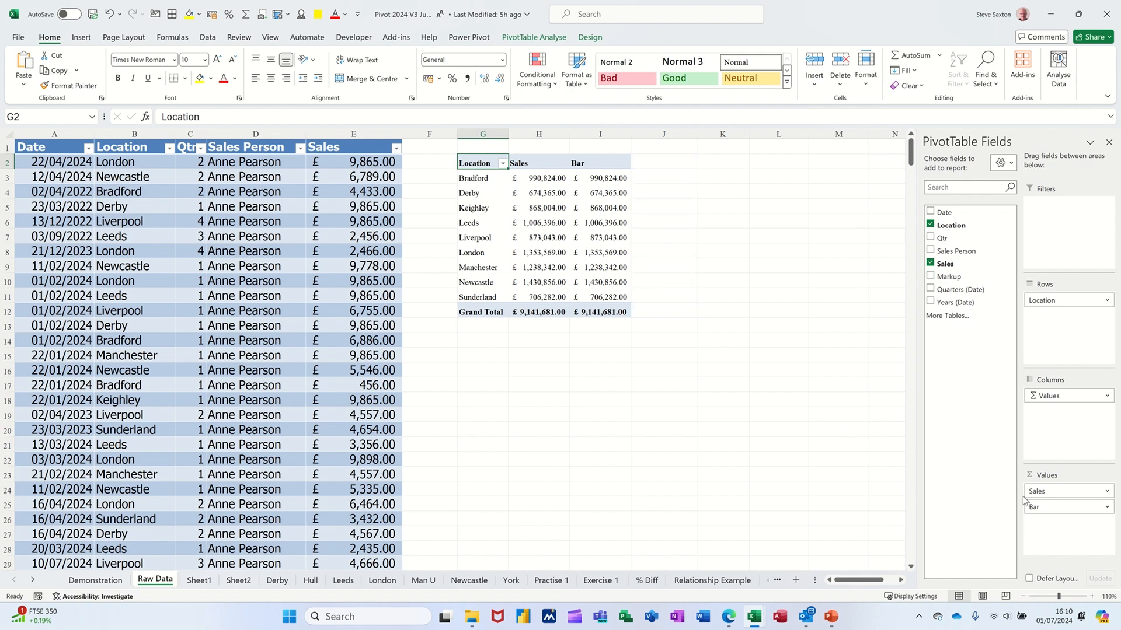
drag(1062, 507, 845, 418)
Step: Insert a Date timeline for the Raw Data PivotTable and place it directly beside the table
click(509, 208)
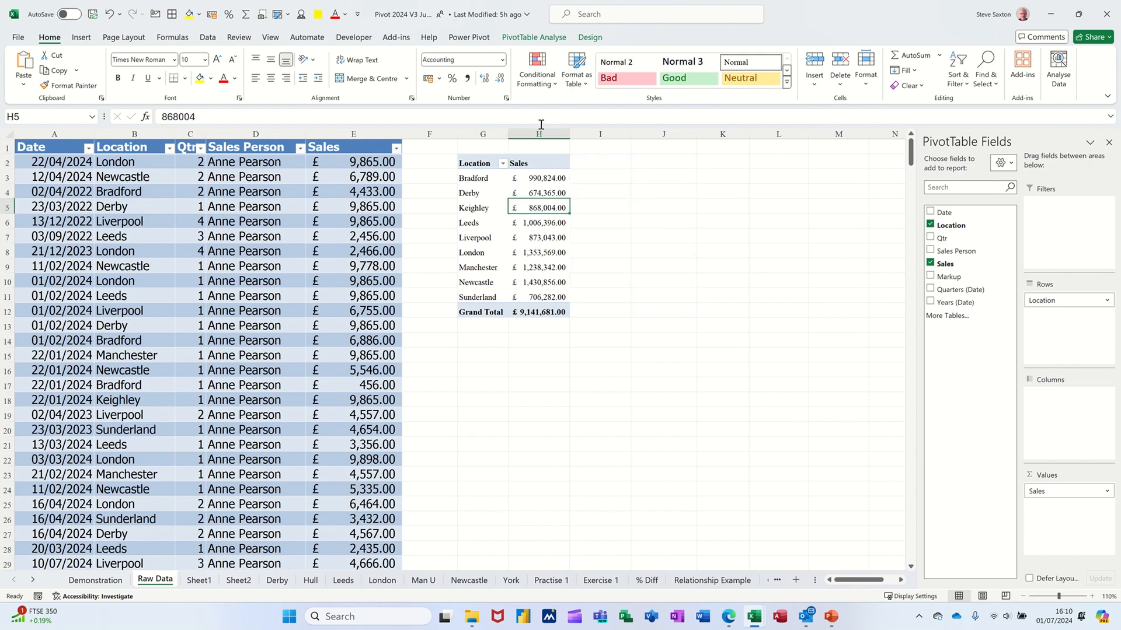
mouse_move(510, 216)
click(531, 38)
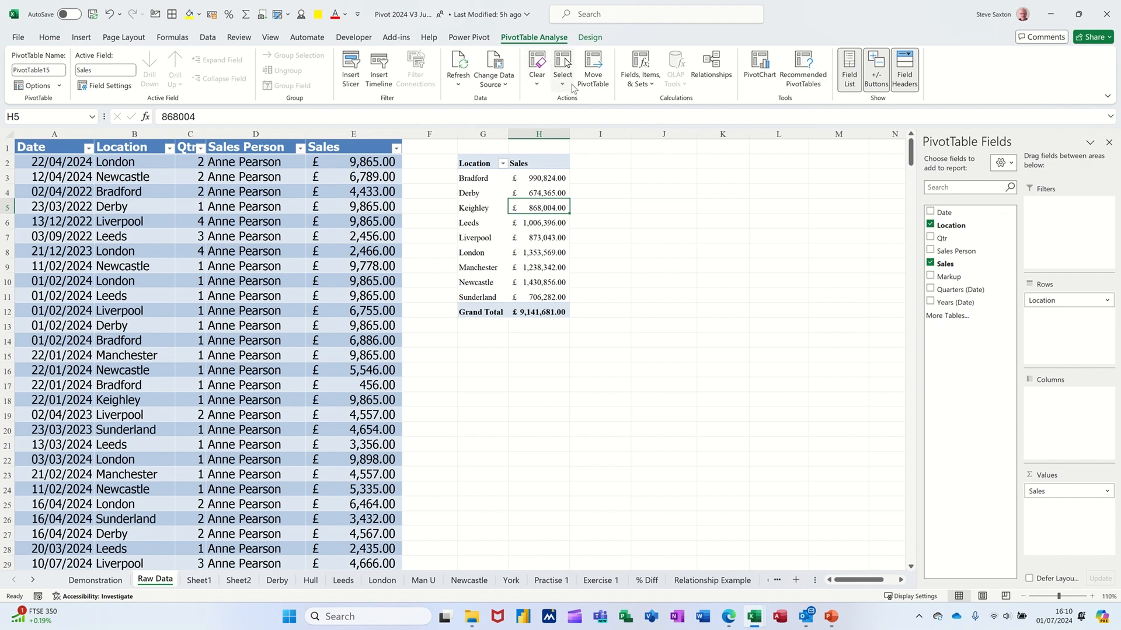
click(379, 67)
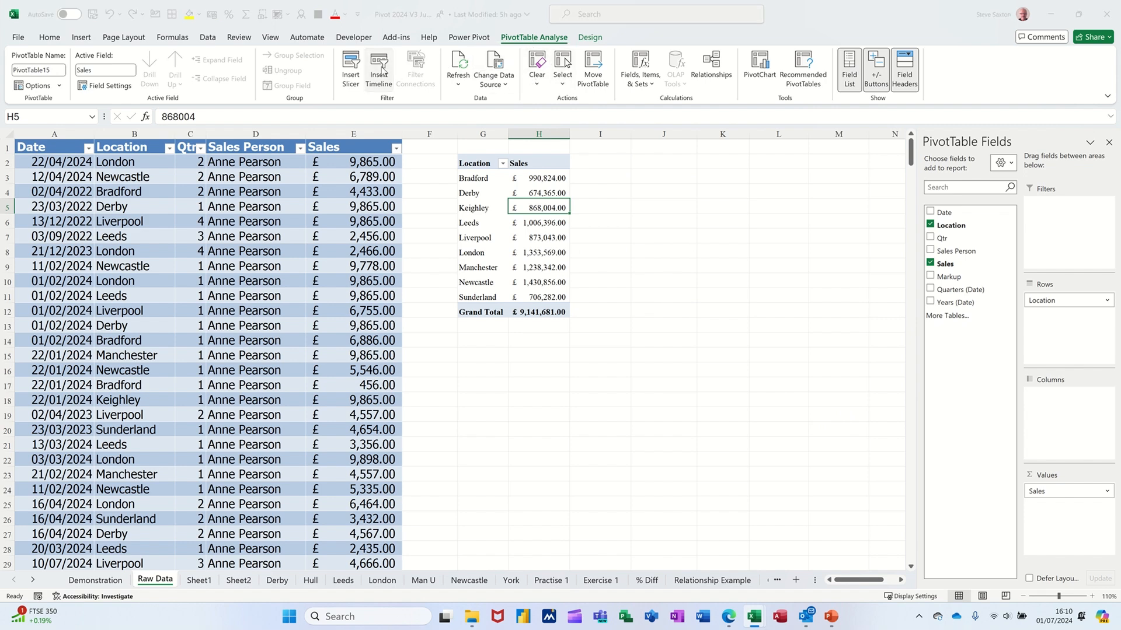
click(644, 289)
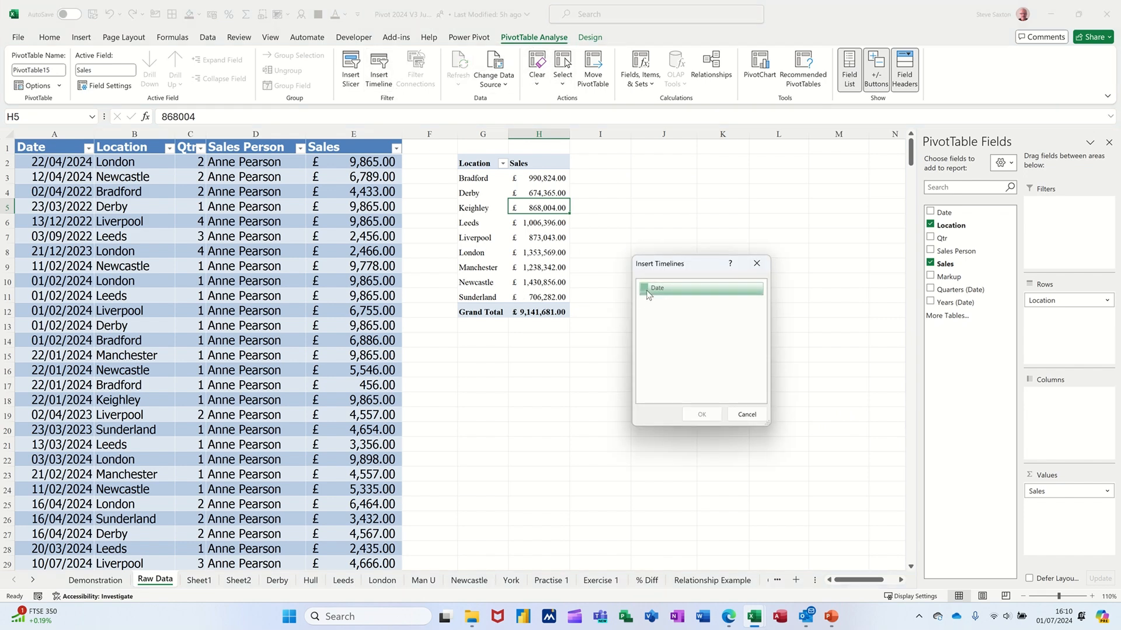
click(701, 415)
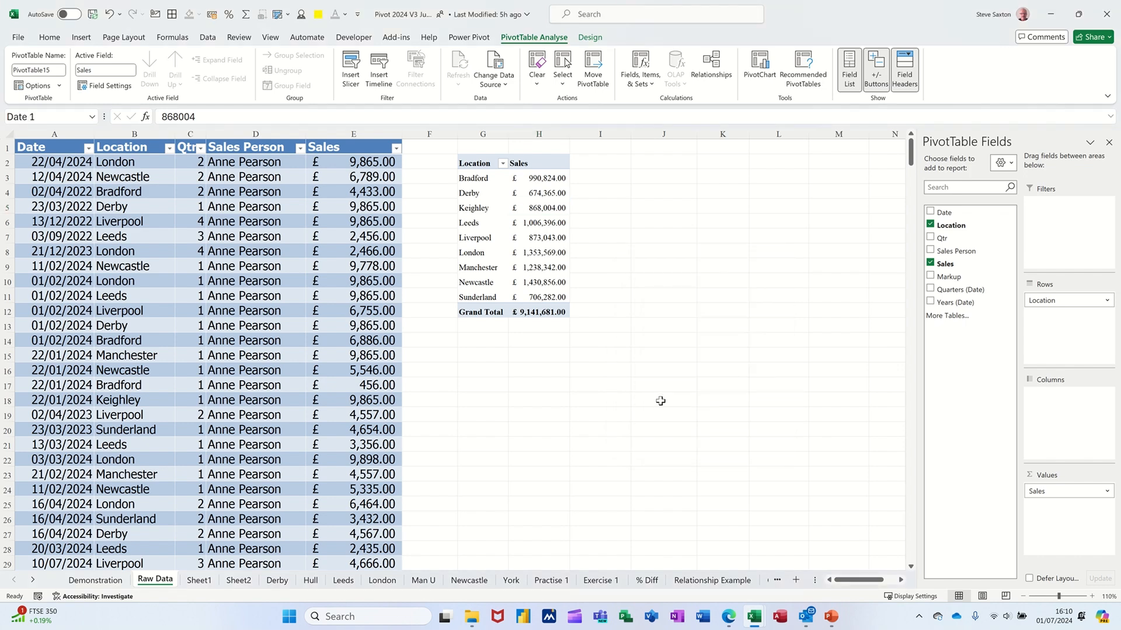
drag(492, 324, 717, 165)
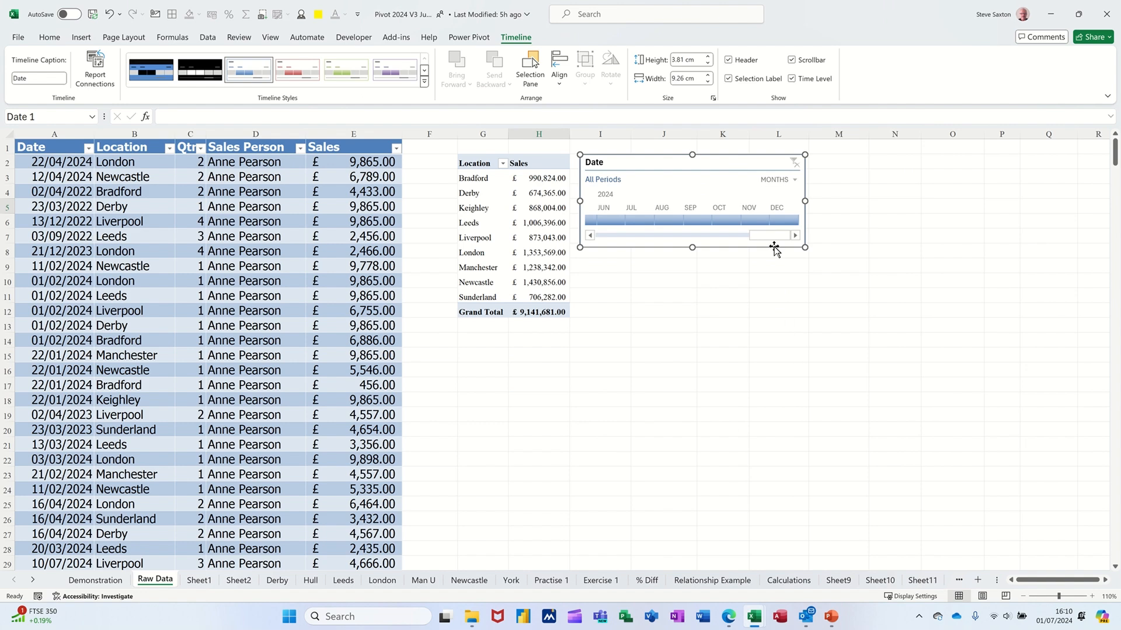
Step: Filter the timeline to October 2024, extend the period to September–November 2024, and clear the timeline filter
click(713, 219)
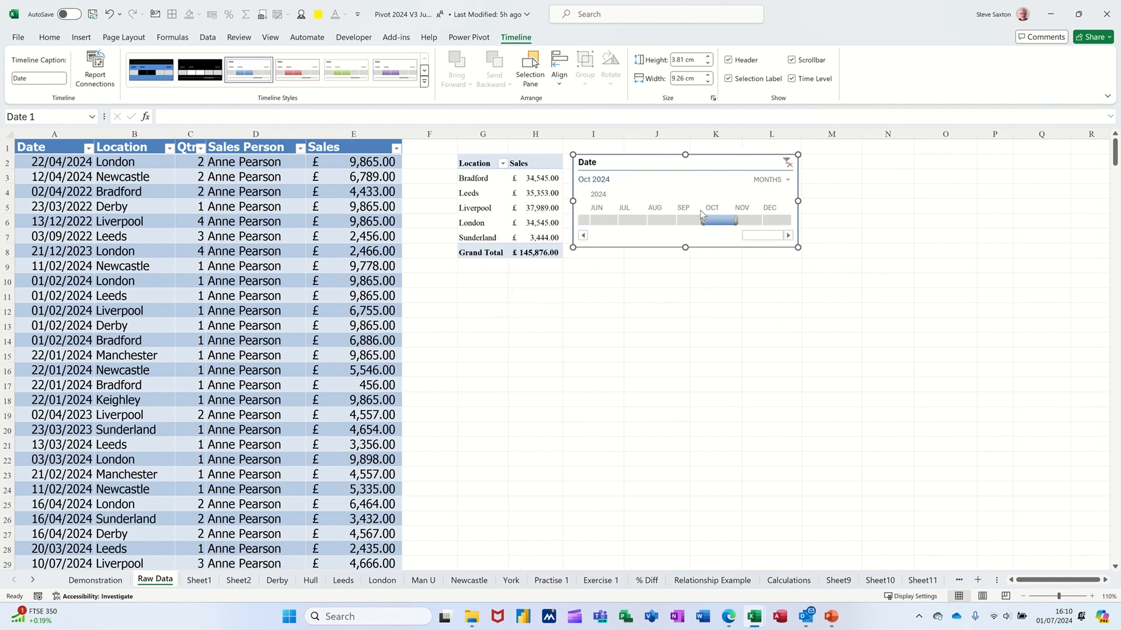
click(695, 220)
drag(702, 220, 760, 224)
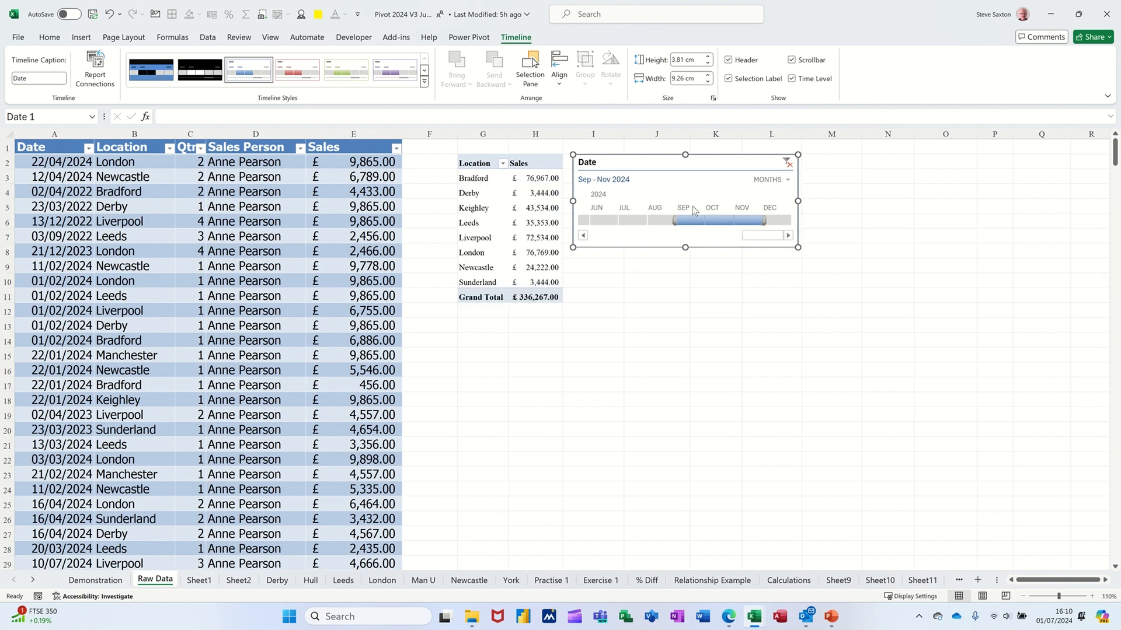
click(787, 162)
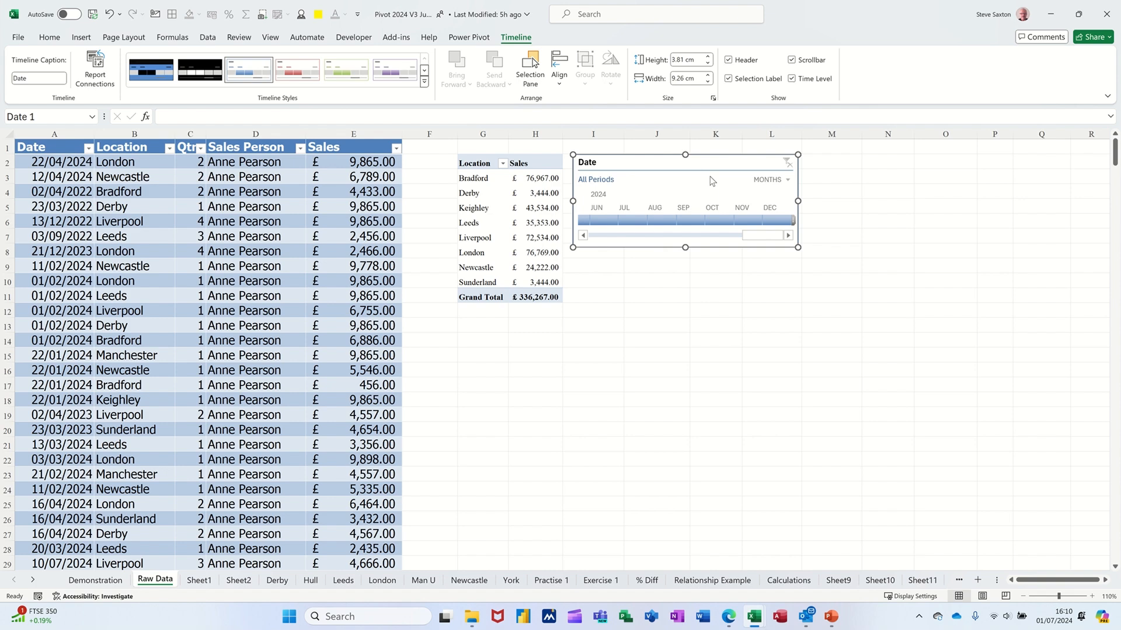
Step: Insert a slicer for the Sales Person field of the Raw Data PivotTable
click(525, 210)
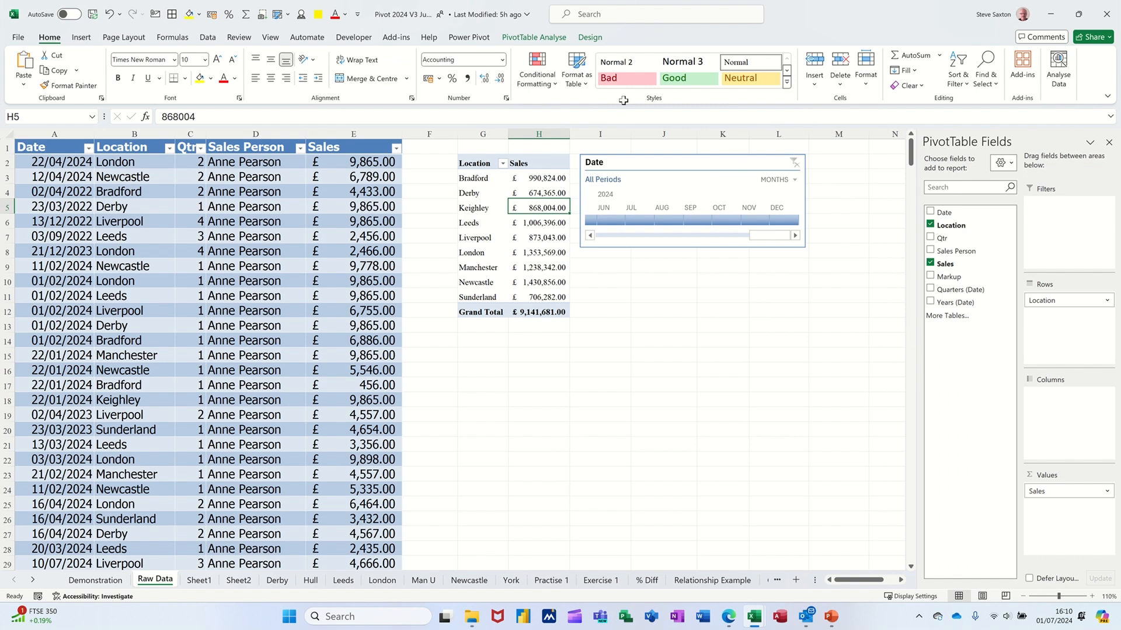
click(541, 39)
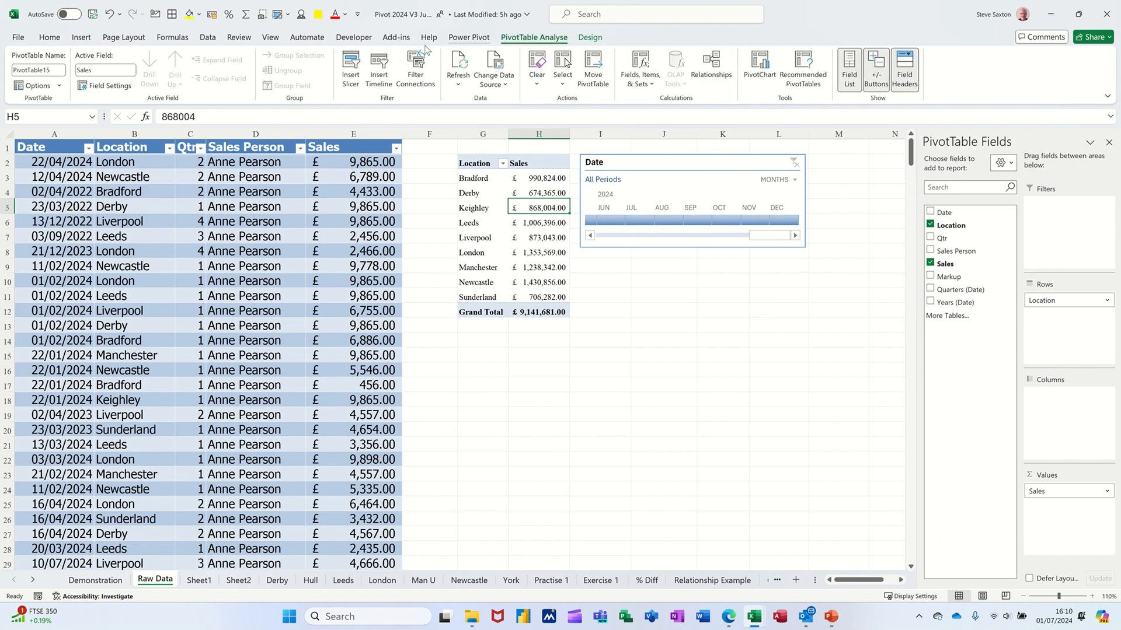
click(351, 85)
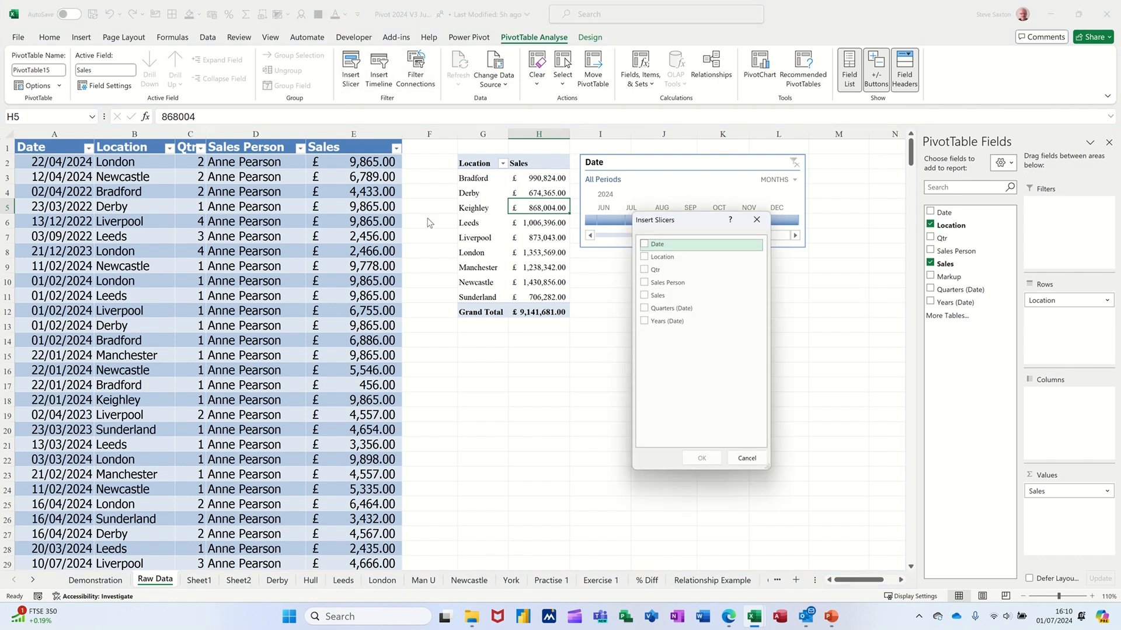
click(647, 259)
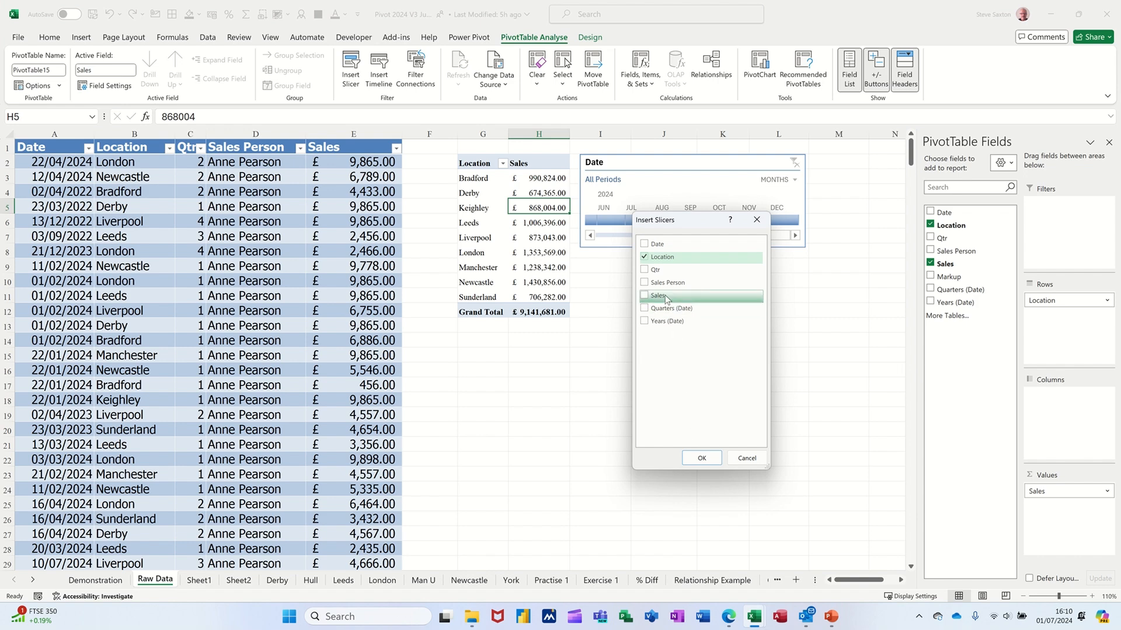
click(644, 257)
click(644, 283)
click(702, 456)
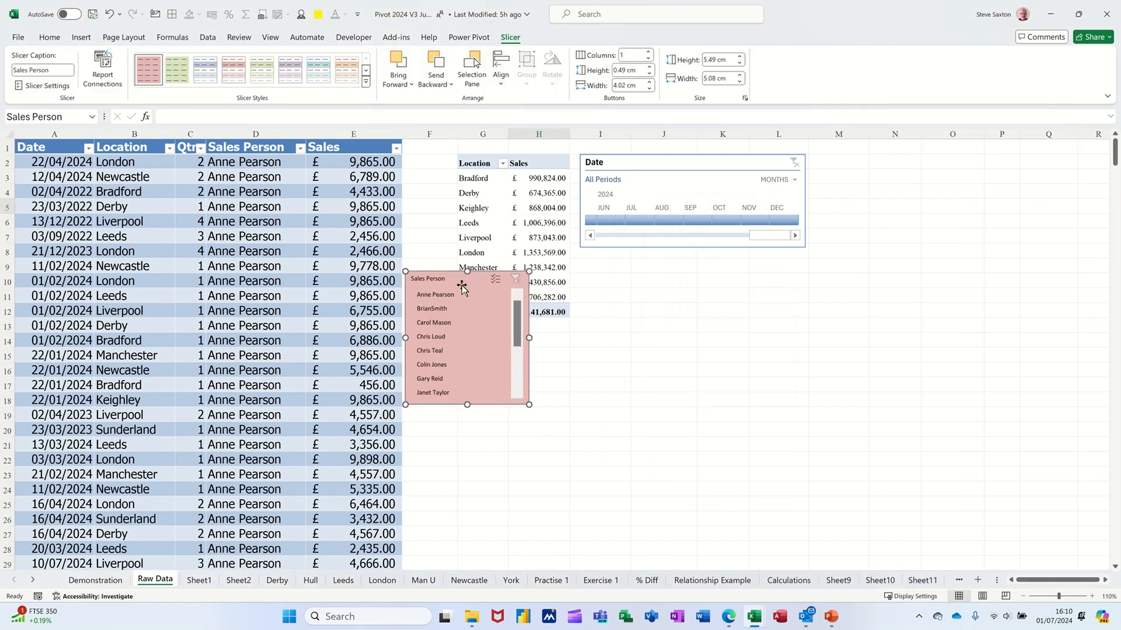
Step: Position the Sales Person slicer below the Date timeline and apply the dark blue slicer style
drag(451, 284, 619, 273)
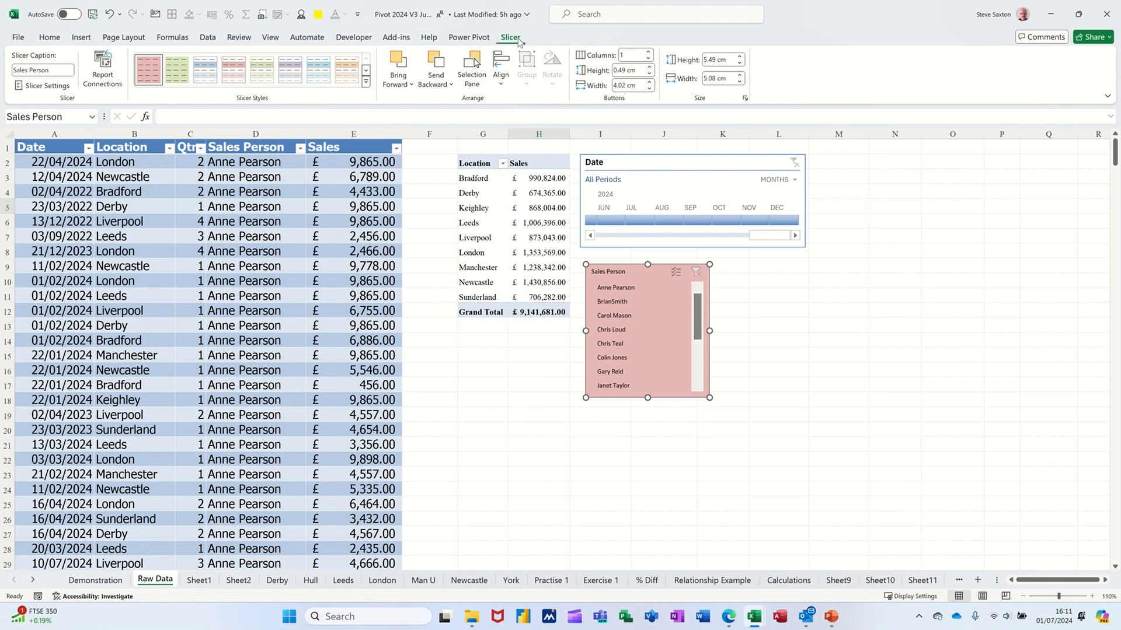
click(366, 82)
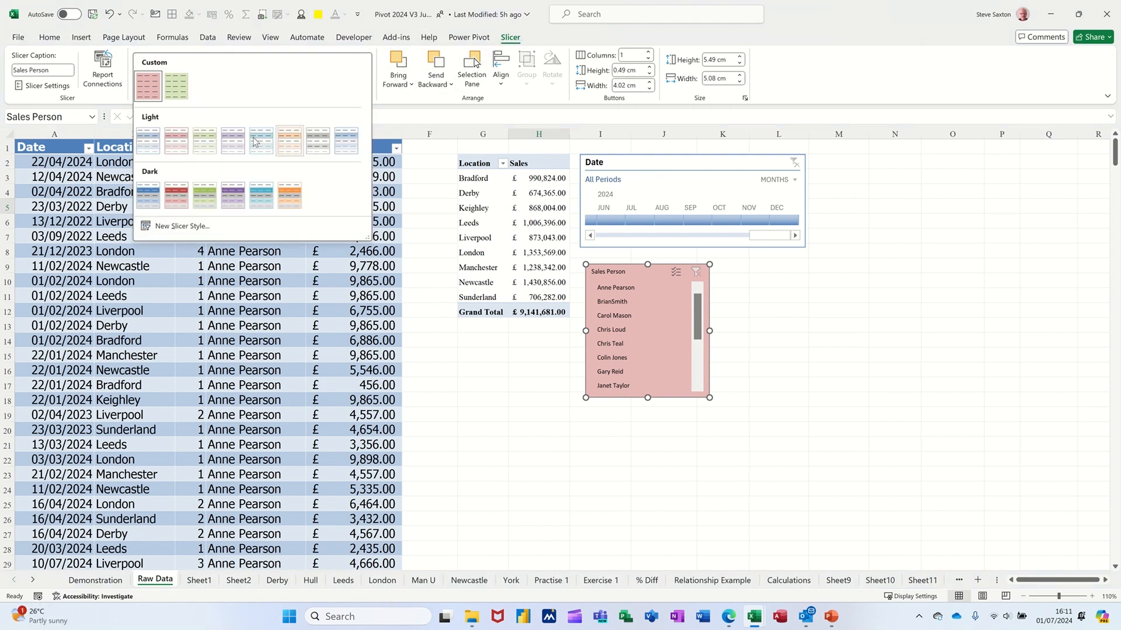
click(144, 199)
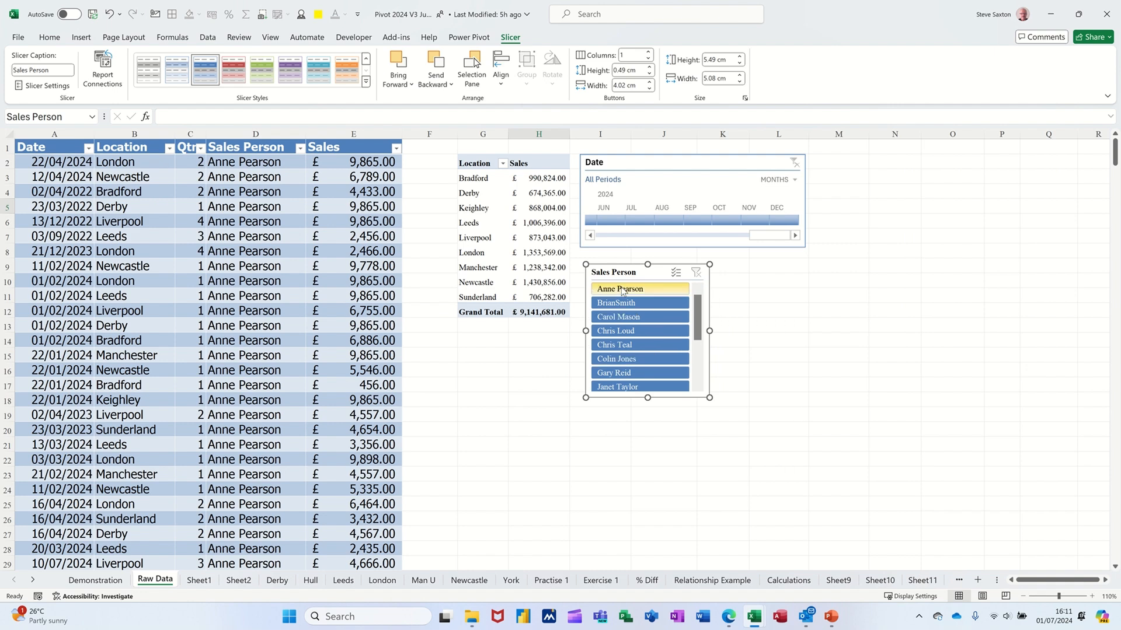
Step: Filter the PivotTable by individual sales persons, combine the first, third and sixth listed, and clear the slicer filter
click(642, 289)
click(645, 316)
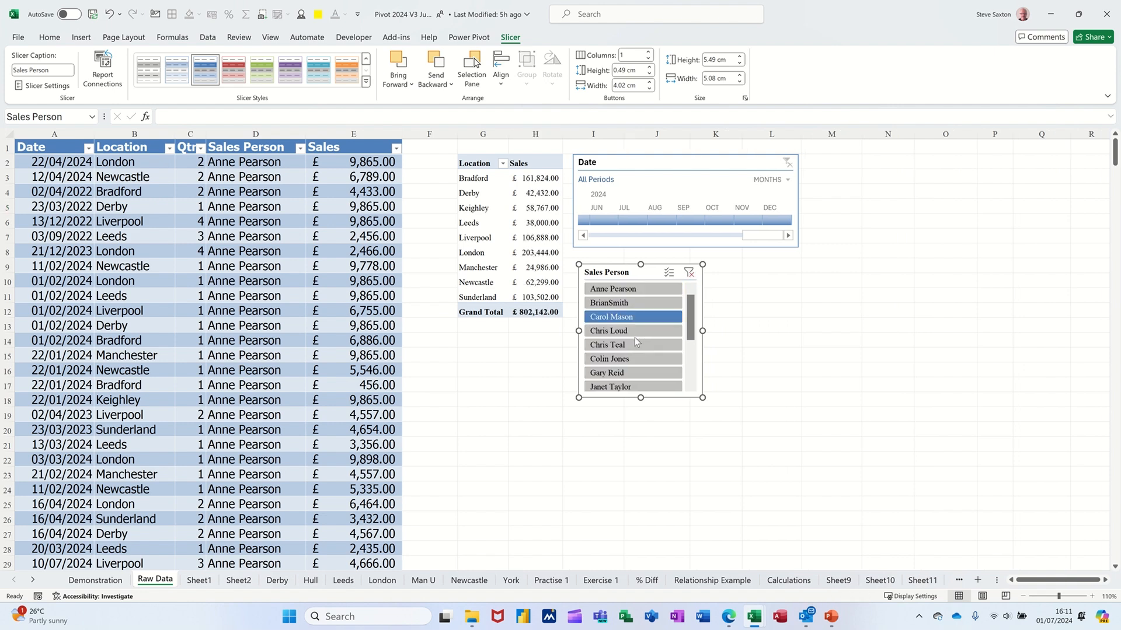
click(628, 358)
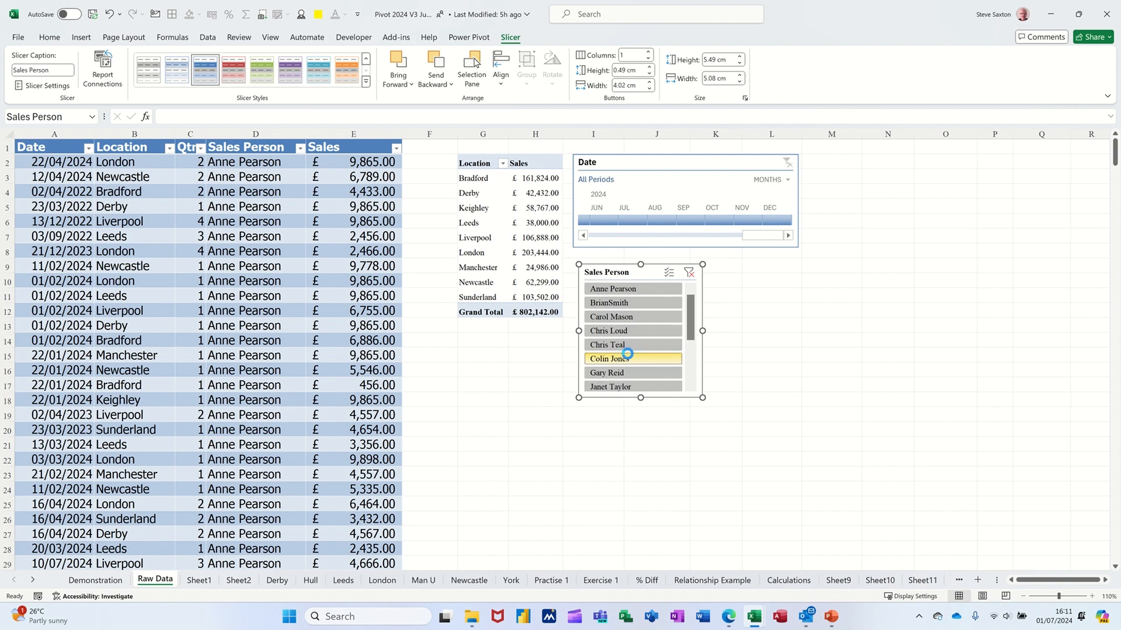
ctrl+click(623, 318)
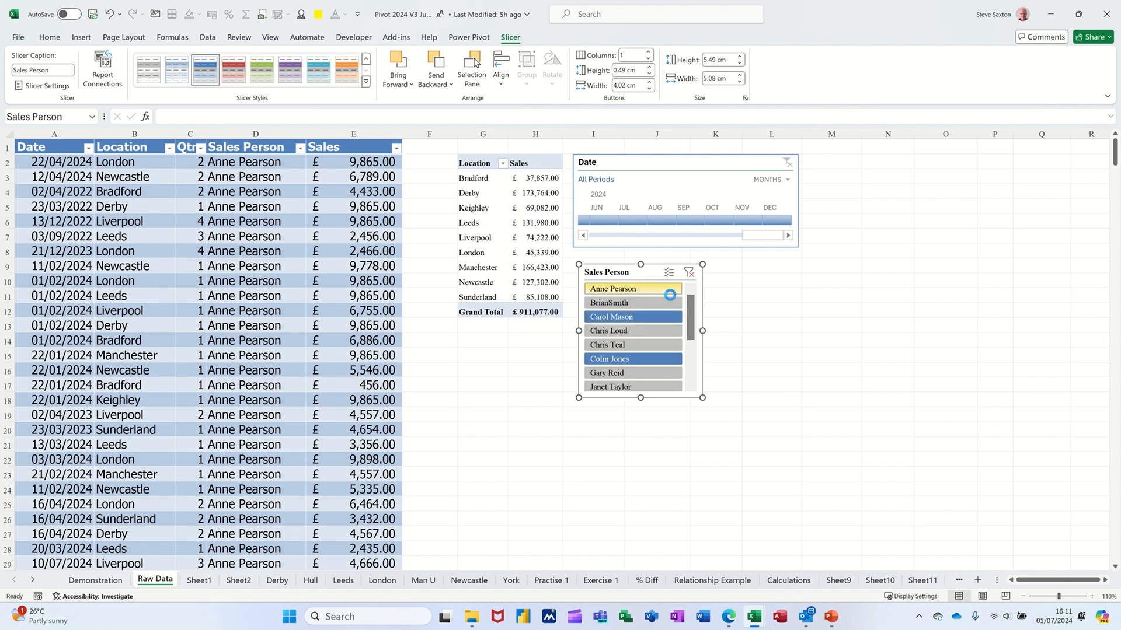
ctrl+click(669, 292)
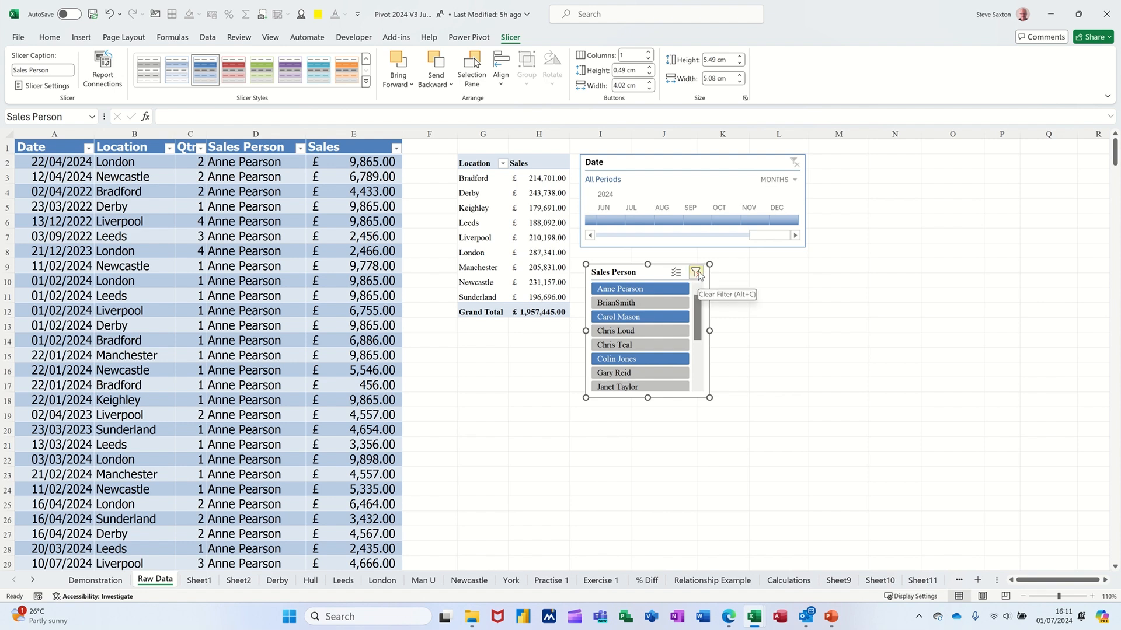
click(696, 272)
Step: Insert a Clustered Column PivotChart of Sales by Location and place it below the PivotTable
click(538, 238)
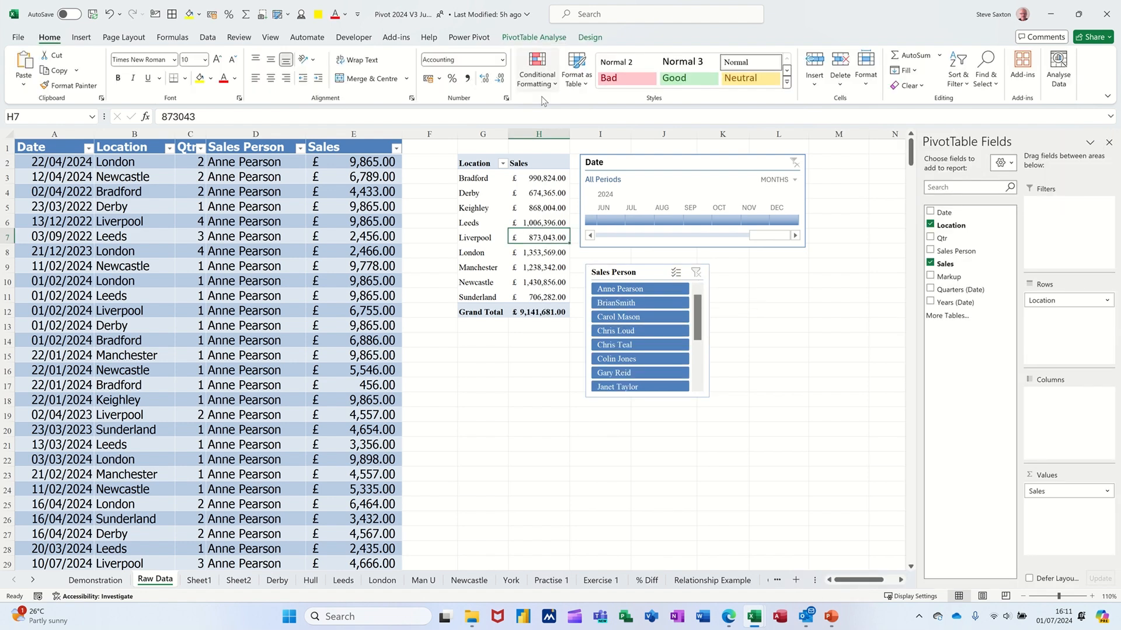
click(542, 37)
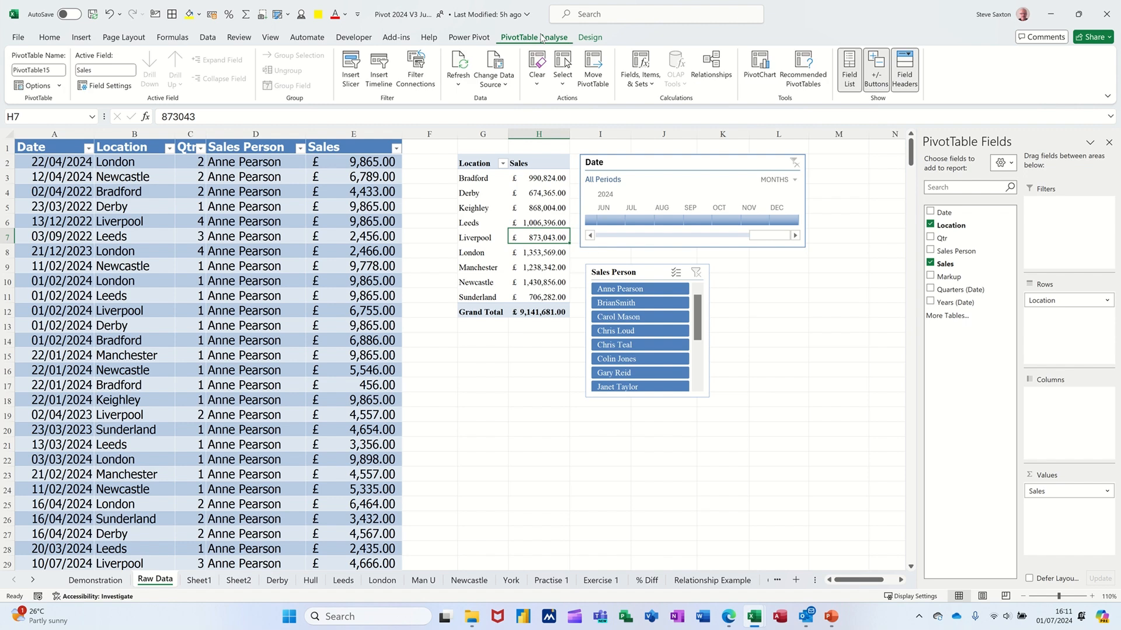
click(760, 64)
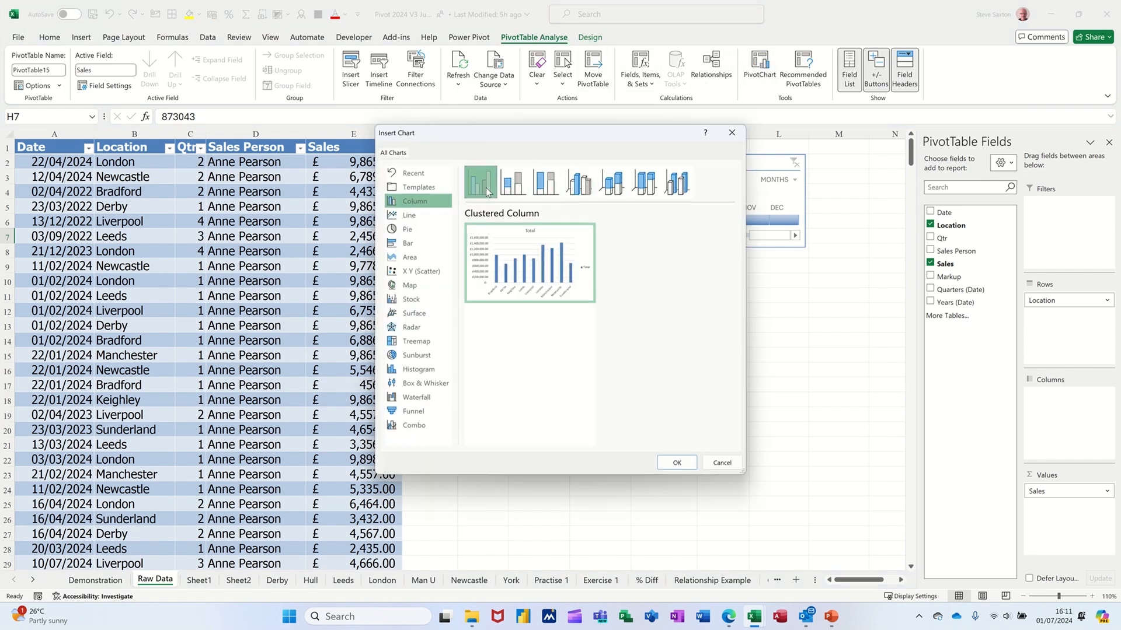
click(676, 462)
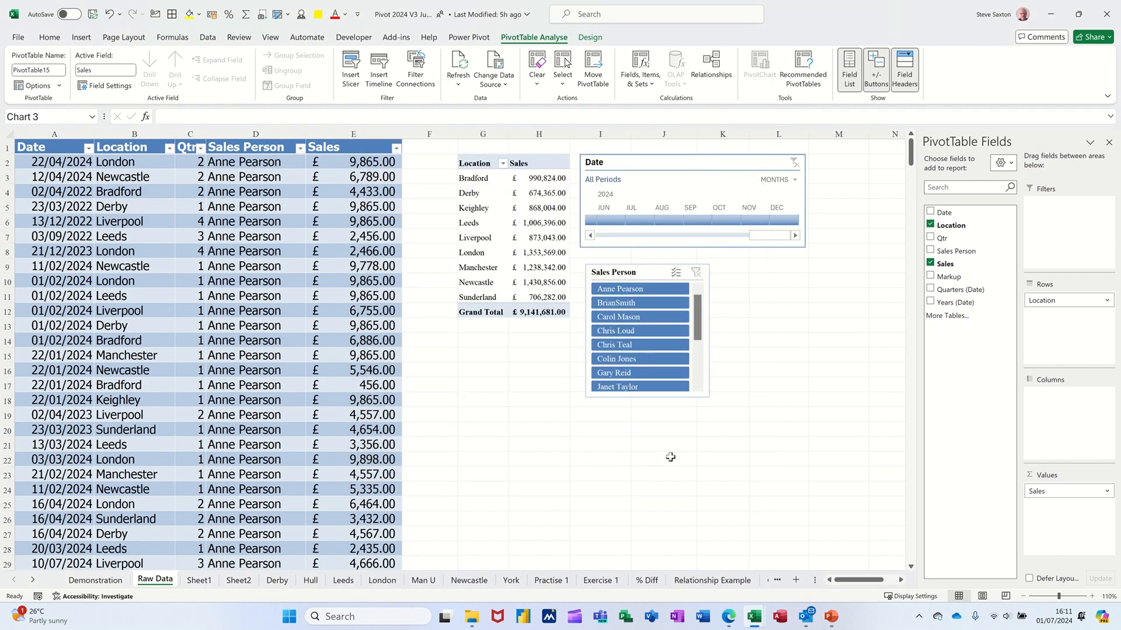
drag(555, 281, 708, 410)
Step: Delete the title and the legend from the PivotChart
click(610, 422)
key(Delete)
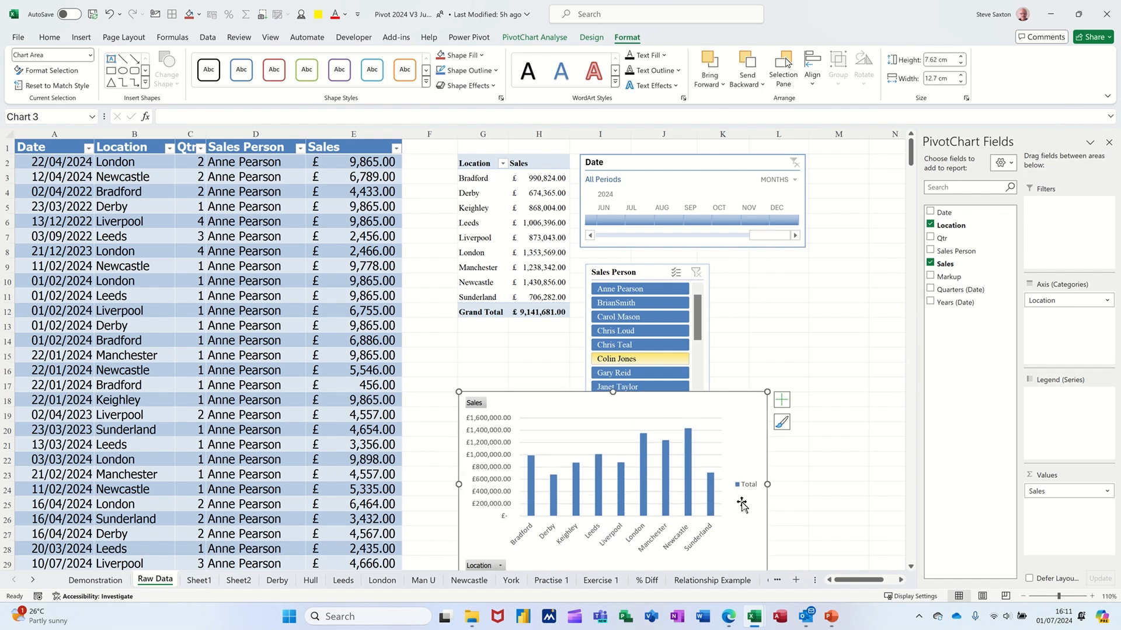
click(742, 495)
key(Delete)
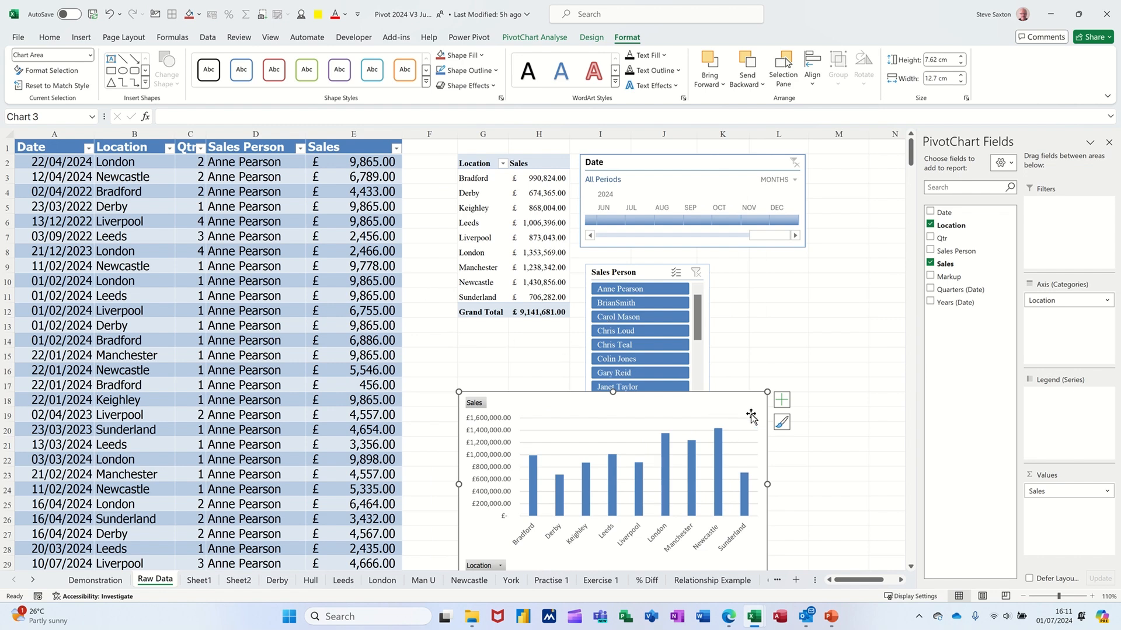
Step: Move the PivotChart to a new sheet of its own
right_click(740, 409)
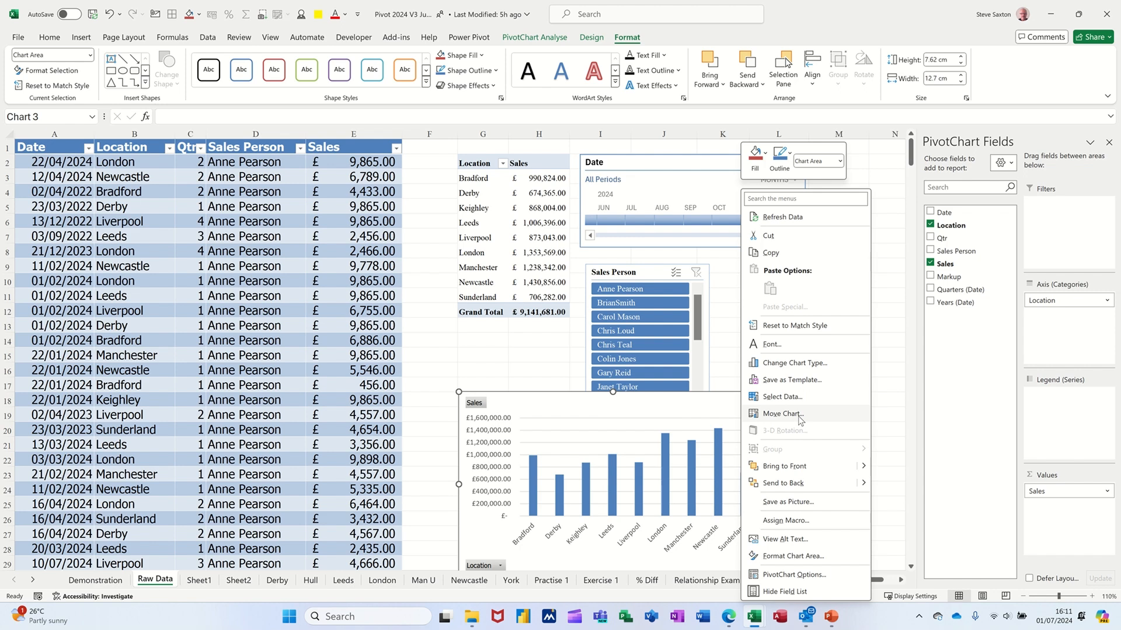
click(799, 414)
click(743, 395)
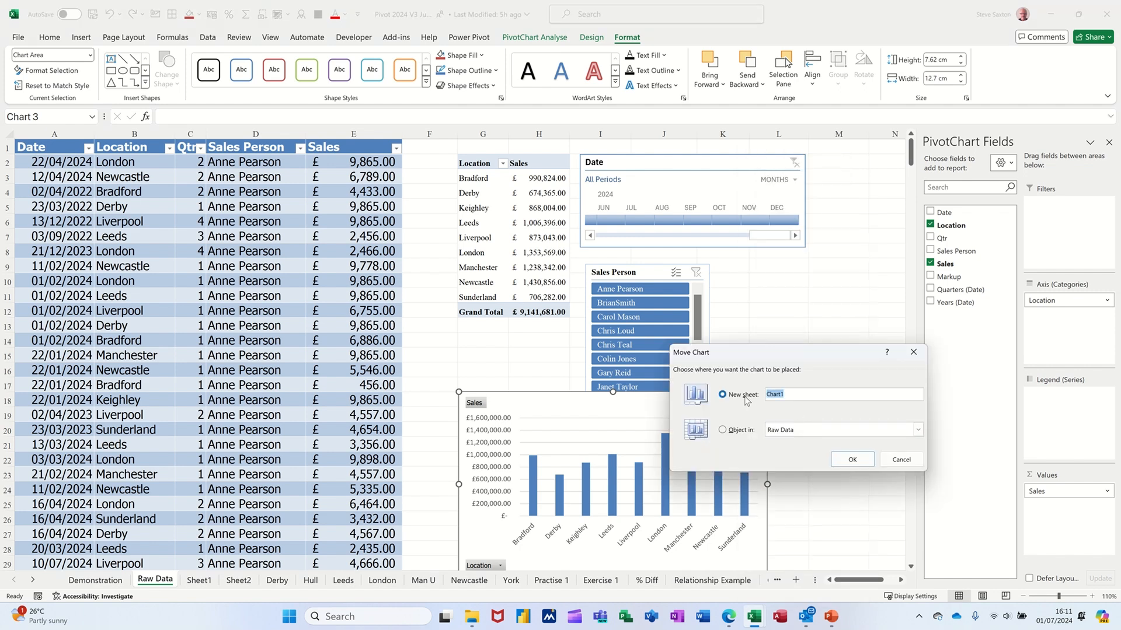
click(851, 461)
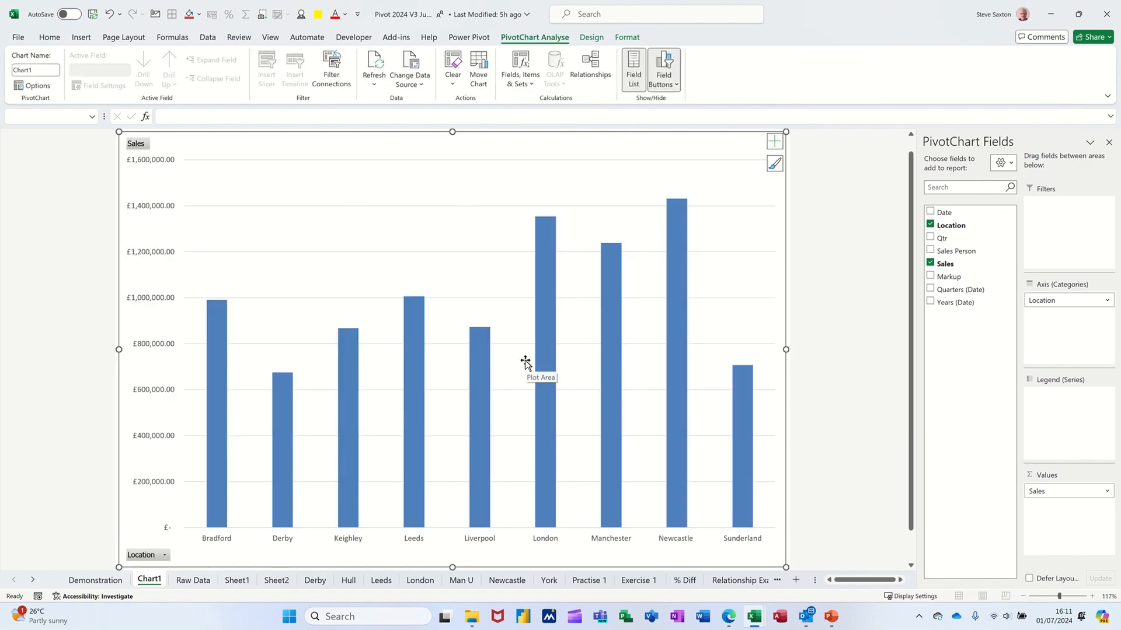
Step: Return to the Raw Data worksheet and shift the Sales Person slicer slightly up and to the right below the timeline
click(191, 580)
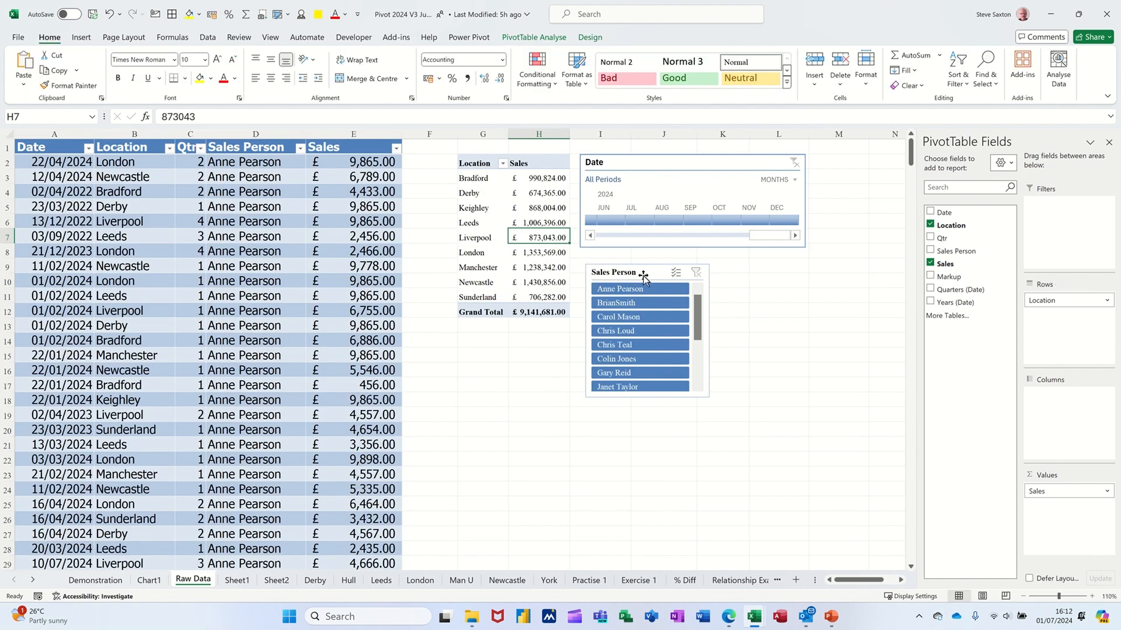
drag(644, 277, 654, 272)
click(372, 374)
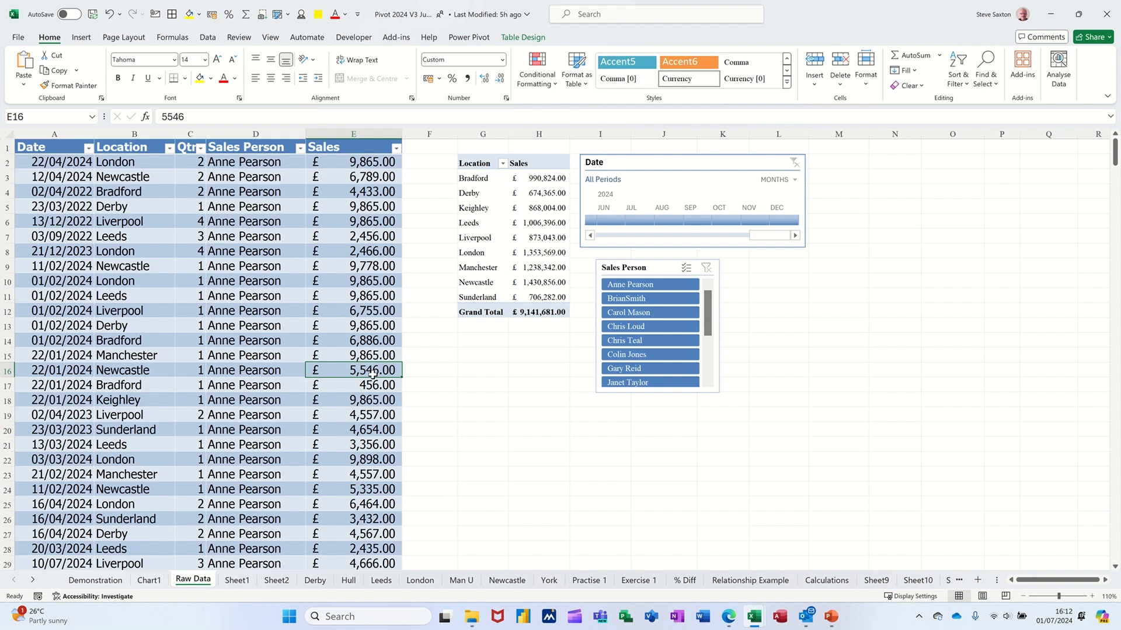